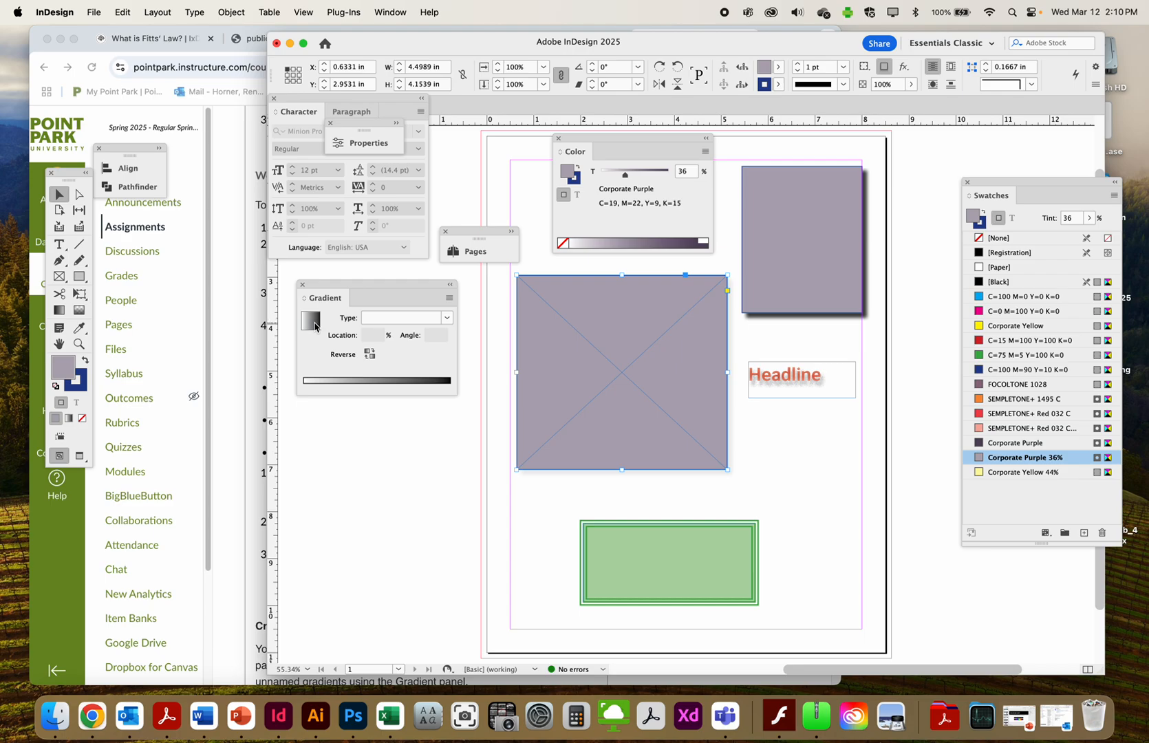
Step: Apply a linear gradient to the selected square frame and redraw its direction freehand with the Gradient Swatch tool, ending at about 12.9°
left_click(307, 321)
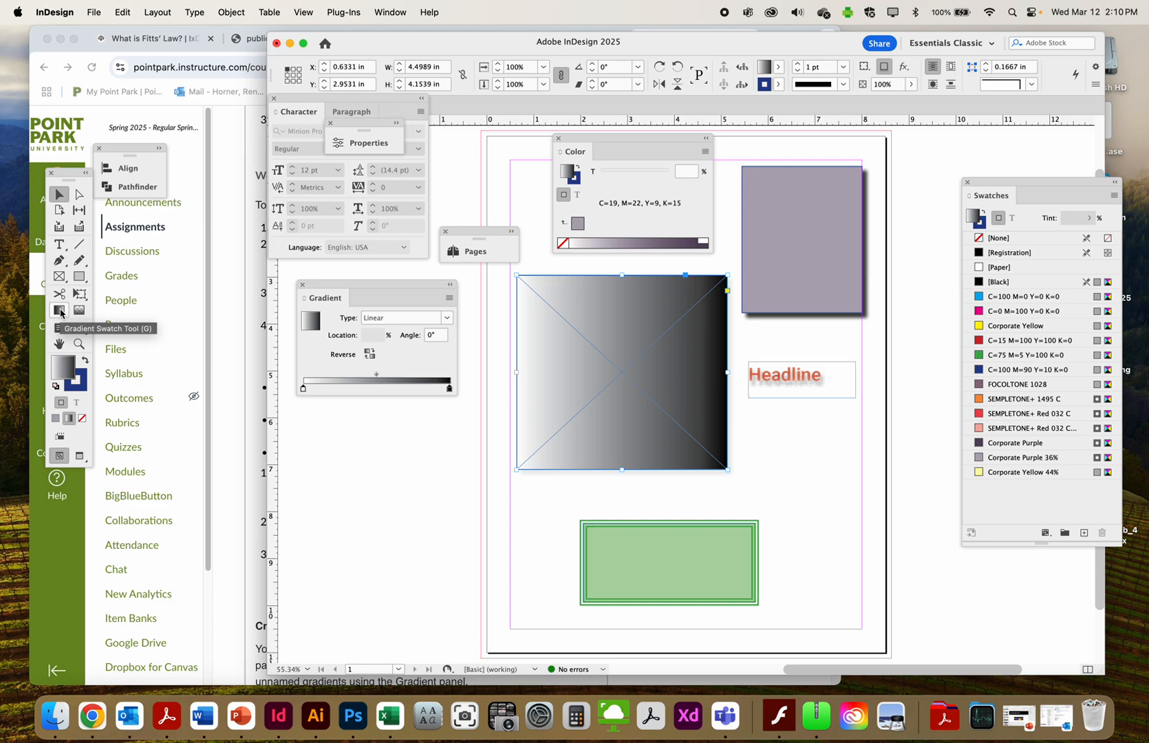
left_click(60, 312)
left_click_drag(563, 427, 664, 324)
left_click_drag(668, 427, 582, 307)
left_click_drag(613, 446, 606, 275)
left_click_drag(593, 575, 593, 193)
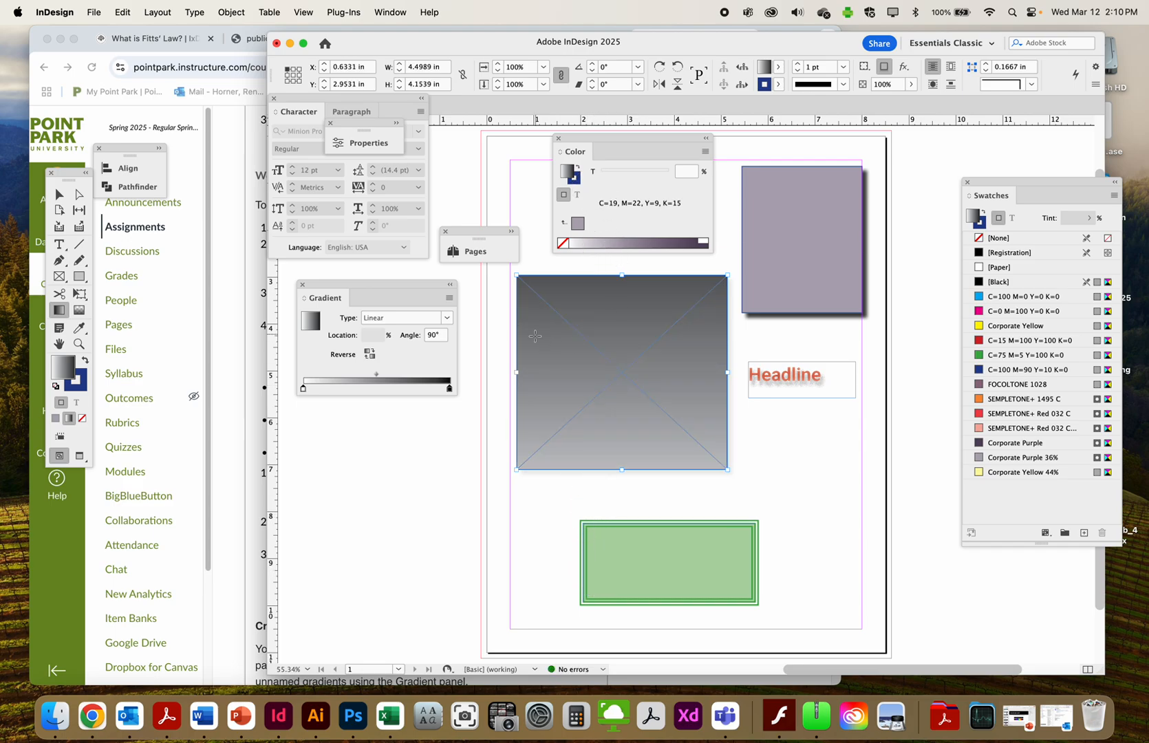
left_click_drag(596, 465, 595, 276)
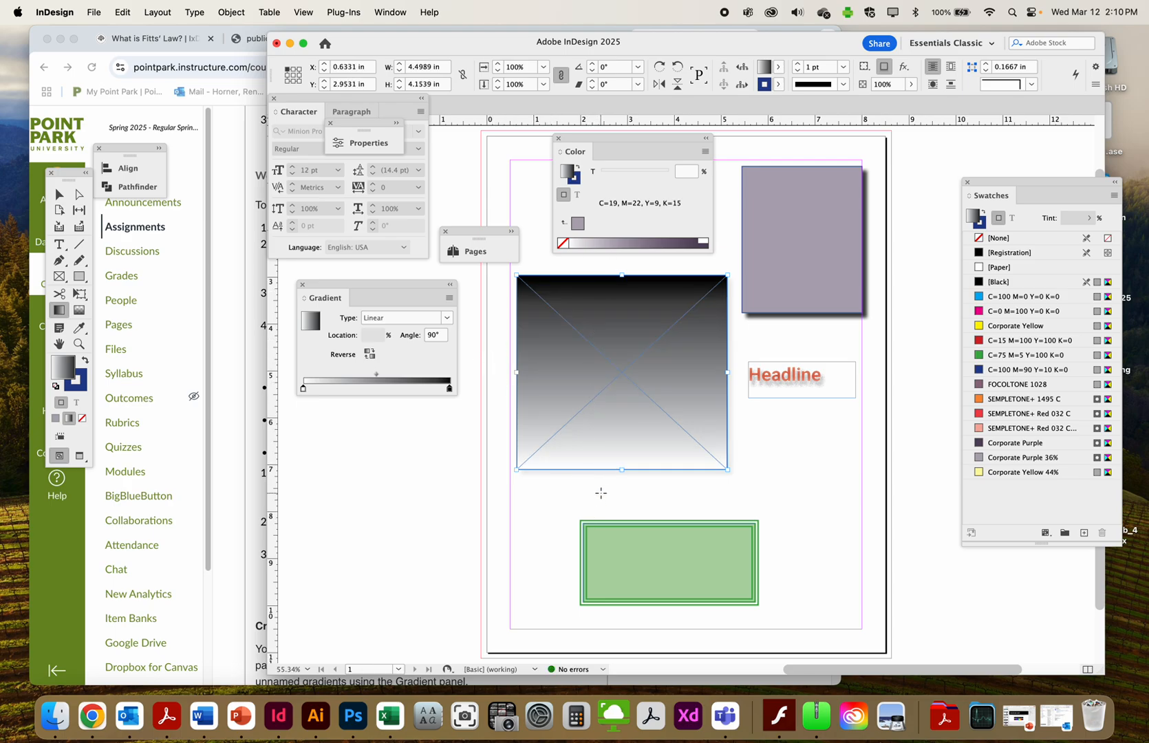
left_click_drag(603, 490, 600, 276)
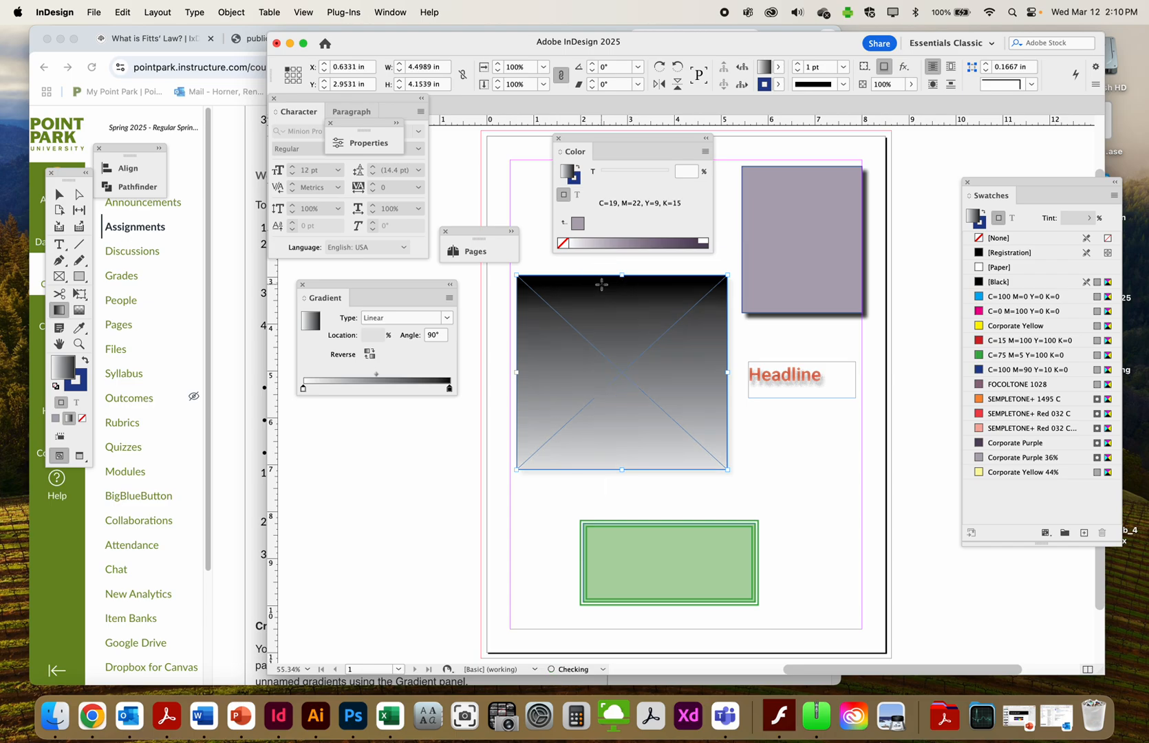
left_click_drag(522, 416, 662, 355)
left_click_drag(540, 352, 691, 318)
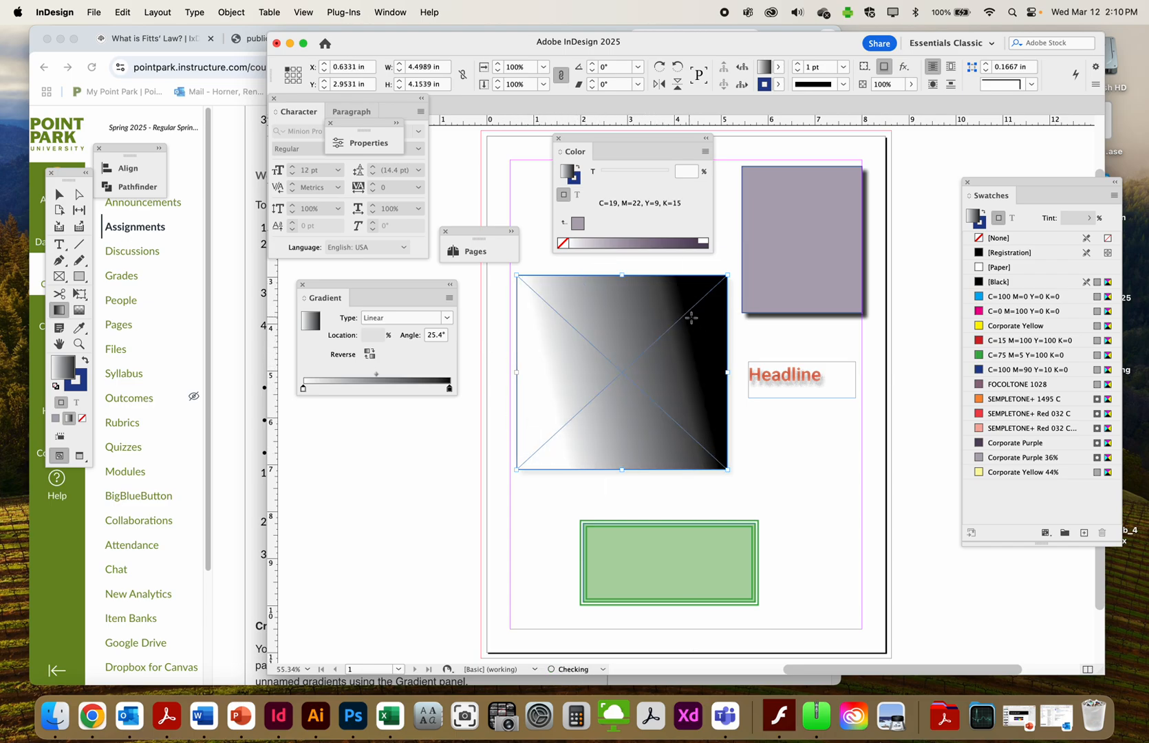
Step: Reverse the gradient and reverse it back, and set its angle to 90°
left_click(370, 354)
left_click(370, 354)
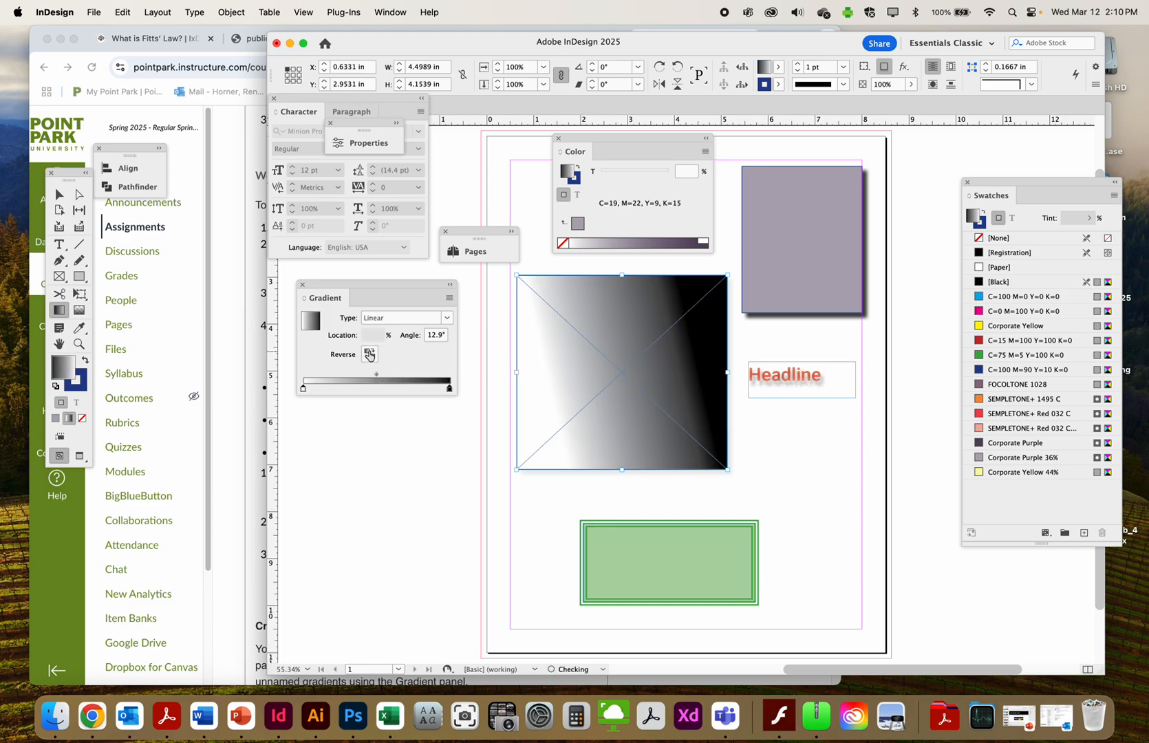
left_click_drag(428, 335, 465, 334)
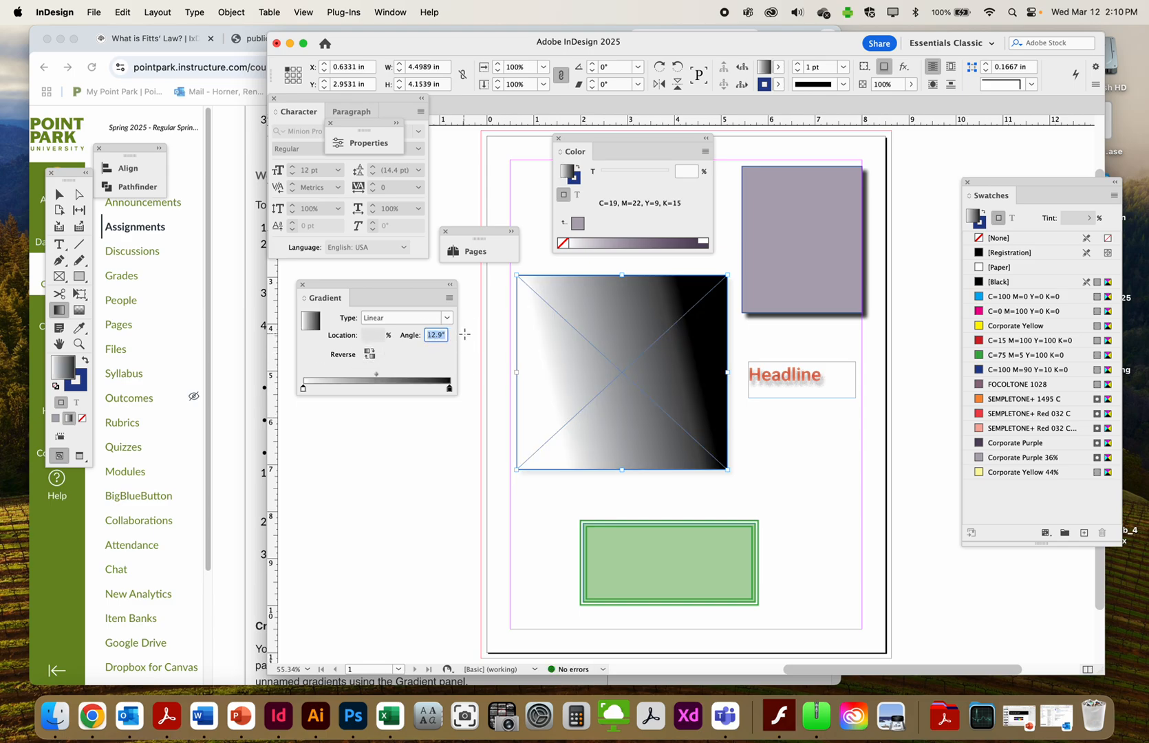
type("90")
key("Return")
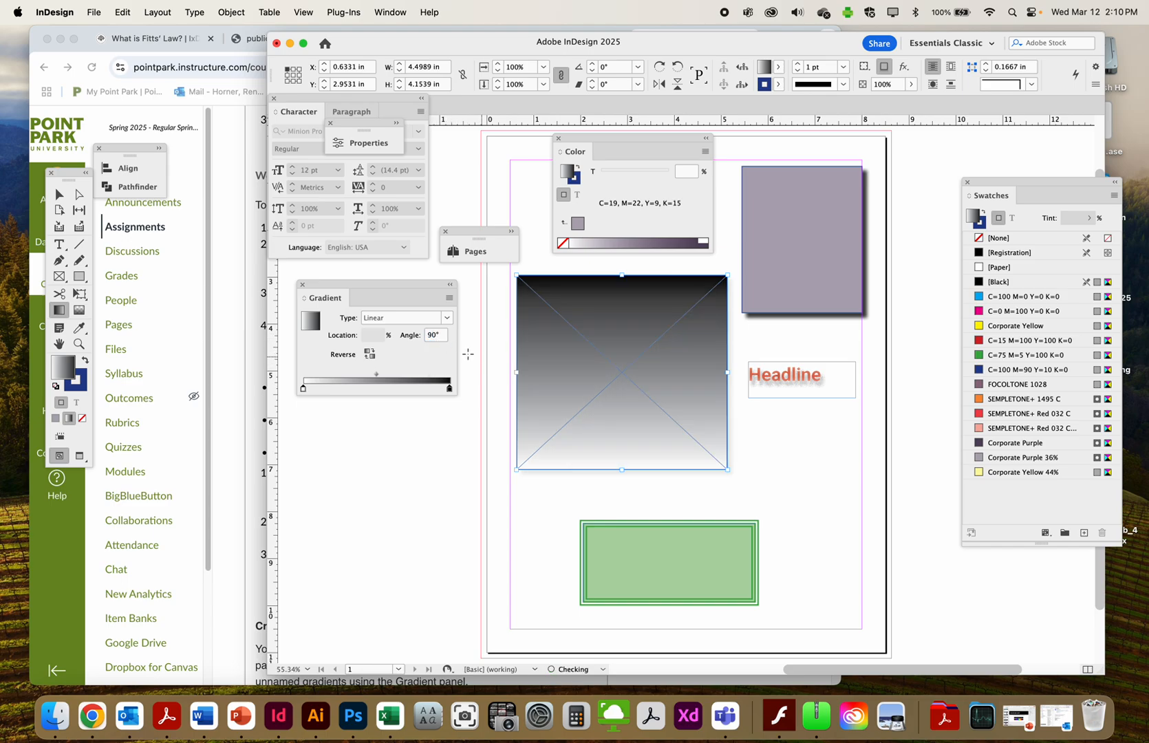
Step: Change the gradient type to Radial and redraw it as a small glow slightly left of the square's centre
left_click(421, 317)
left_click(390, 346)
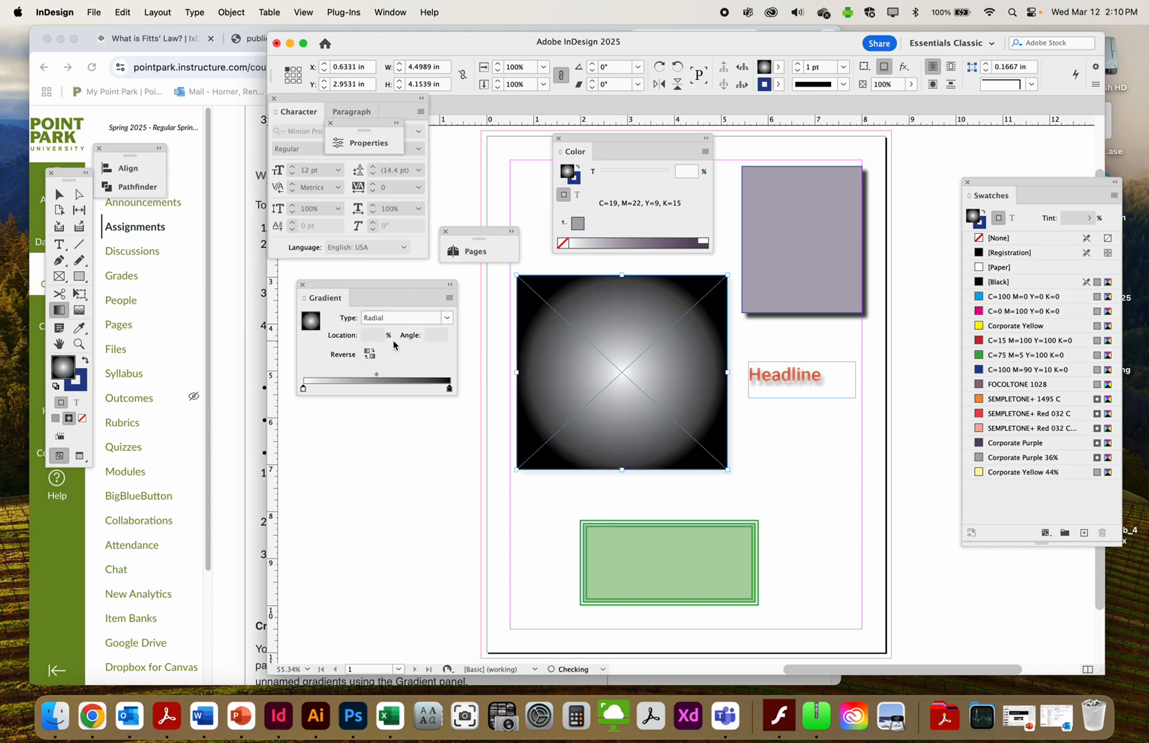
left_click_drag(563, 344, 716, 435)
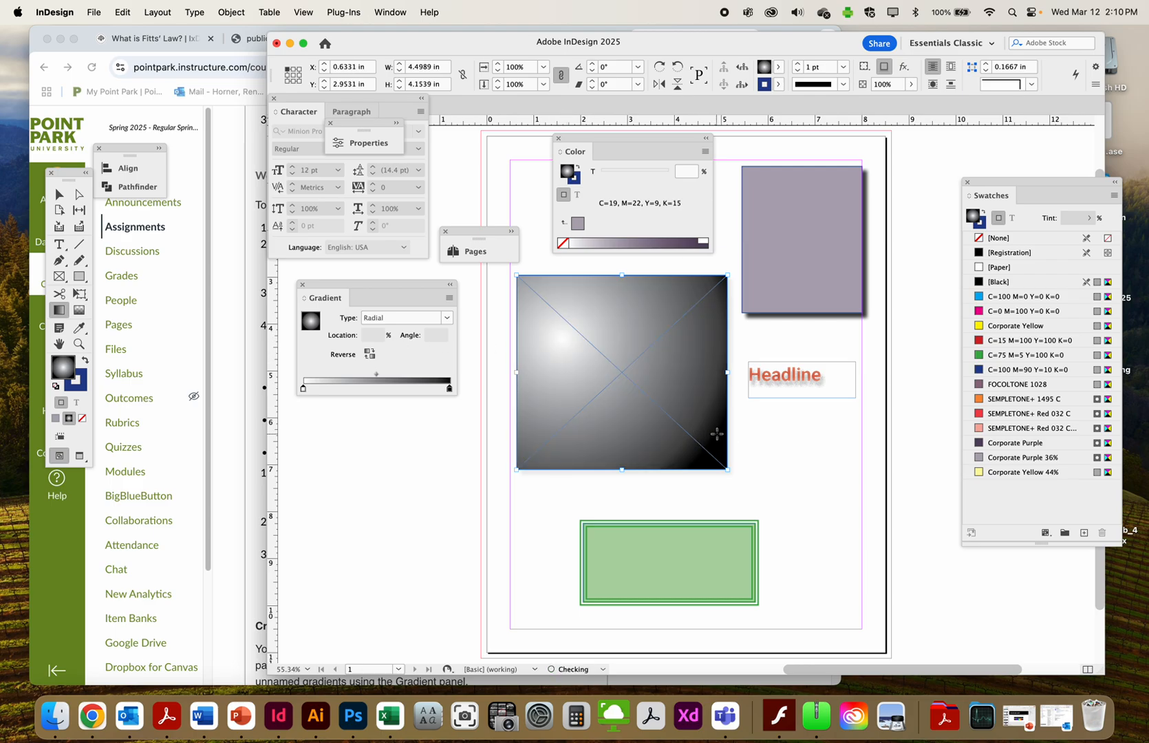
left_click_drag(518, 276, 692, 450)
left_click_drag(604, 374, 648, 420)
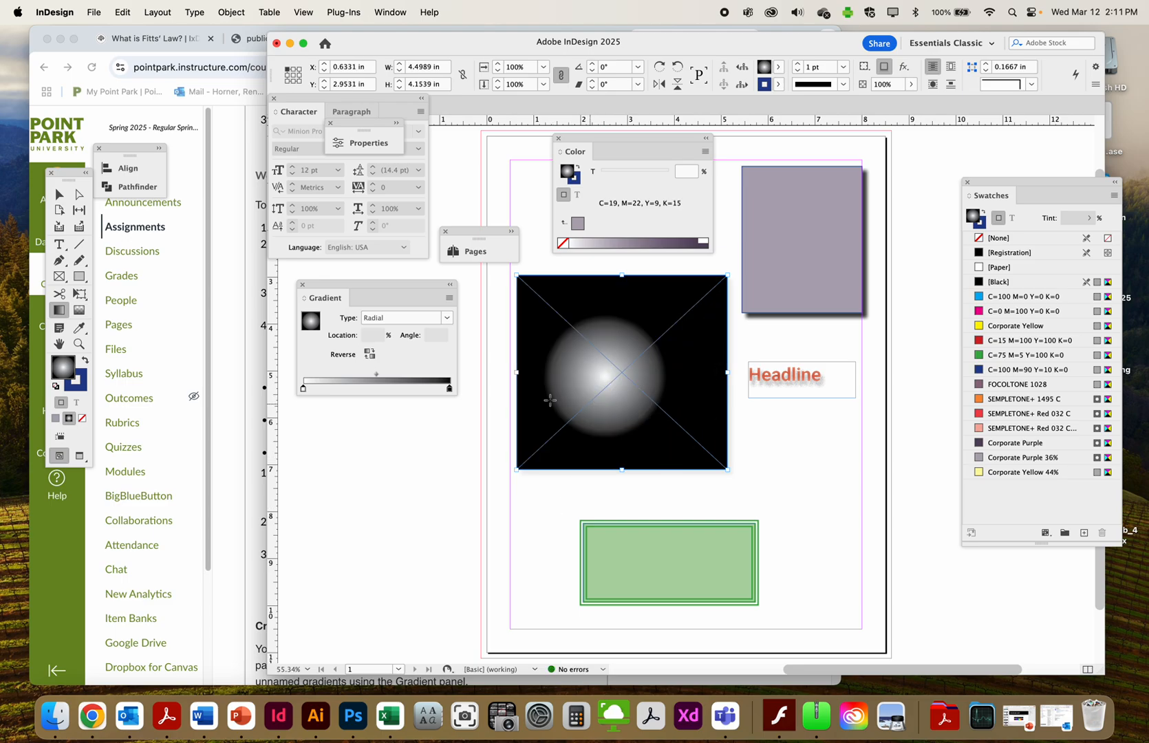
left_click(399, 319)
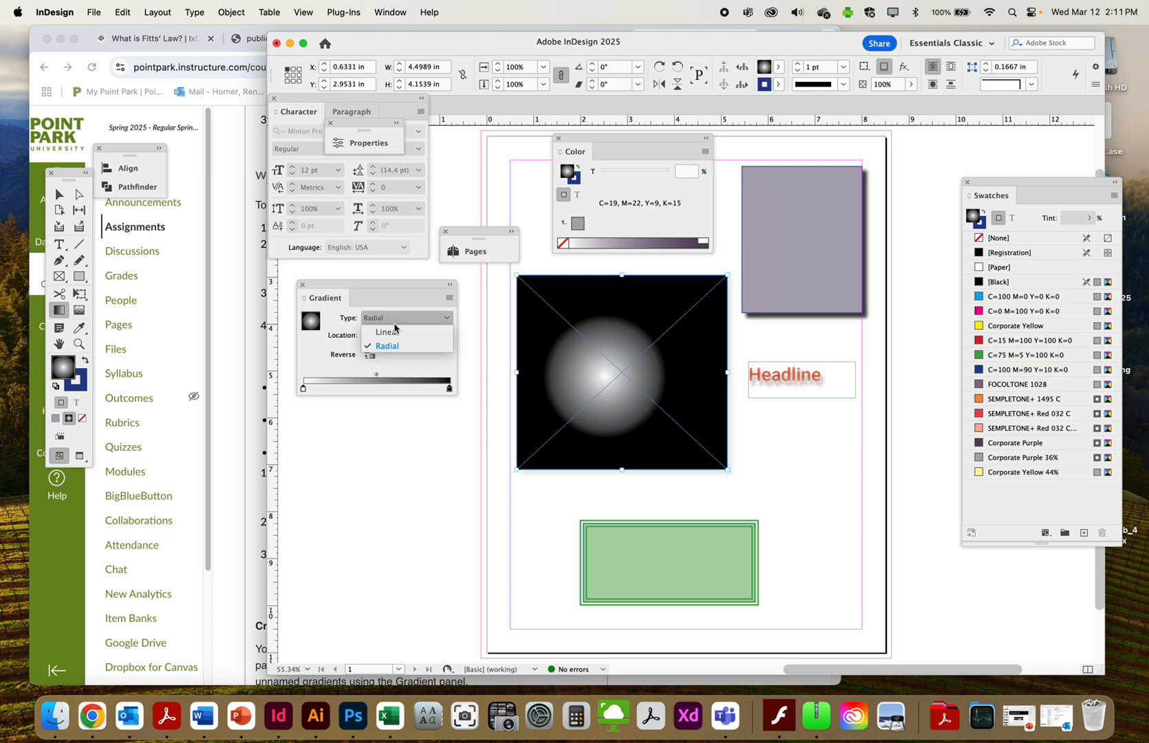
left_click(399, 299)
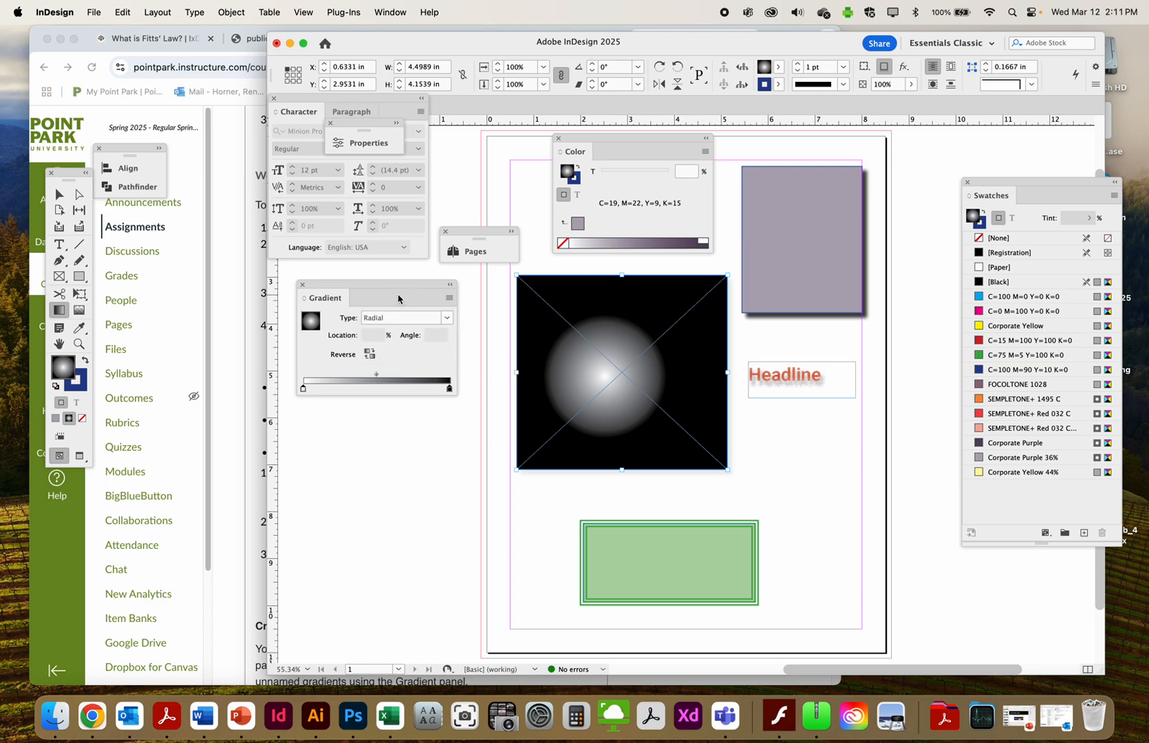
Step: Move the gradient's black stop to about 92% and its midpoint to about 80%
left_click_drag(449, 388, 431, 389)
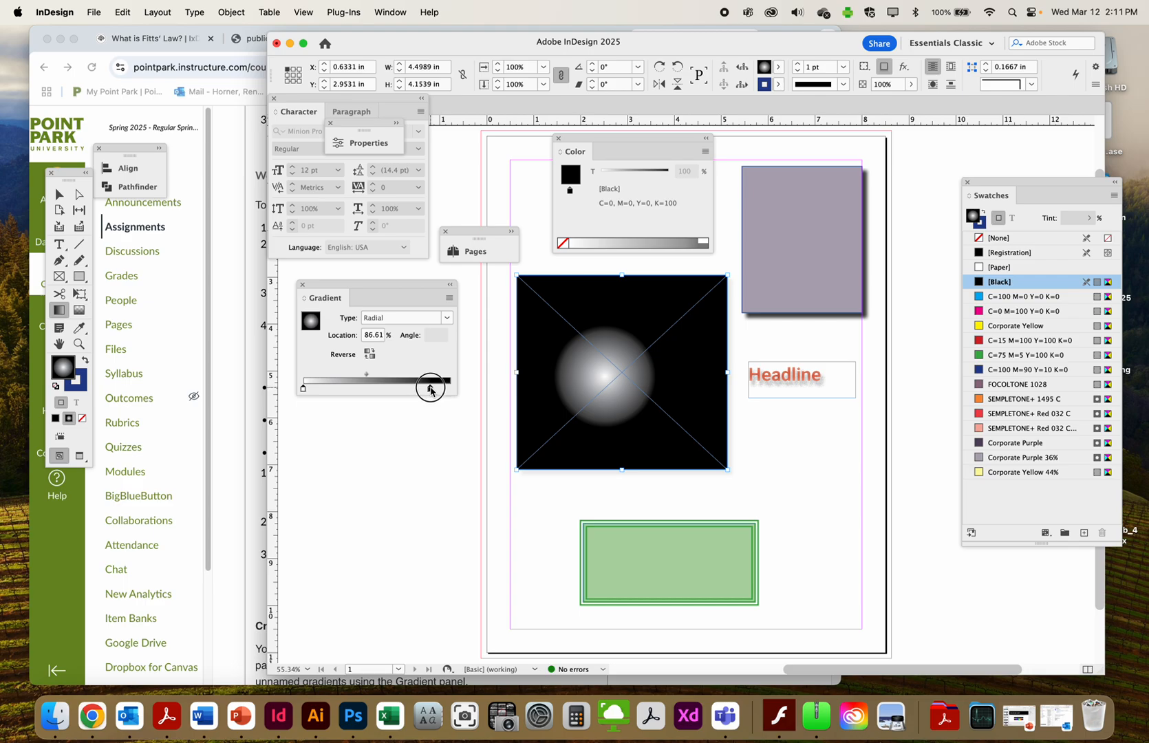
mouse_move(431, 389)
left_mouse_down()
mouse_move(393, 390)
mouse_move(439, 391)
left_mouse_up()
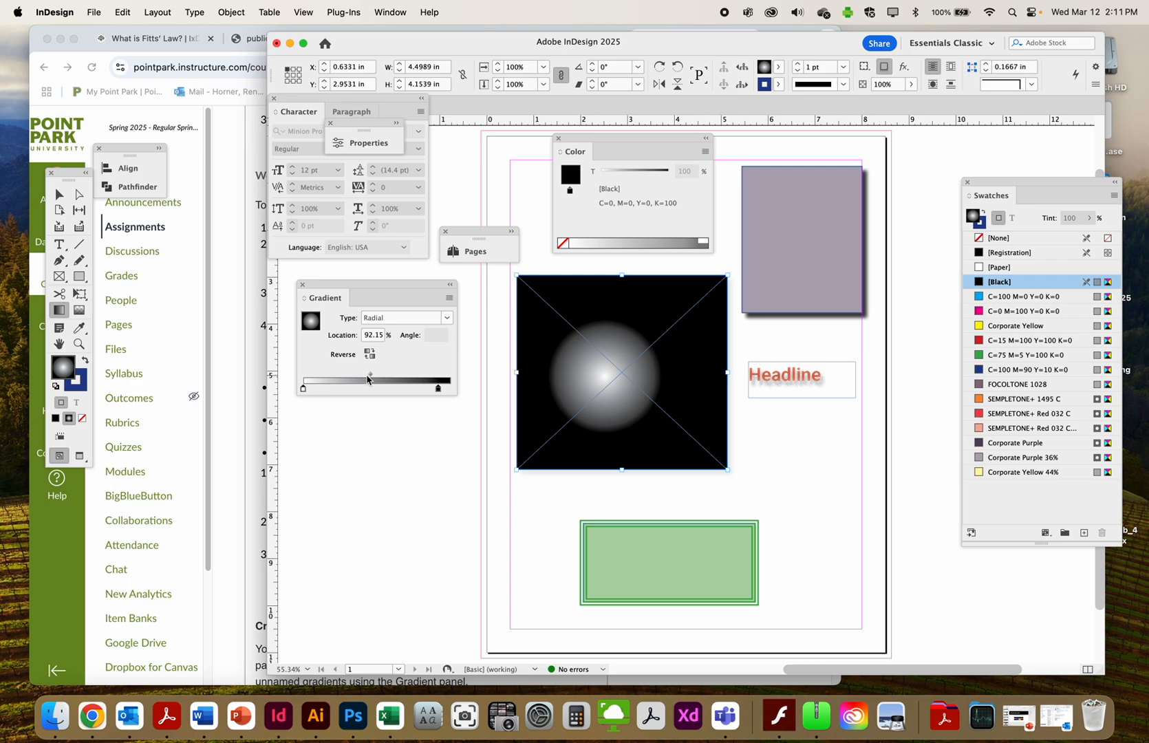
left_click_drag(372, 377, 411, 377)
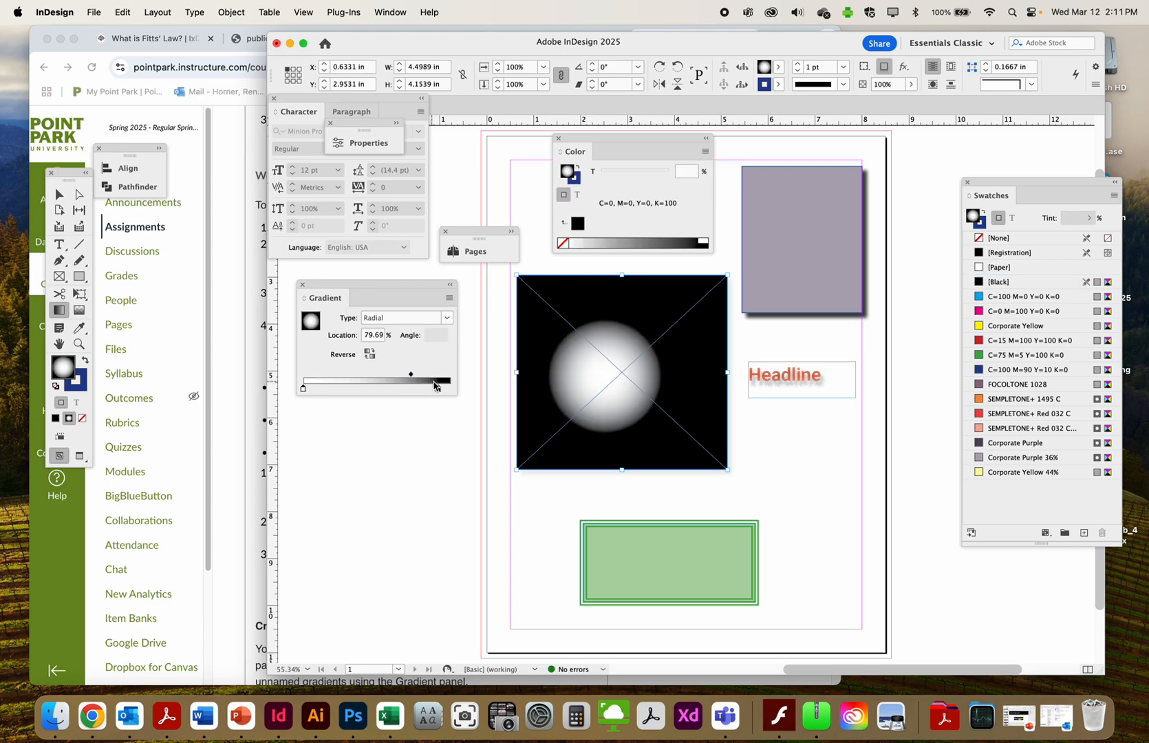
Step: Set the gradient midpoint's location to 50% and the black stop's location to 45%
left_click(410, 373)
left_click(378, 337)
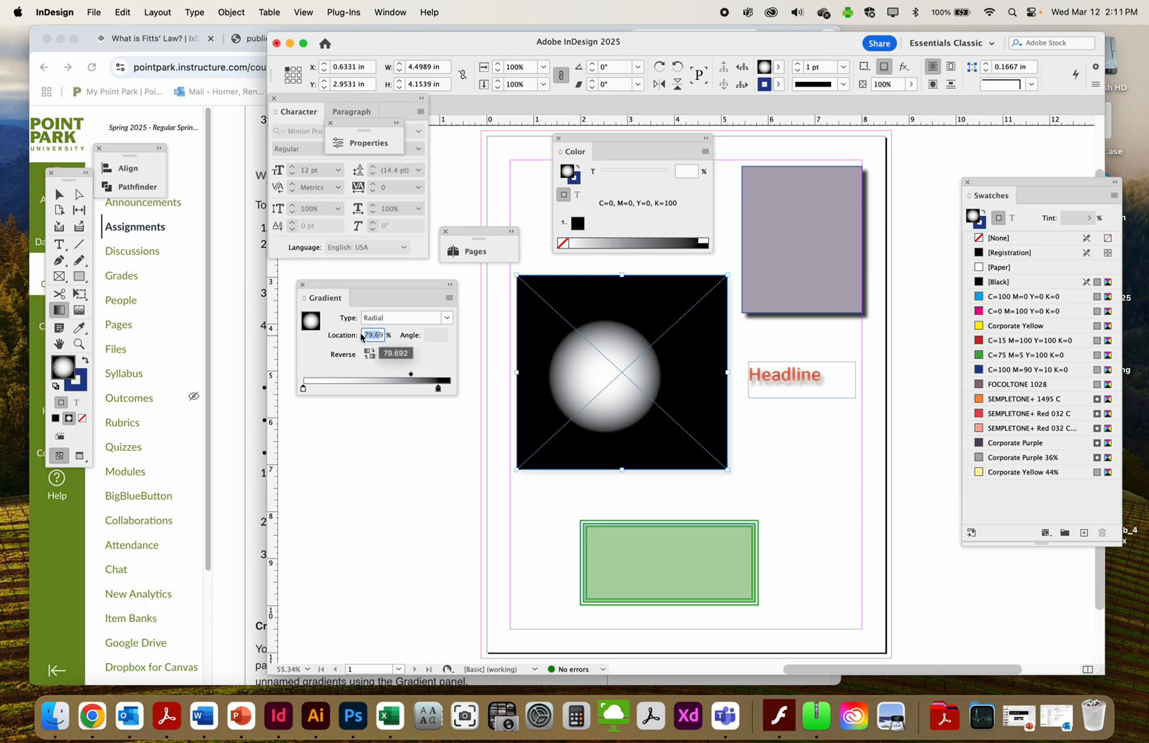
type("50")
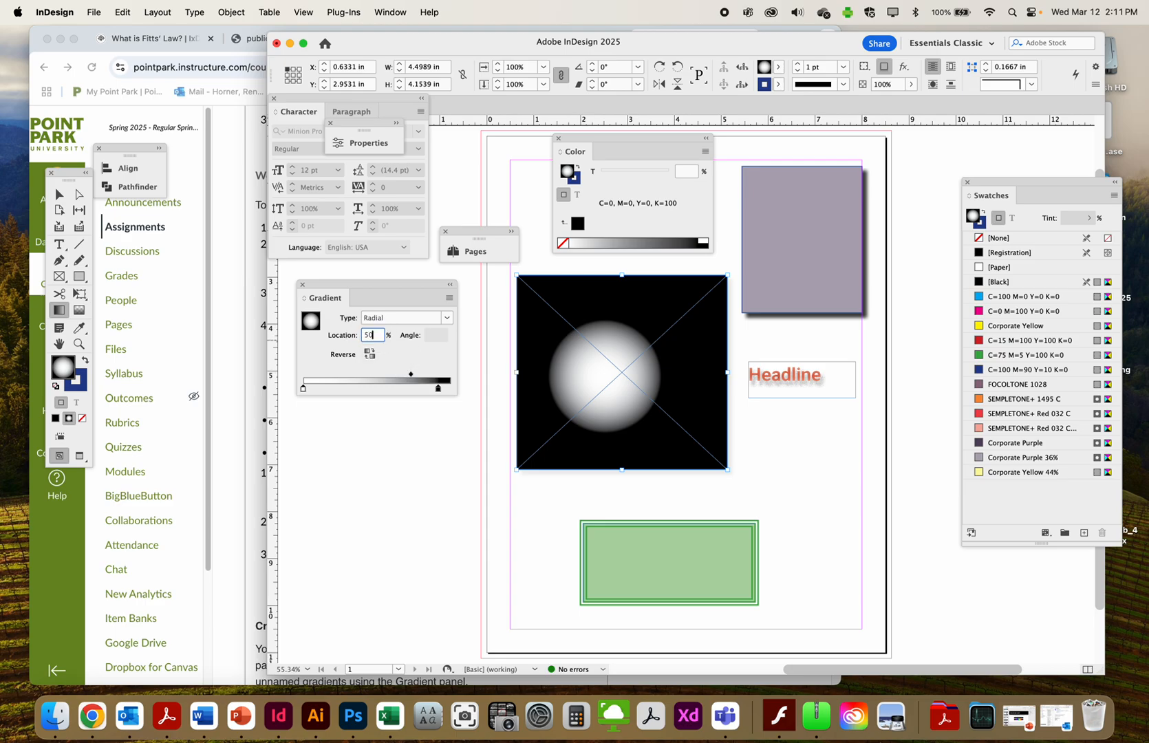
key("Return")
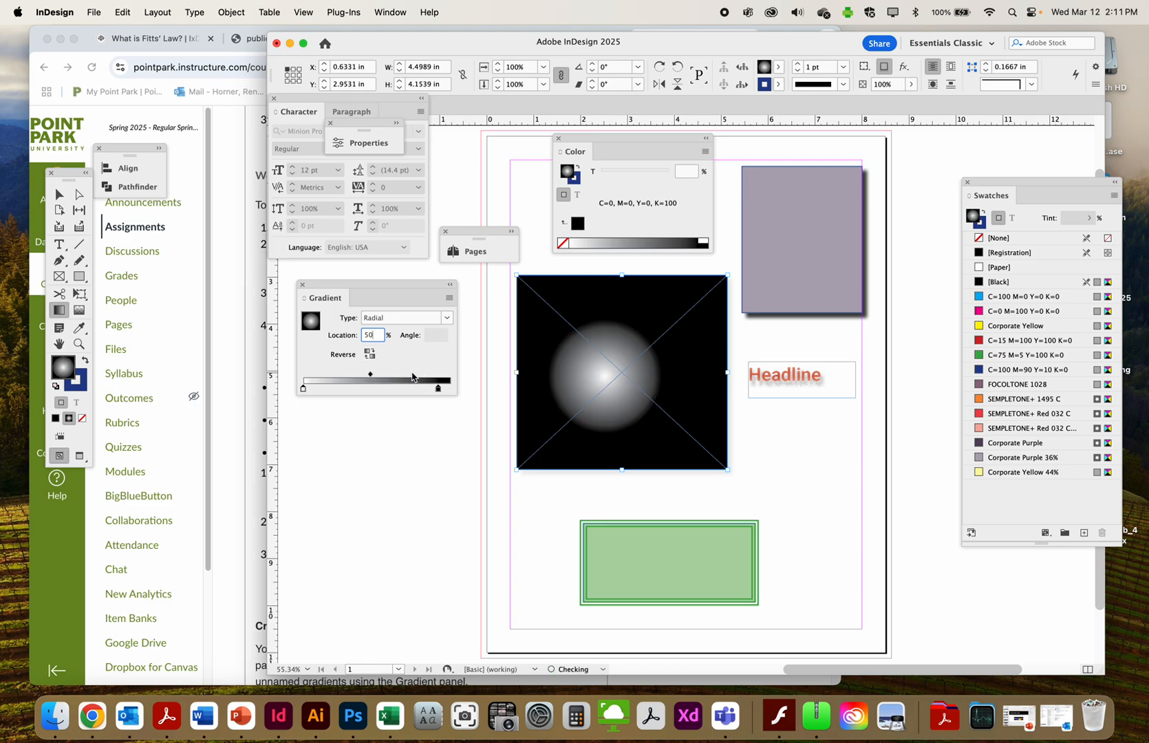
left_click(439, 390)
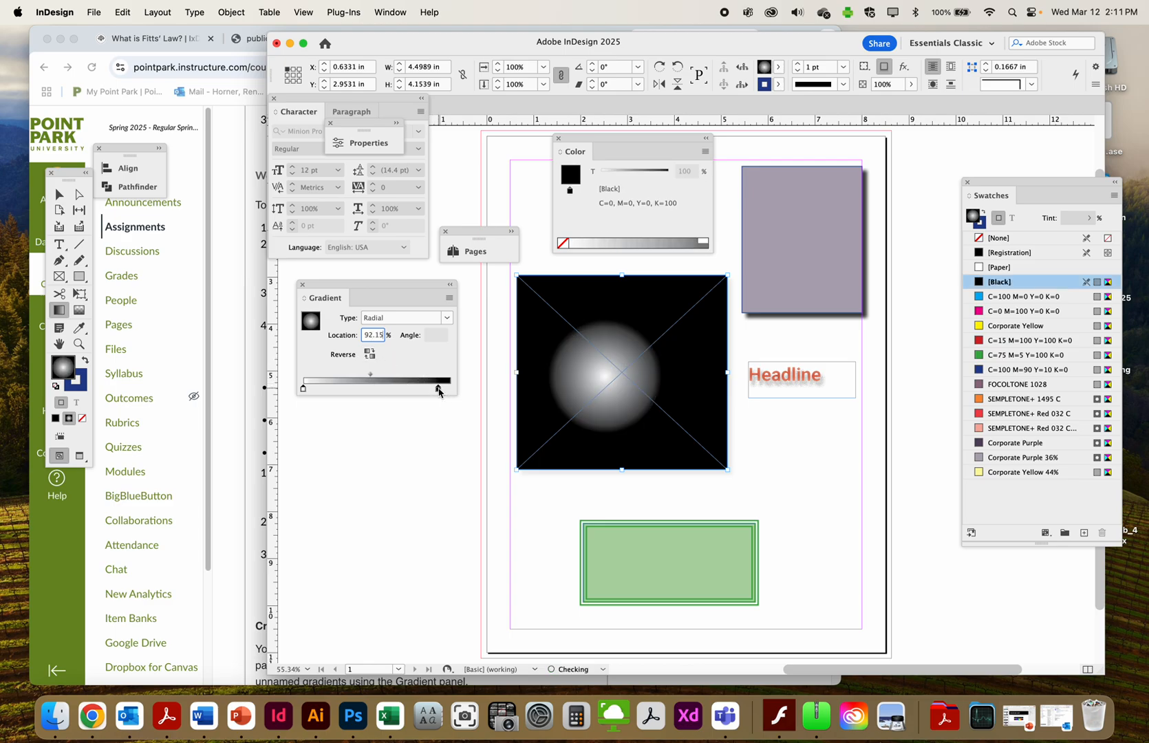
left_click_drag(365, 334, 409, 341)
type("45")
key("Return")
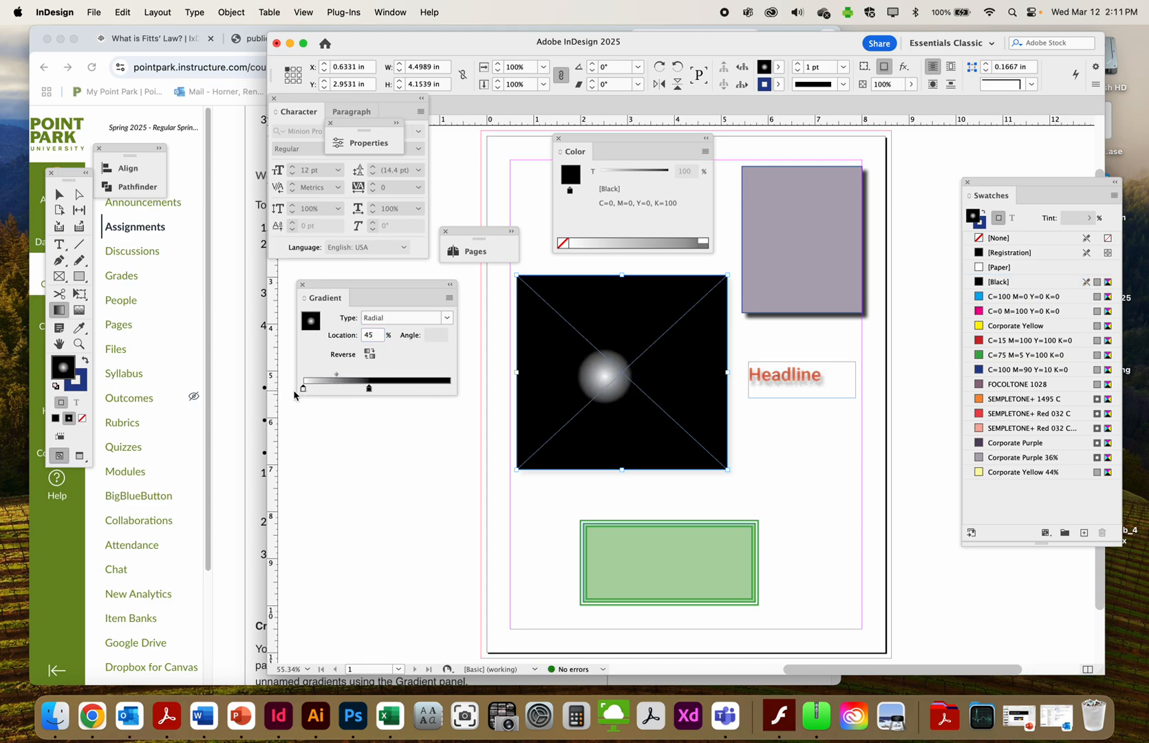
left_click(337, 376)
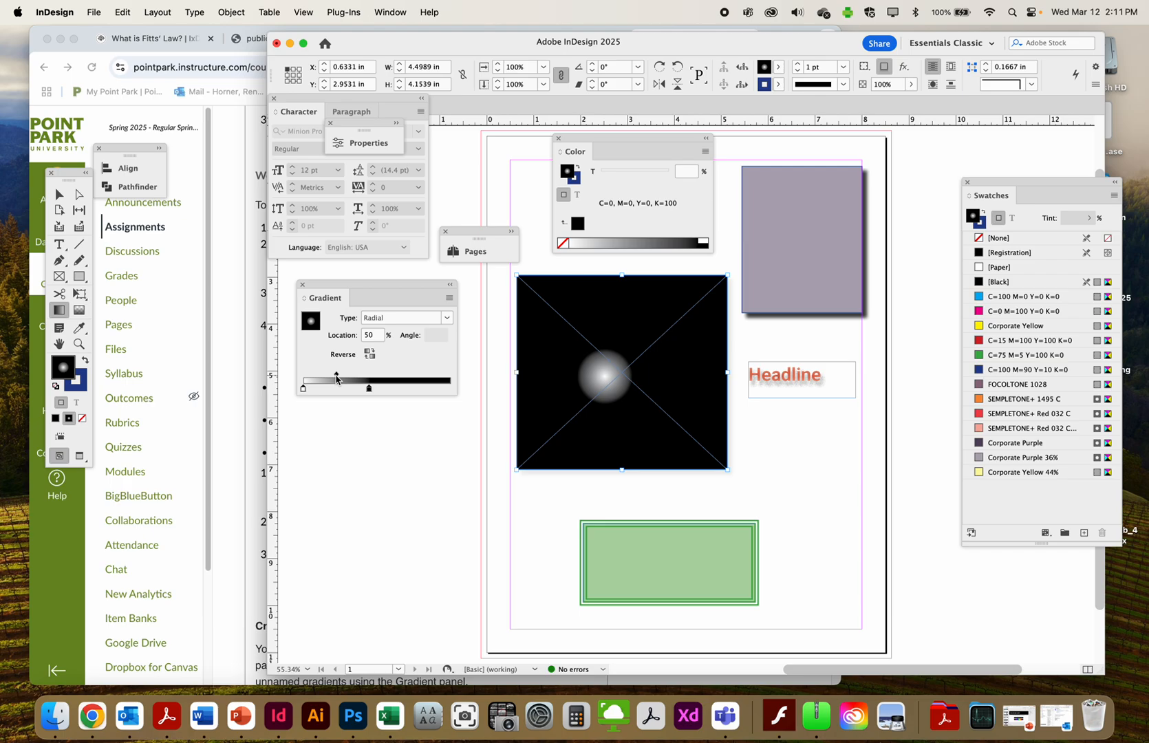
Step: Add a gradient stop at about 72%, and remove the black end stop and the extra stop at about 88%
left_click_drag(368, 390, 447, 388)
left_click(432, 389)
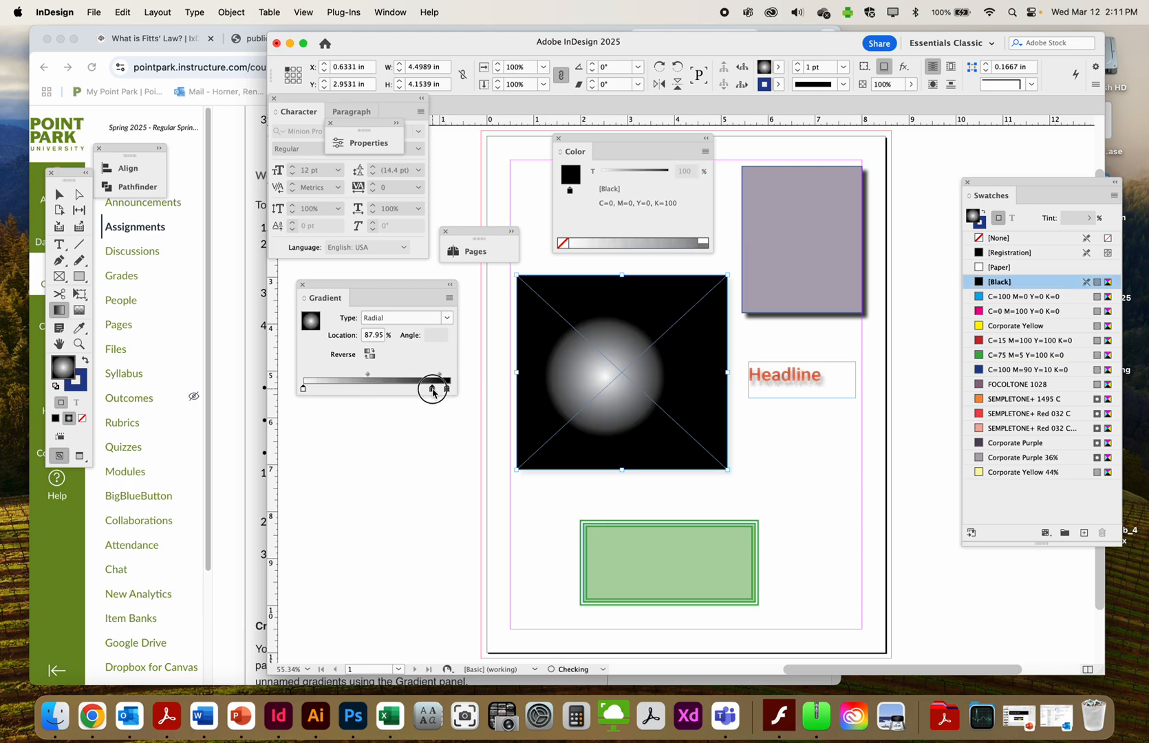
left_click(408, 389)
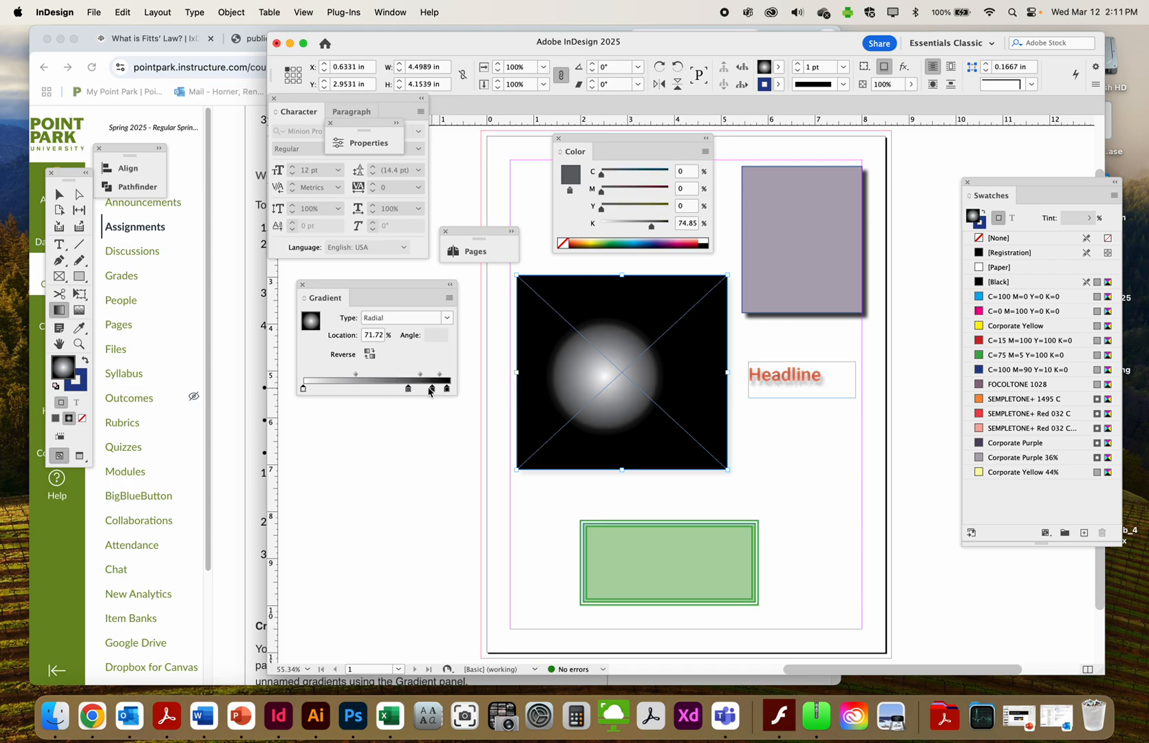
left_click_drag(432, 390, 414, 505)
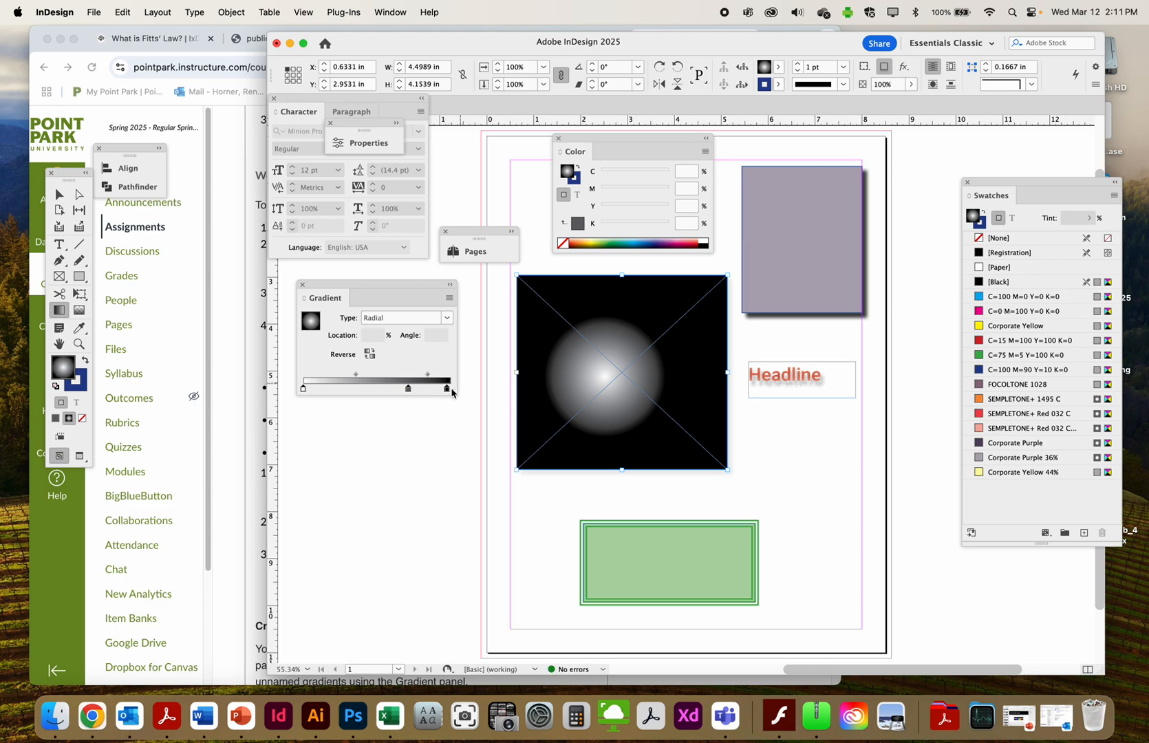
left_click_drag(447, 391, 446, 464)
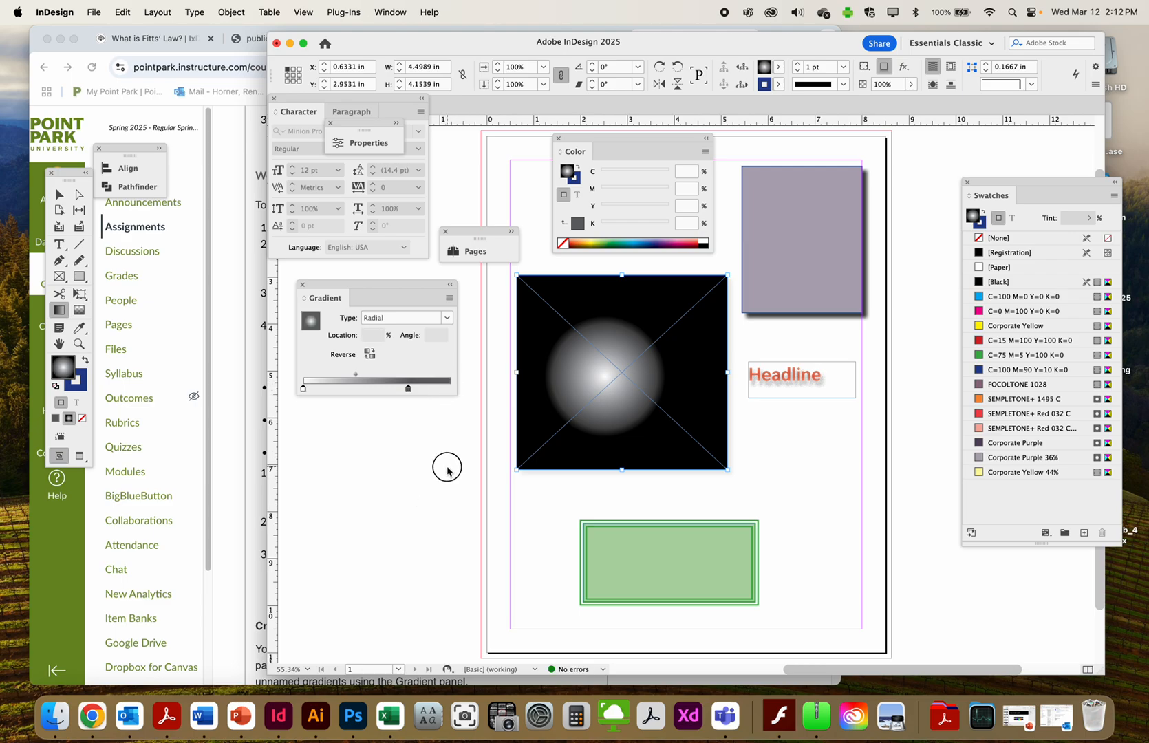
Step: Recolour the gradient's end stop with the C=75 M=5 Y=100 K=0 swatch and its start stop with M 70, Y 23, K 66
left_click(408, 390)
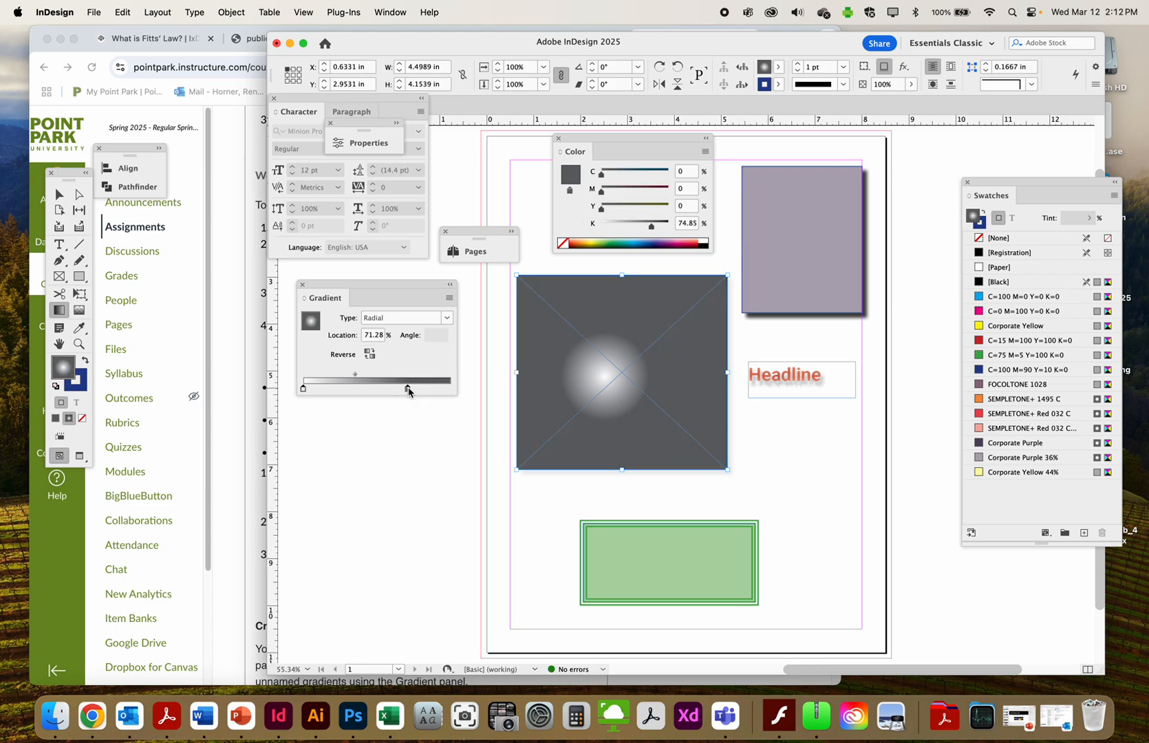
left_click_drag(978, 355, 405, 418)
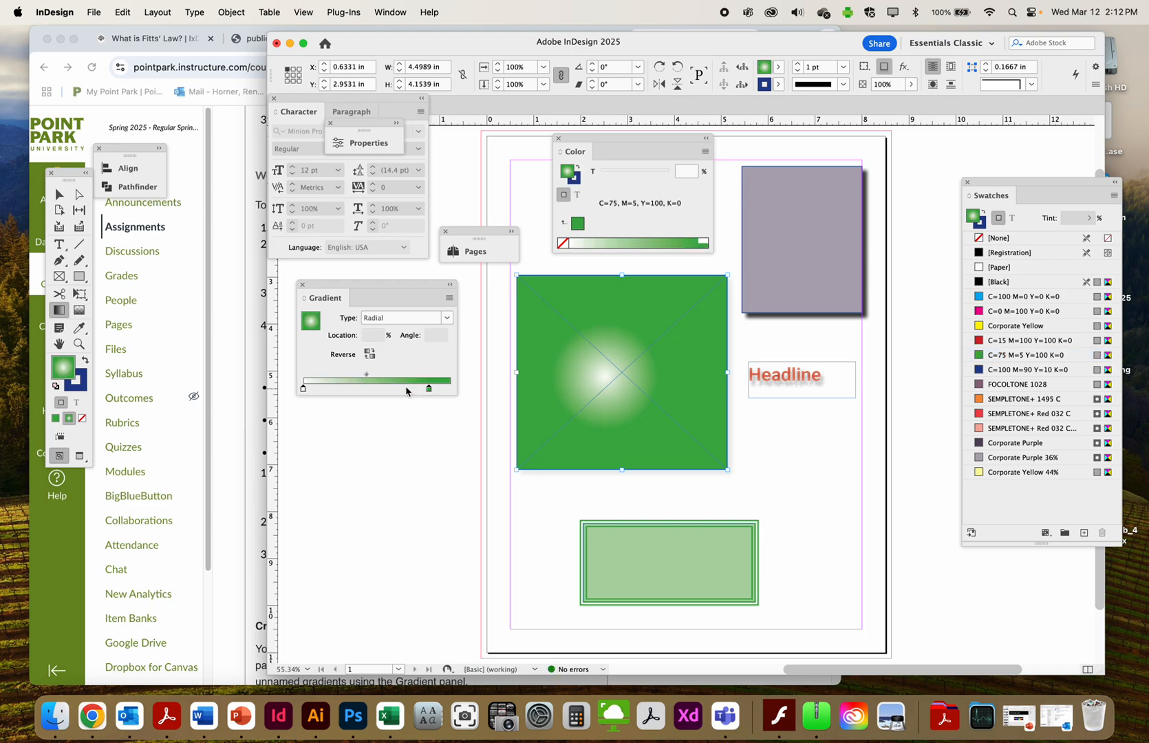
left_click(302, 388)
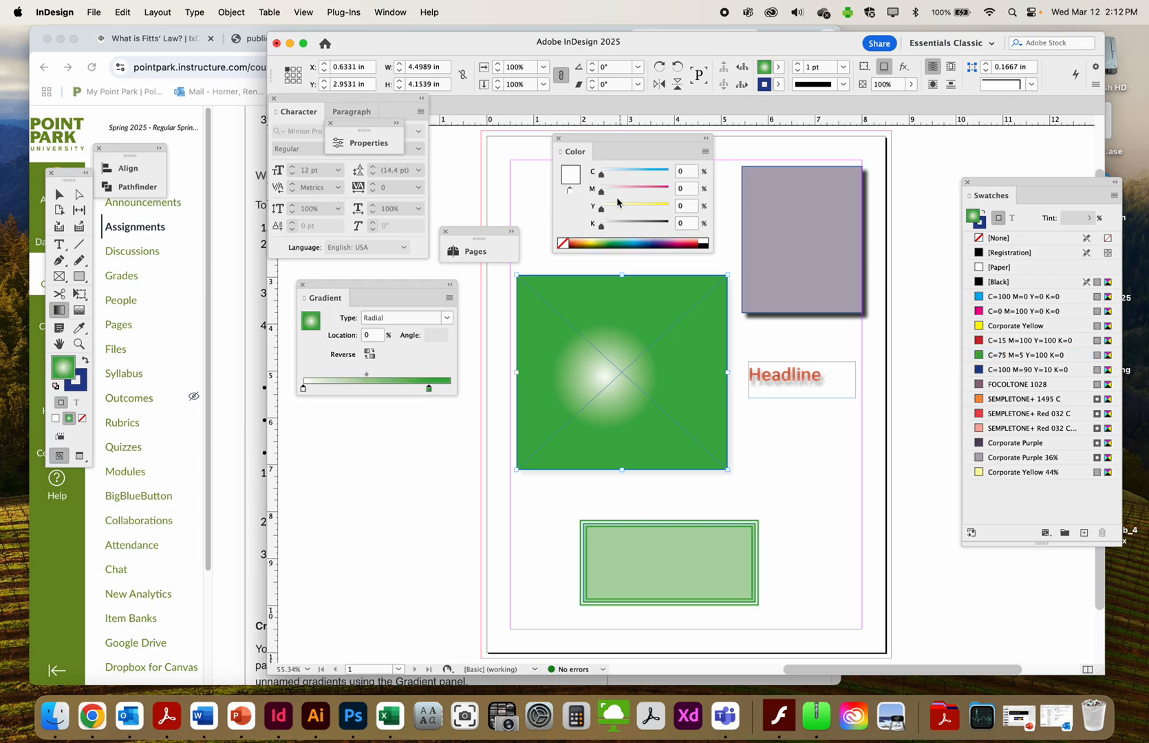
left_click_drag(600, 192, 648, 191)
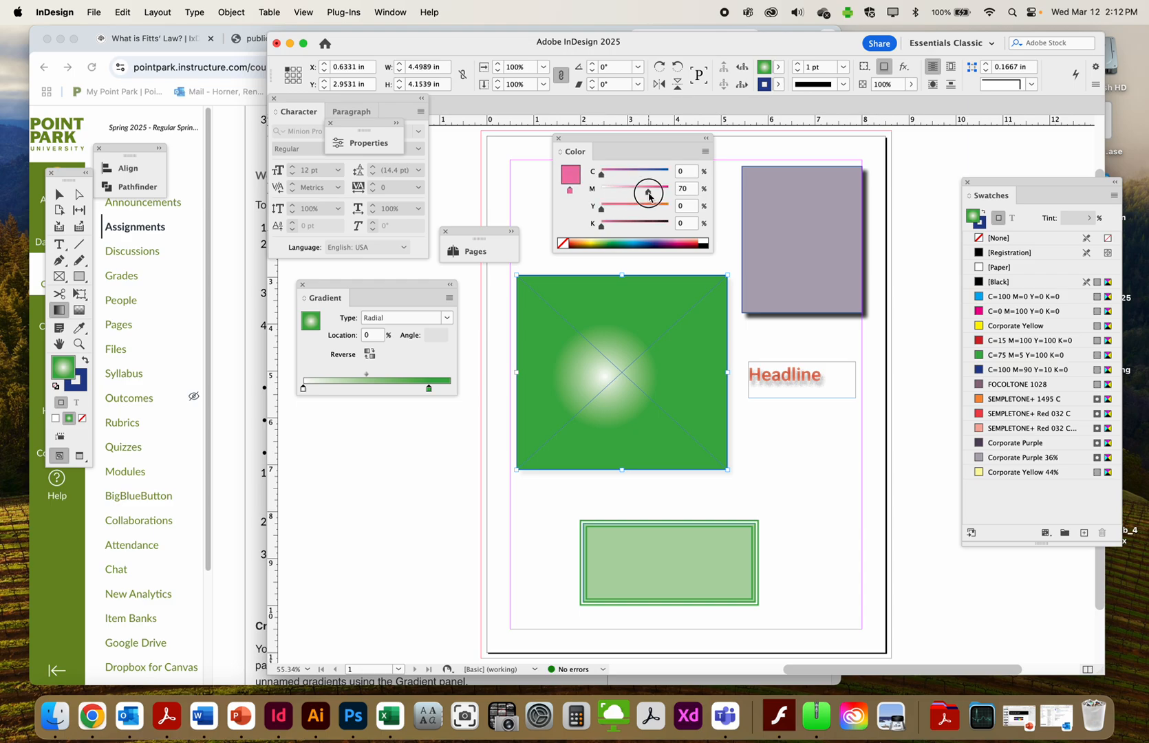
mouse_move(600, 226)
left_mouse_down()
mouse_move(645, 225)
mouse_move(616, 208)
left_mouse_up()
Step: Change the square's gradient type to Linear and deselect the frame with the Selection tool
left_click(403, 320)
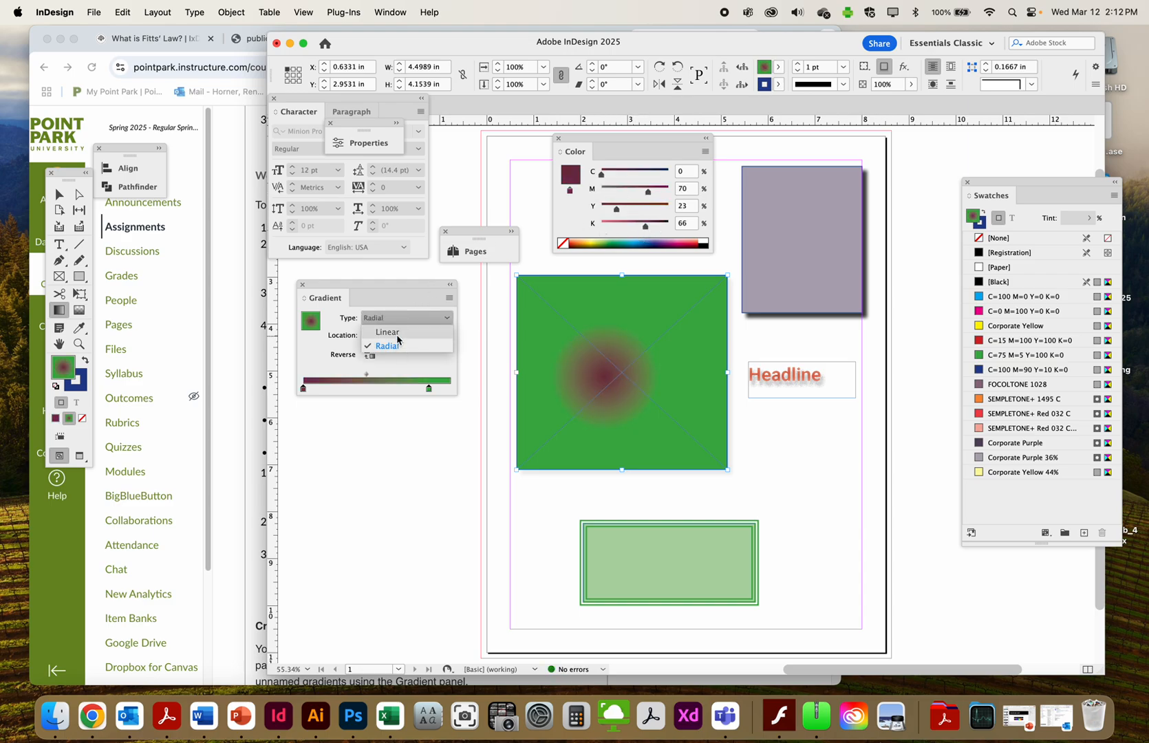
left_click(399, 332)
left_click(66, 193)
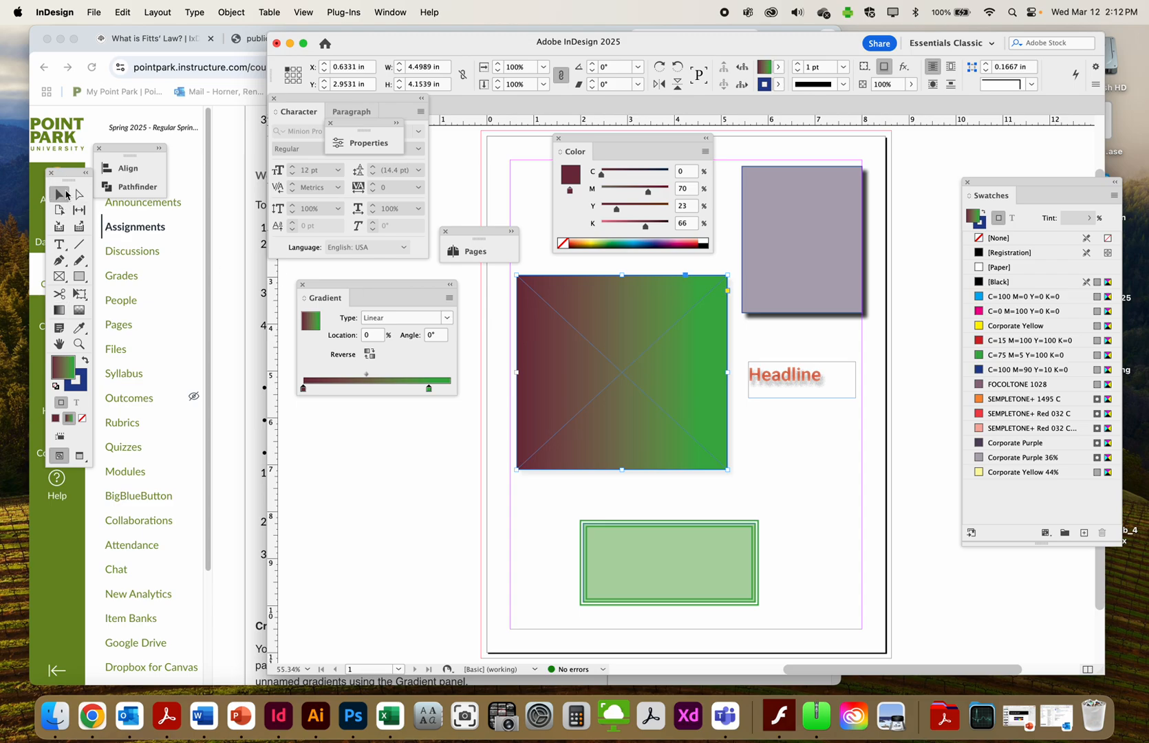
left_click(346, 451)
Step: Draw a text frame with the Type tool inside the upper middle of the gradient-filled square
left_click(650, 365)
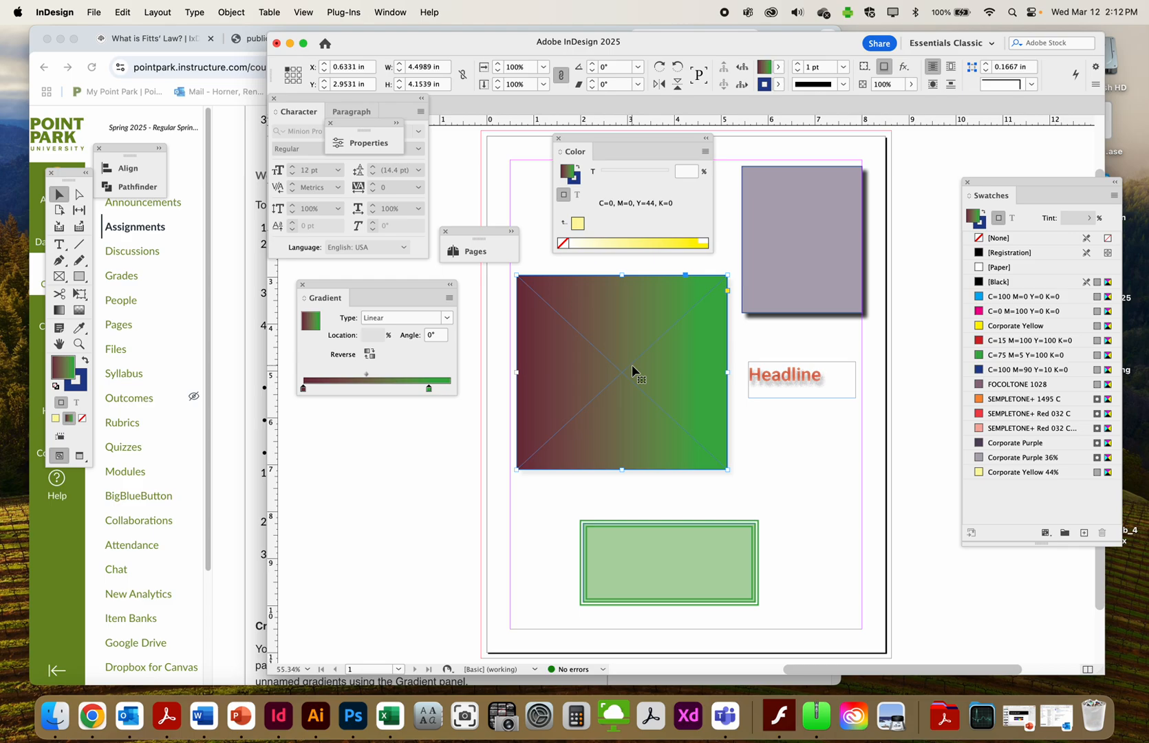
left_click(59, 244)
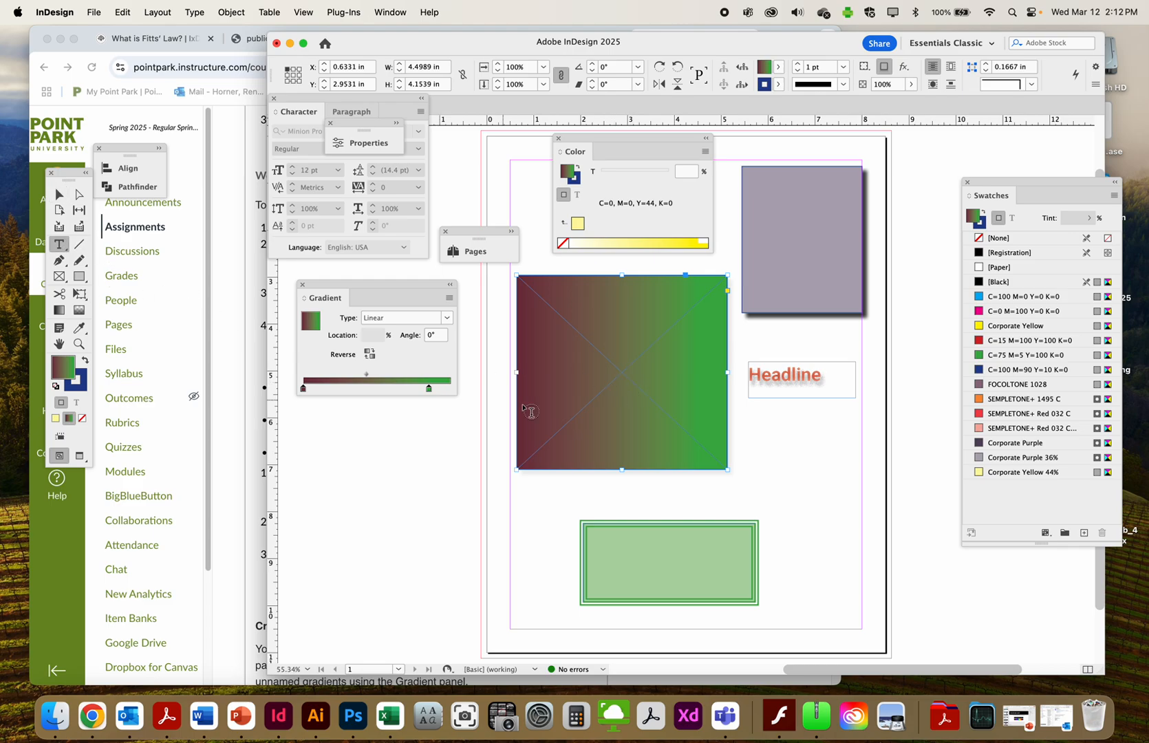
left_click_drag(553, 318, 661, 419)
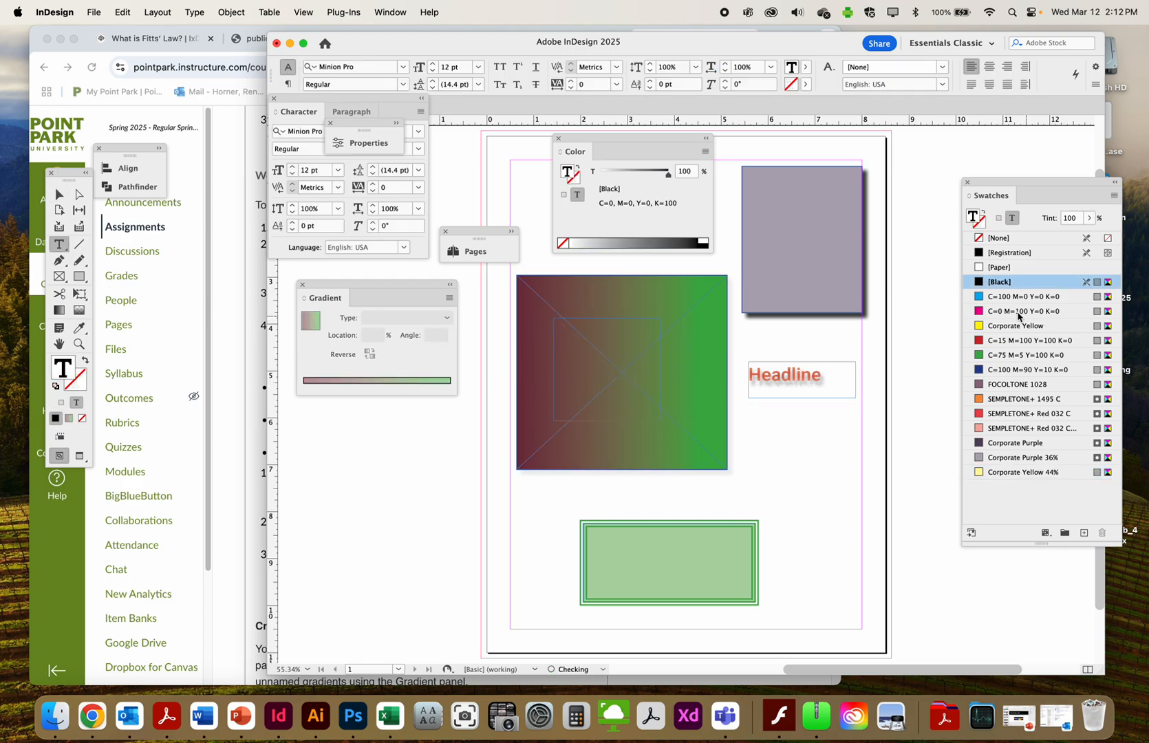
Step: Enter the sample text "vfkdo njwepnp" in the new text frame and colour it with the C=100 M=0 Y=0 K=0 swatch
type("vfkdo njwepnp")
key("super+a")
left_click(1041, 301)
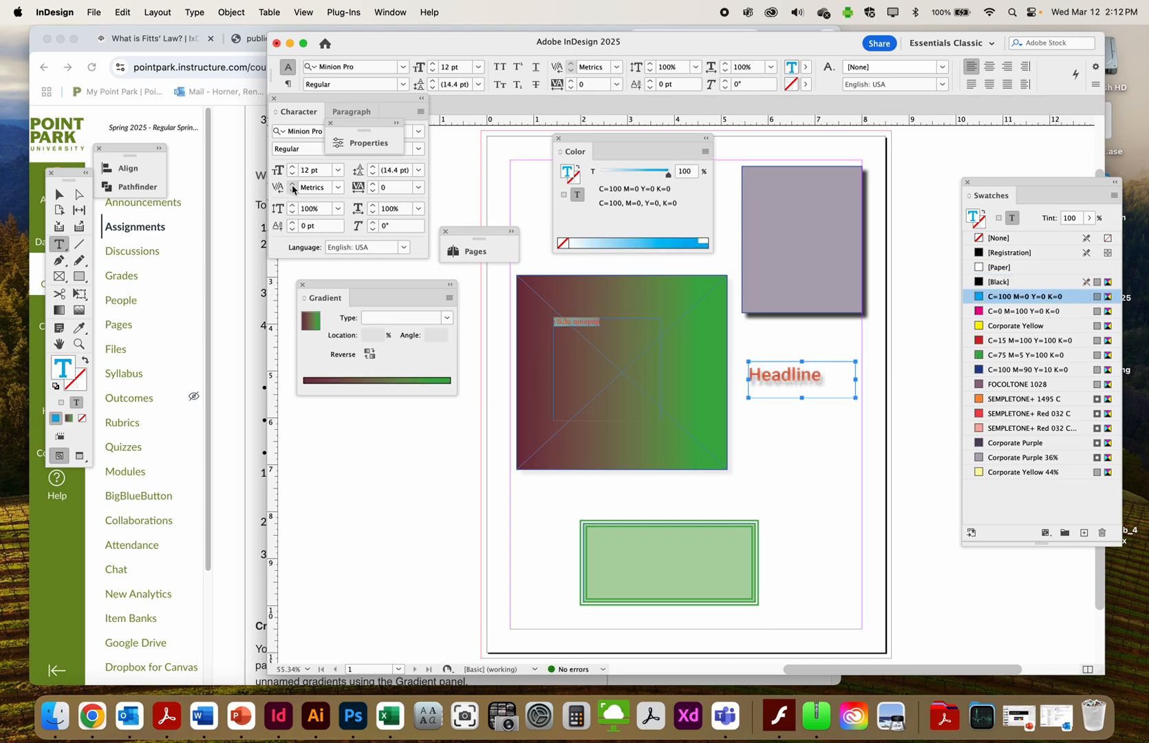
key("Escape")
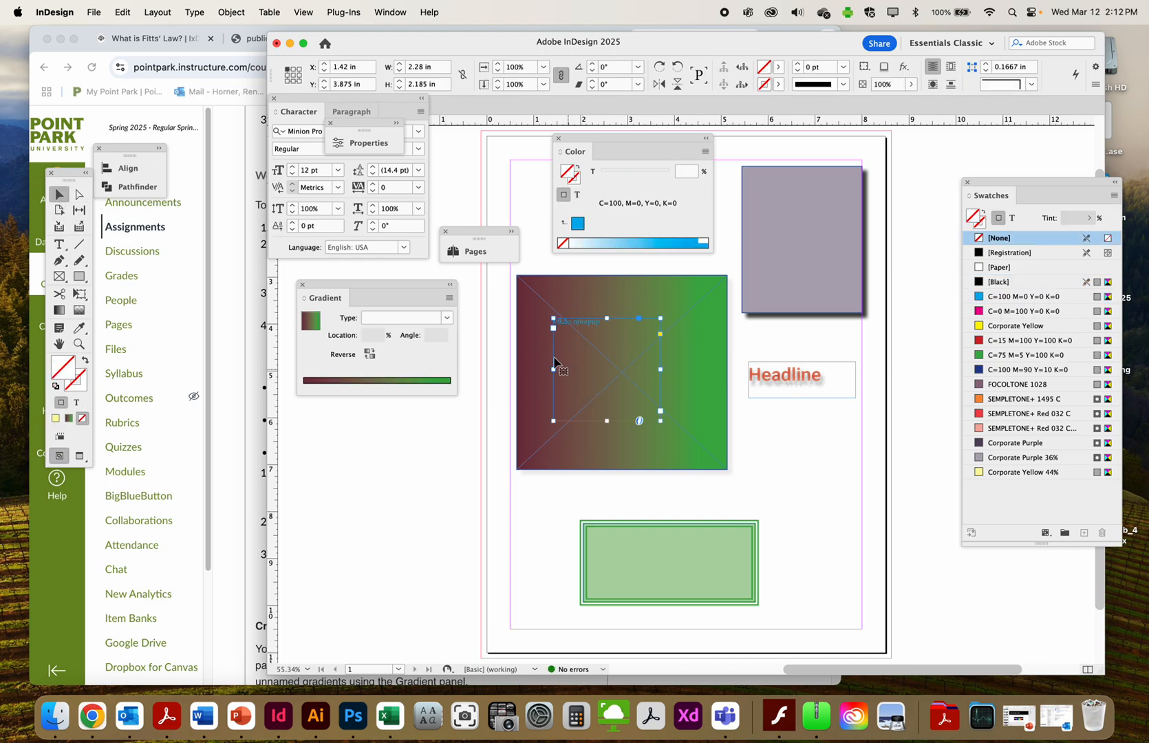
Step: Select the whole line of sample text over the gradient square and enlarge it to 23 pt
double_click(606, 320)
triple_click(607, 320)
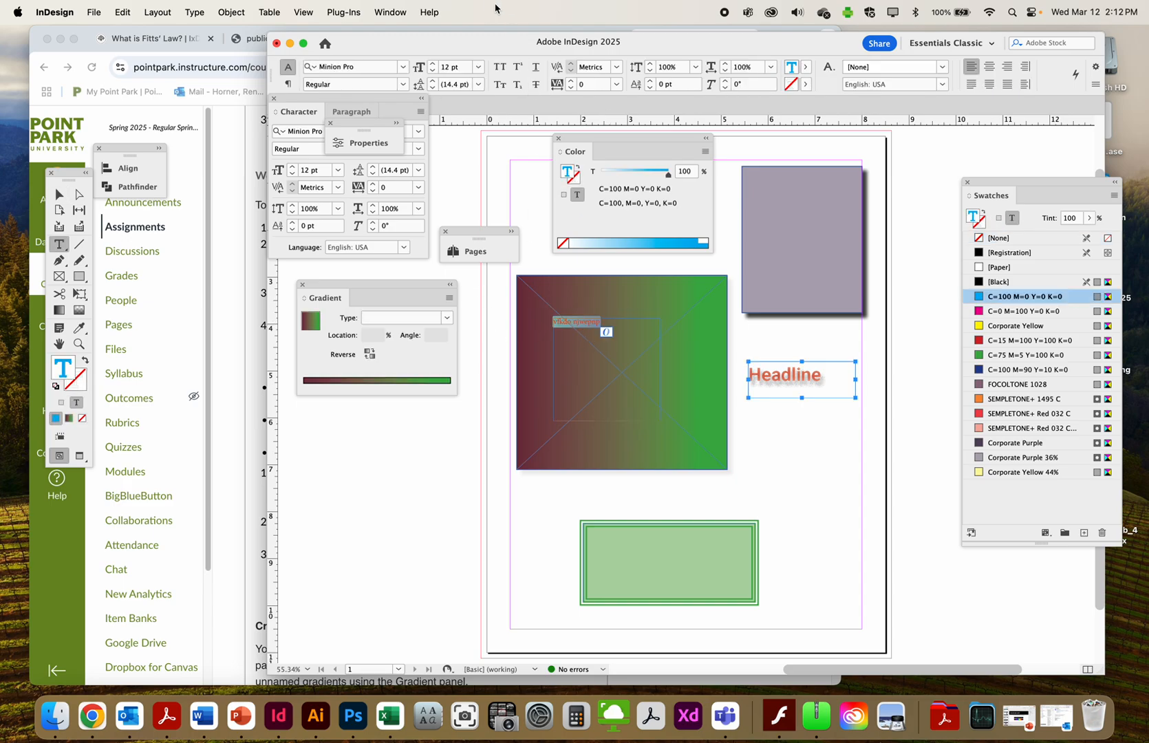
left_click(433, 63)
left_click(433, 64)
left_click(433, 63)
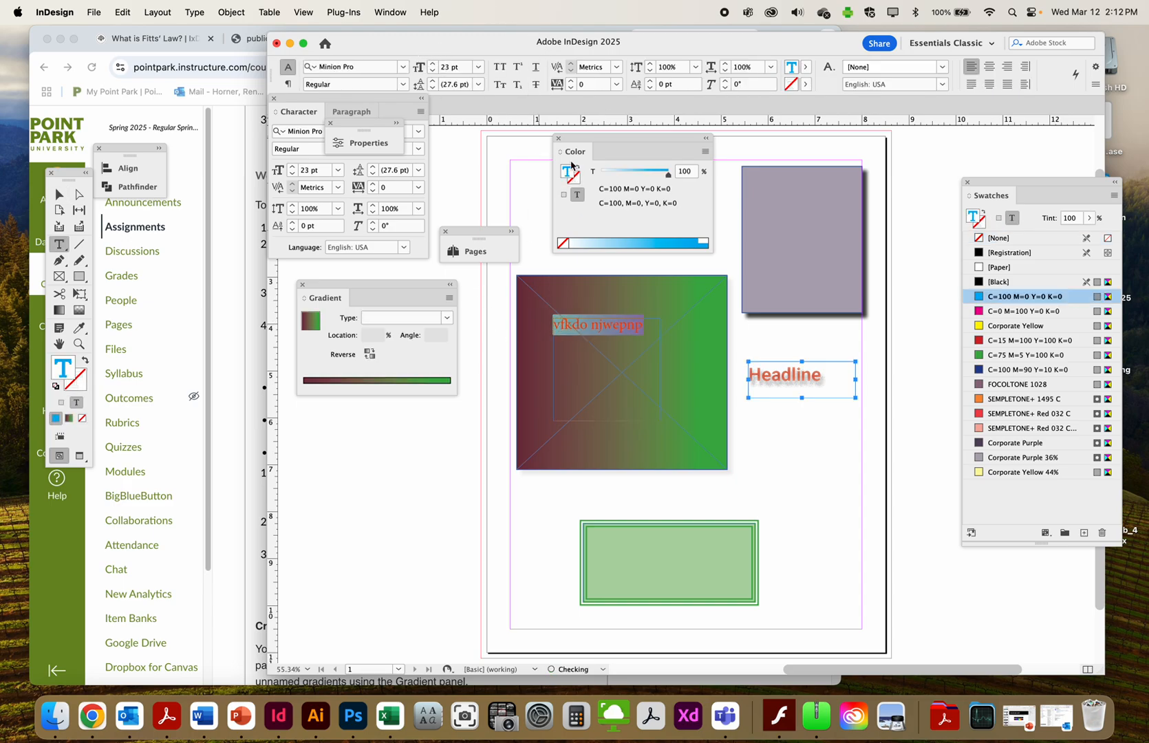
Step: Colour the sample text with the [Paper] swatch and deselect the text frame
left_click(1011, 267)
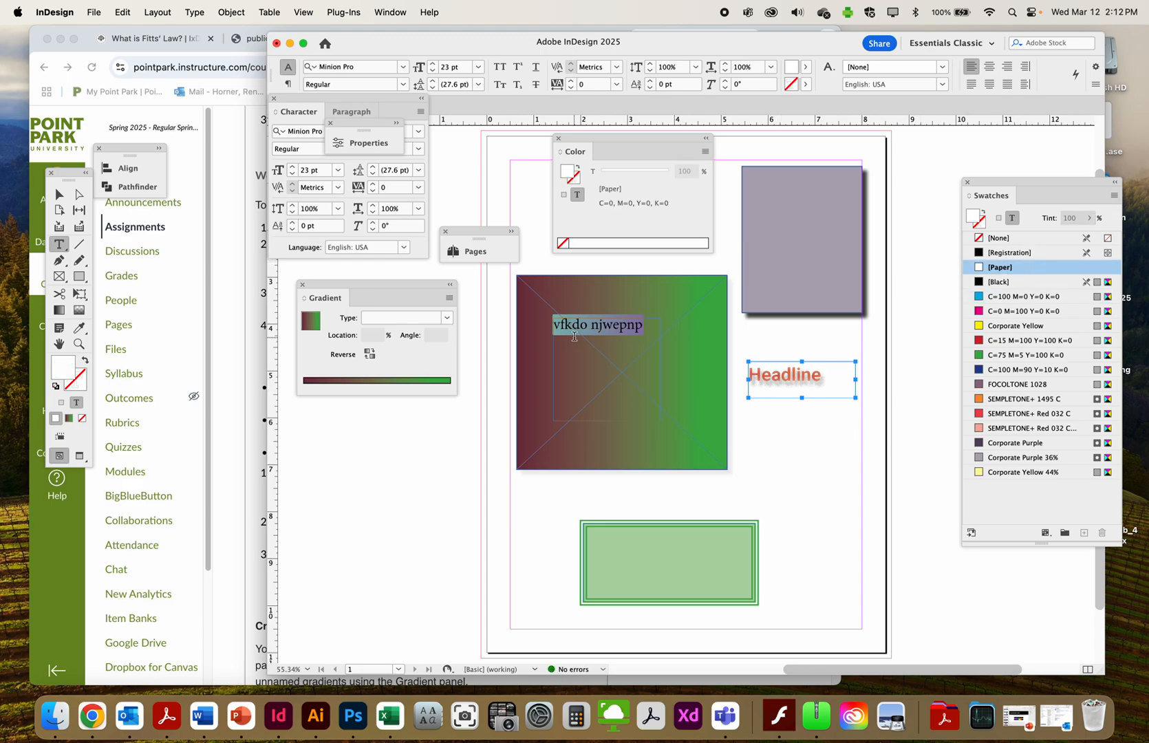
left_click(588, 325)
left_click_drag(654, 343, 517, 323)
left_click(58, 195)
left_click(356, 518)
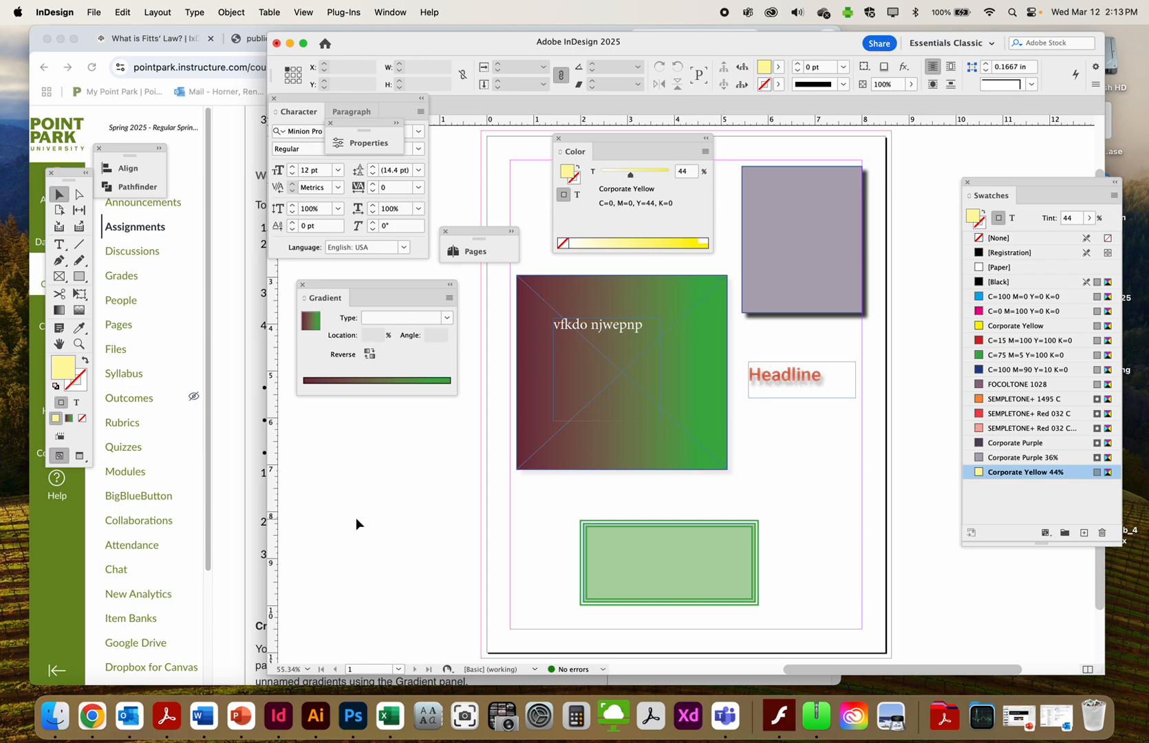
Step: Move the InDesign window aside, review the gradient instructions on the Chrome assignment page, and return to InDesign
left_click_drag(452, 42, 528, 41)
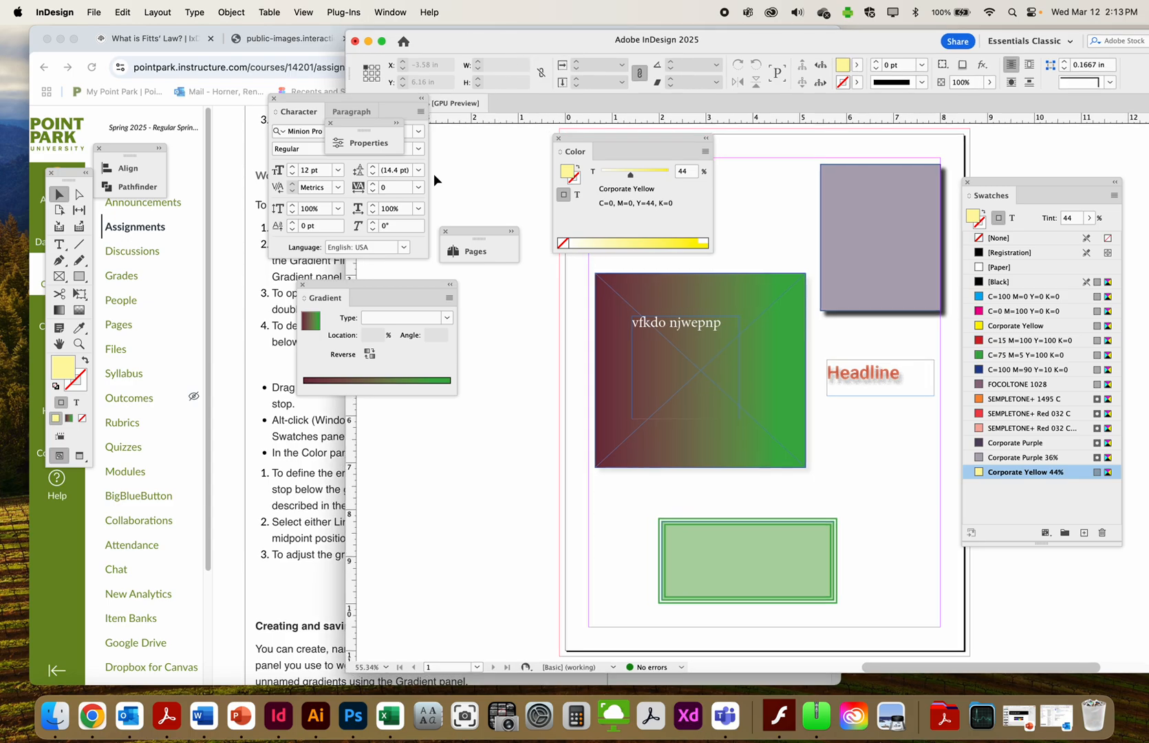
left_click(301, 421)
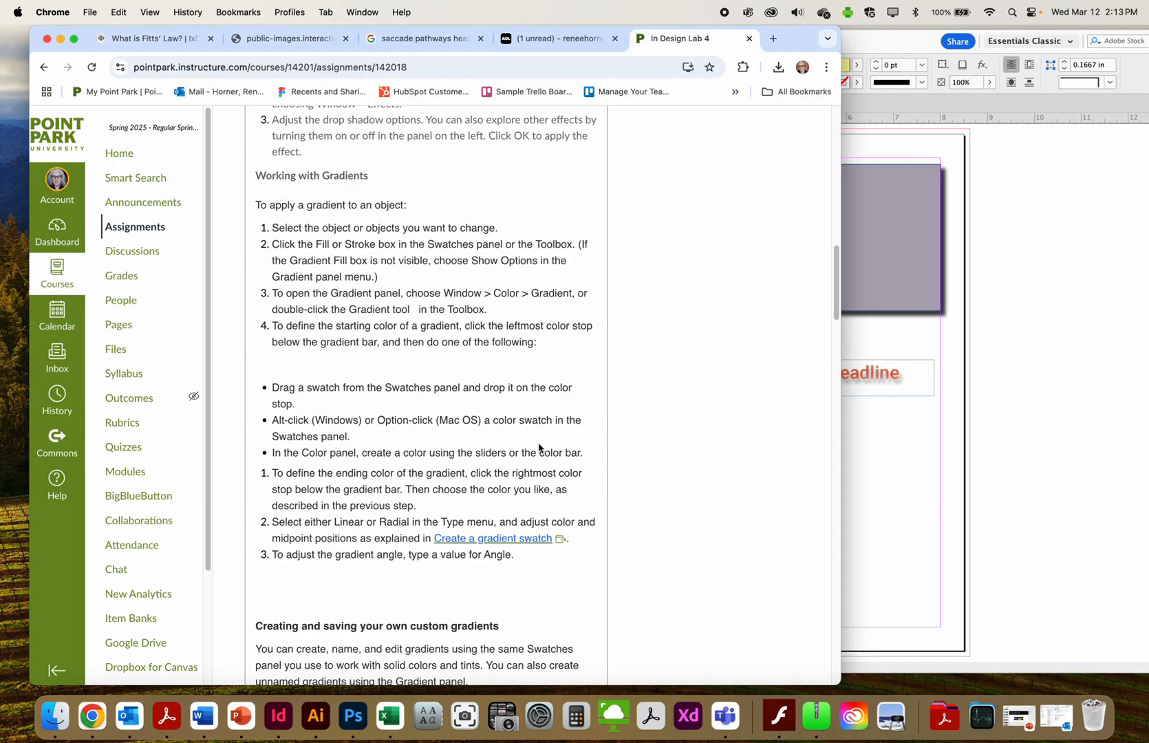
scroll(541, 448, "down", 3)
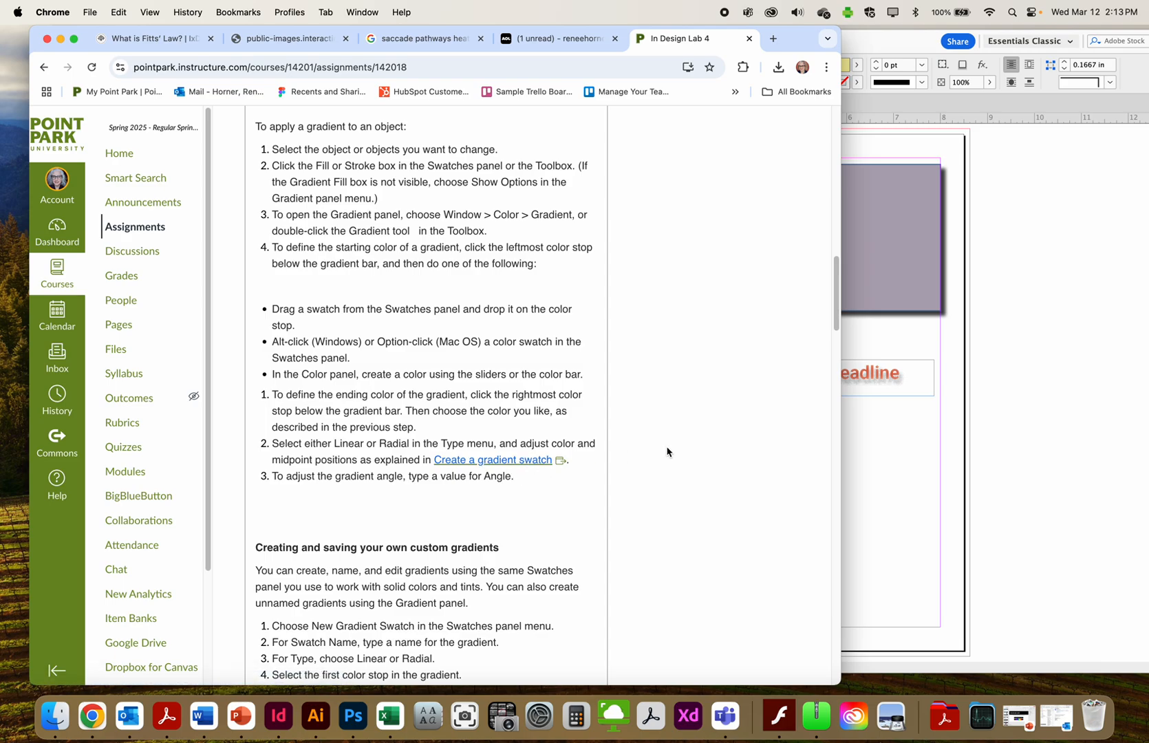
left_click(884, 495)
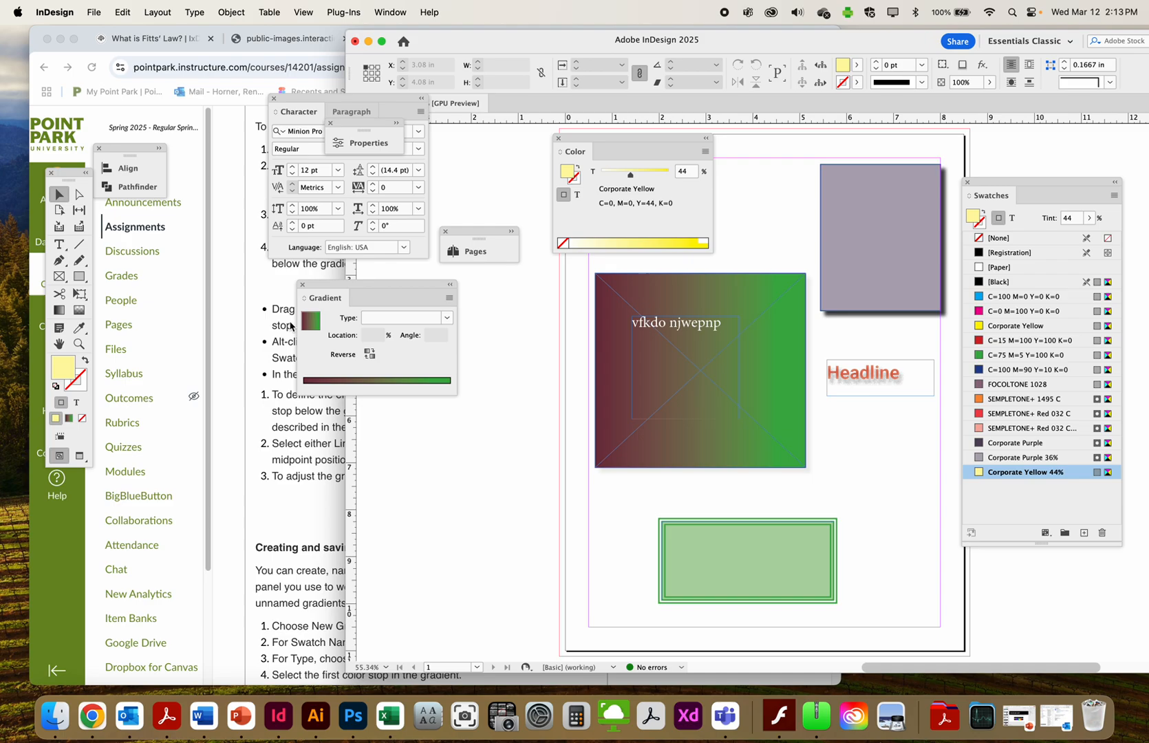
Step: Save the square's maroon-to-green gradient as a swatch, duplicate the Corporate Yellow 44% swatch, and save the square's fill as another gradient swatch
left_click_drag(308, 324, 1002, 514)
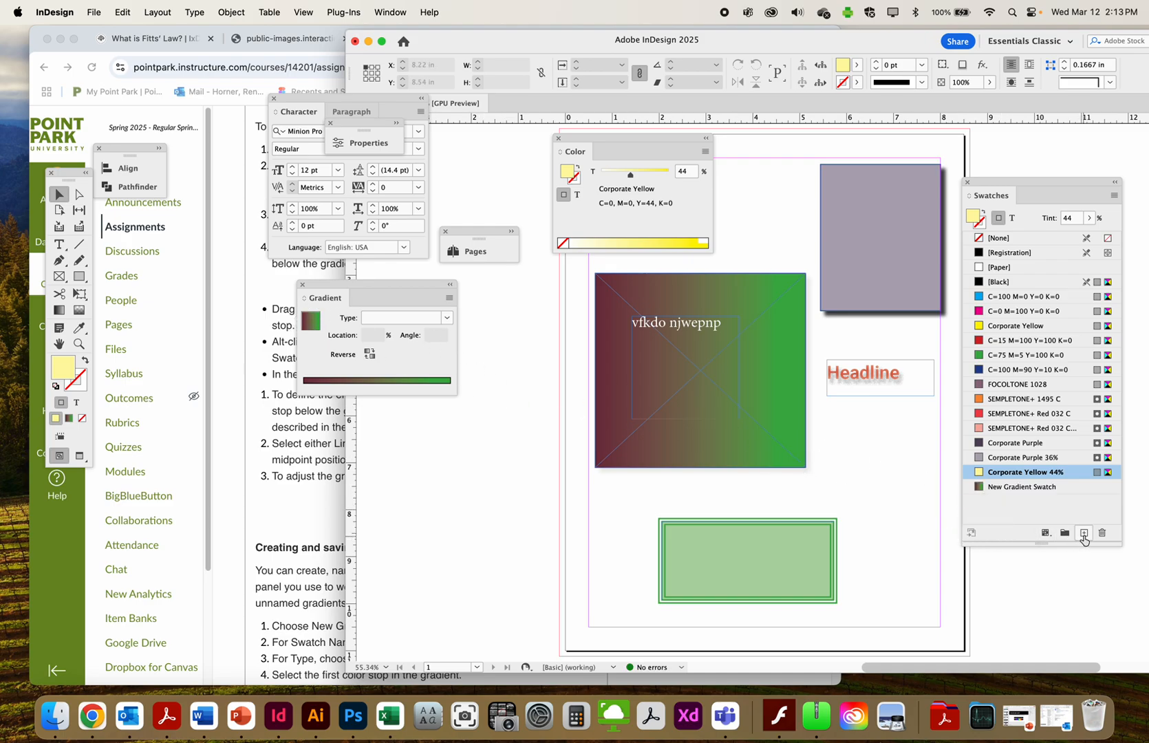
left_click(1084, 534)
left_click(791, 407)
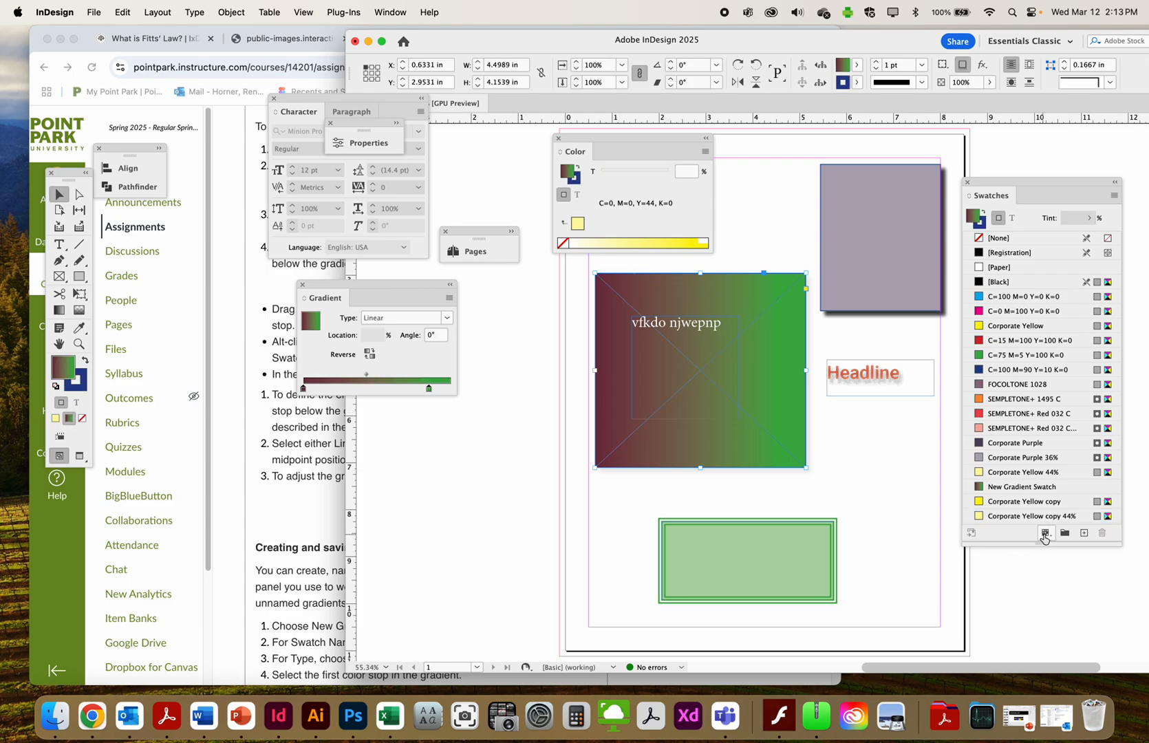
left_click(1083, 534)
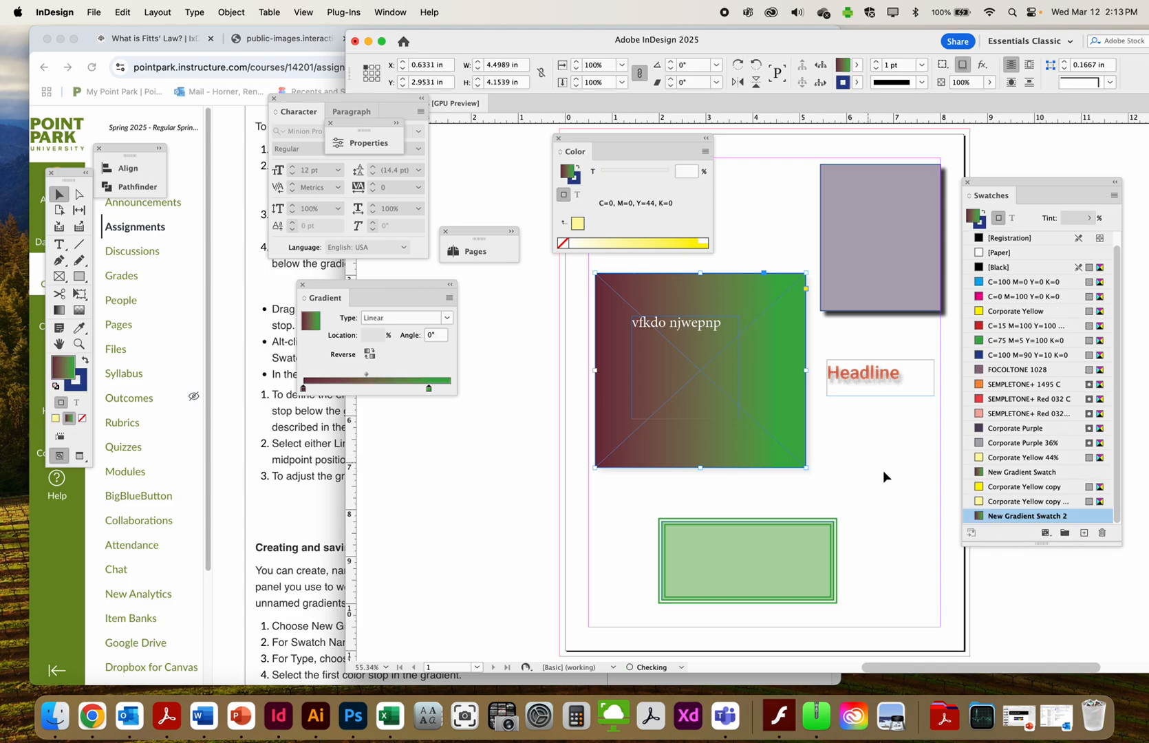
Step: Fill the purple rectangle with the maroon-to-green gradient and replace its green stop with a SEMPLETONE+ 1495 C stop at about 83%
scroll(876, 466, "down", 1)
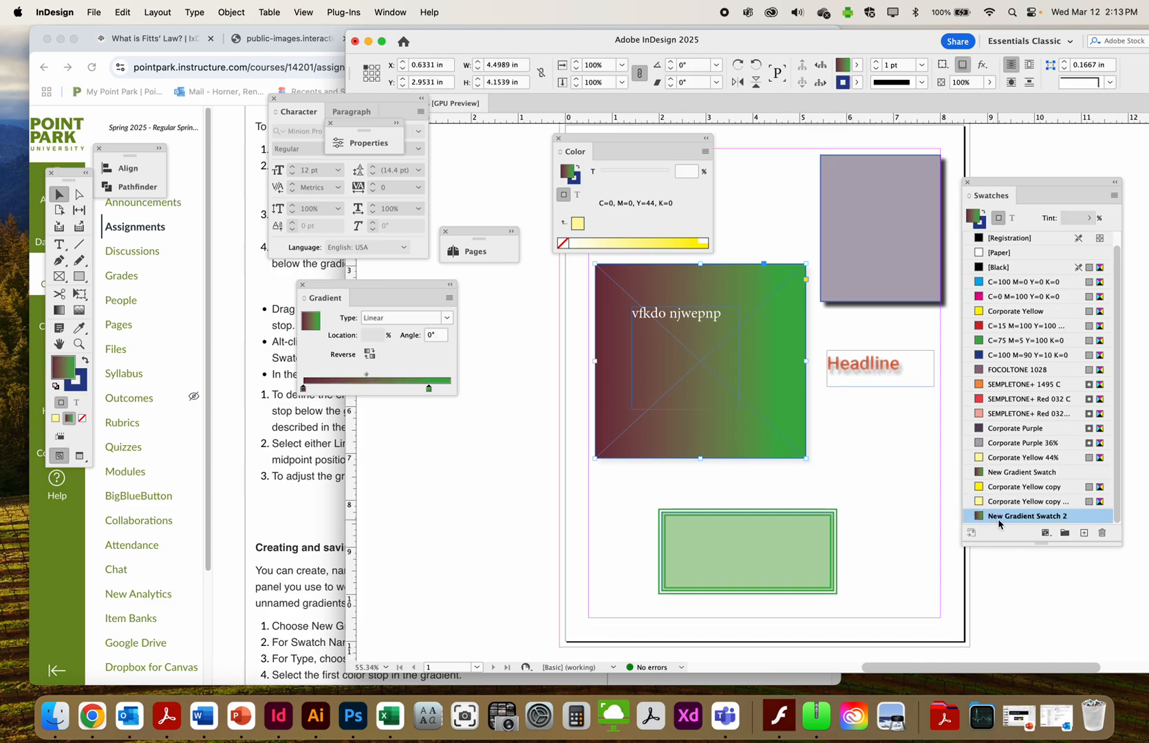
left_click(867, 232)
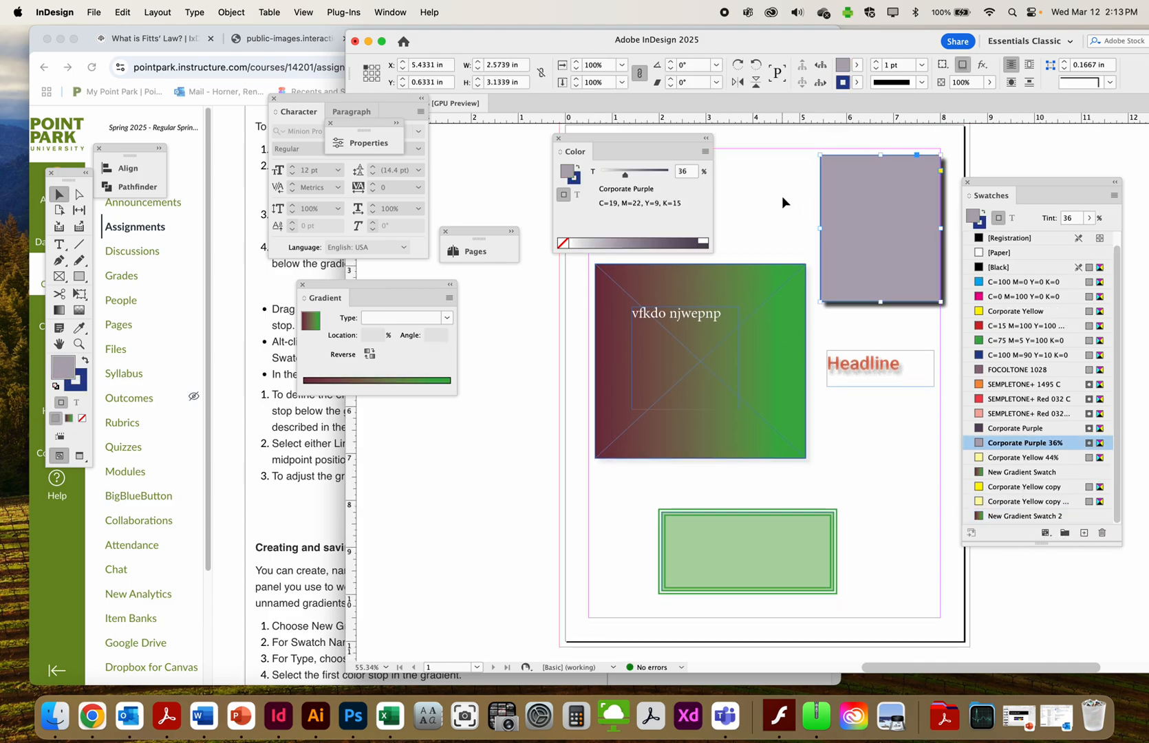
left_click(302, 322)
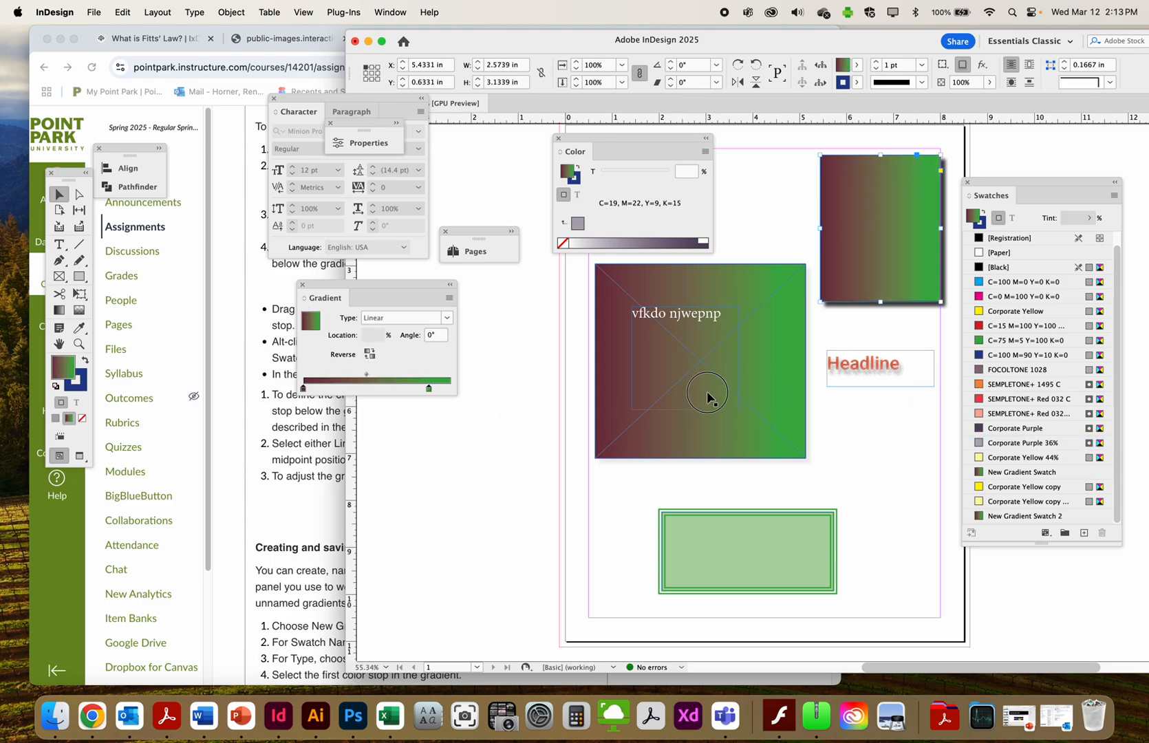
left_click(426, 388)
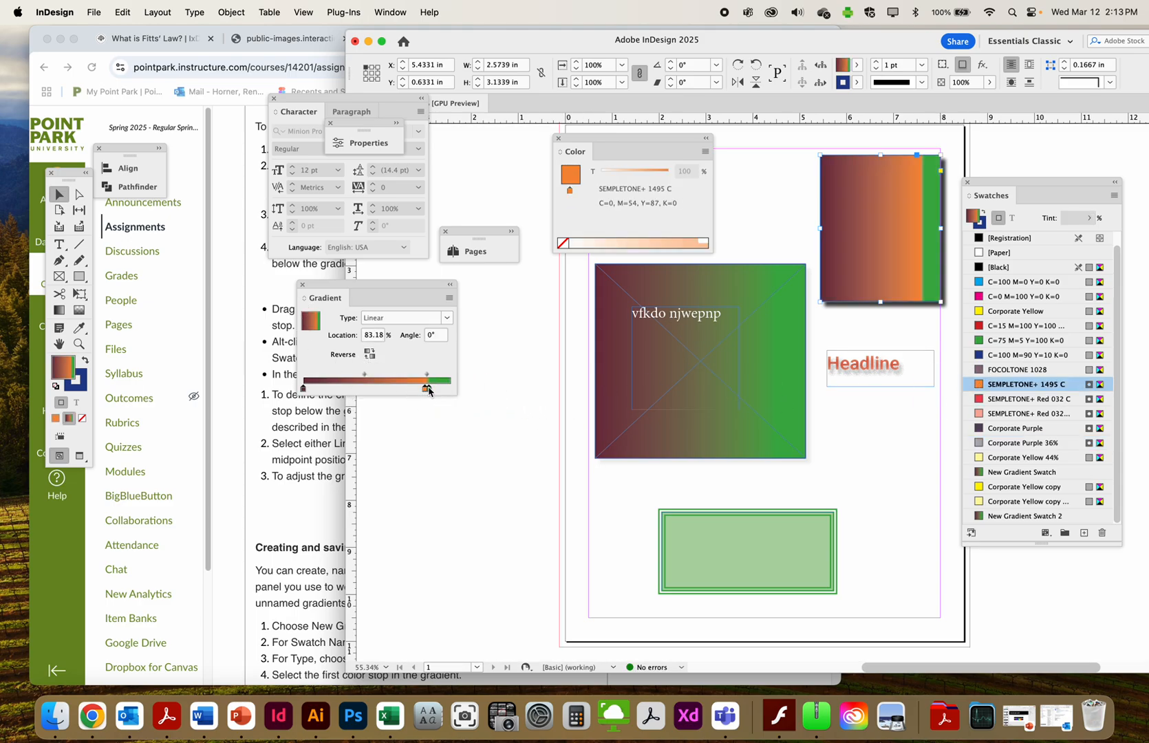
left_click_drag(429, 390, 458, 422)
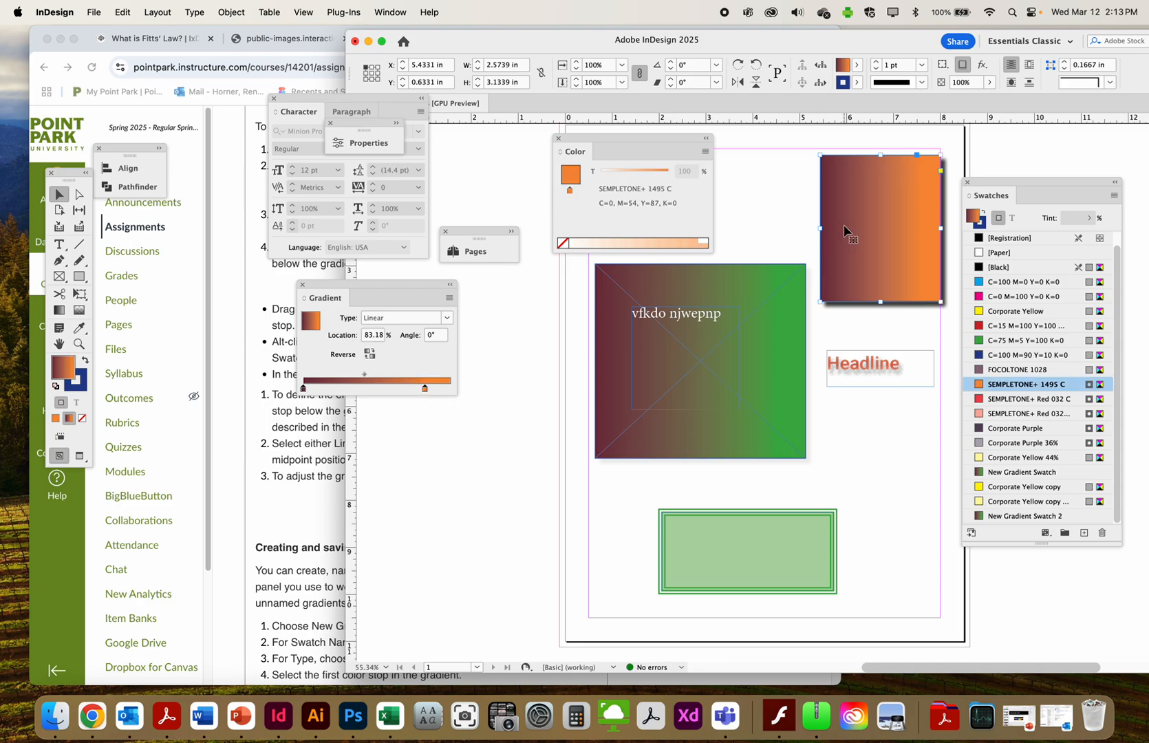
Step: Save the rectangle's maroon-to-orange gradient as a new swatch and try moving its orange stop to the ramp's end in Gradient Options
left_click(896, 254)
left_click(1083, 534)
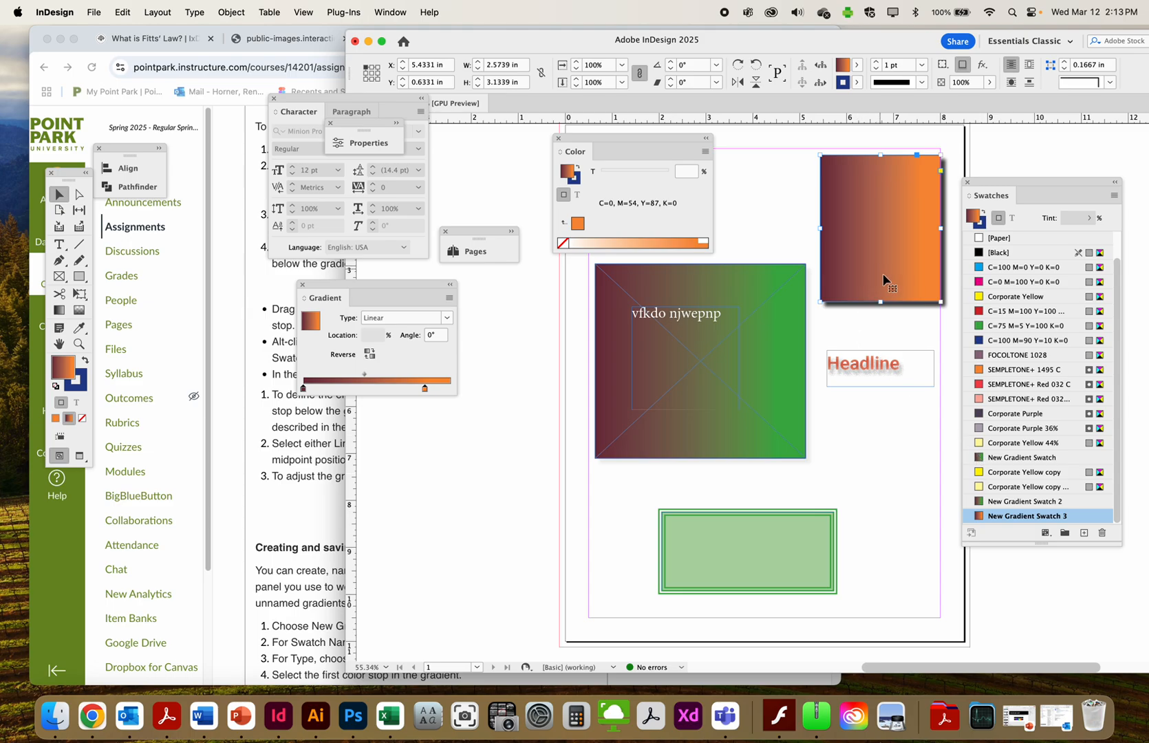
double_click(1029, 516)
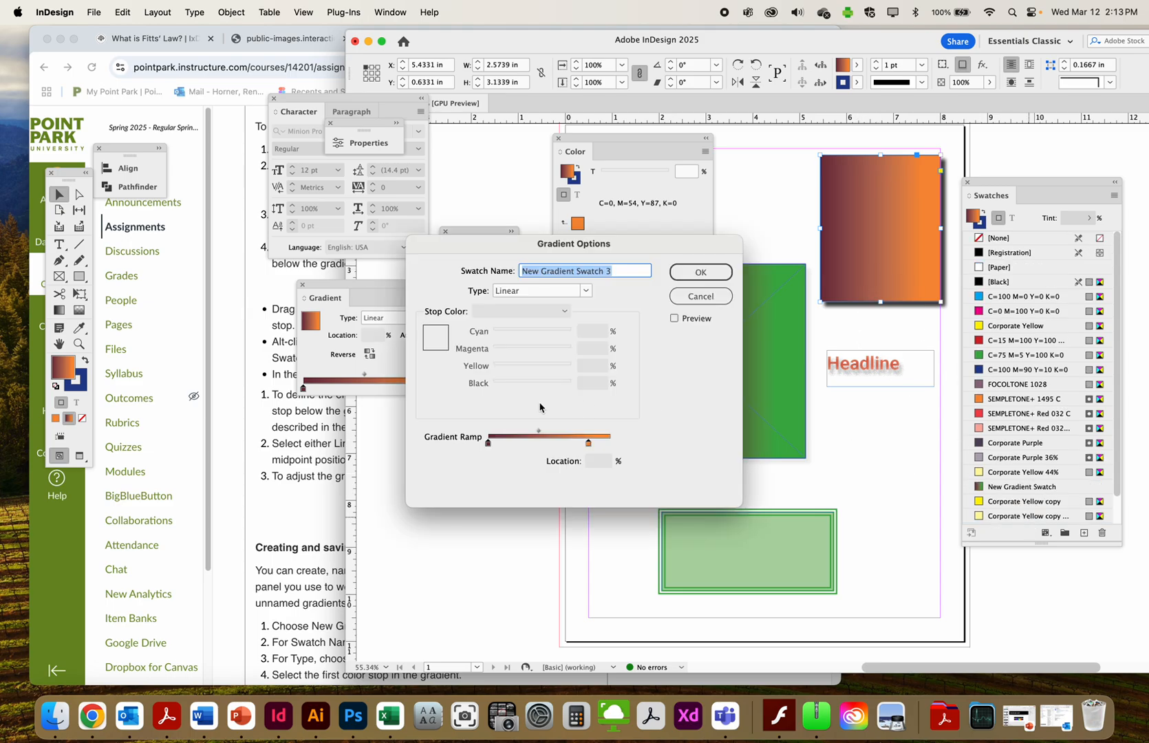
left_click_drag(590, 444, 613, 447)
left_click(681, 273)
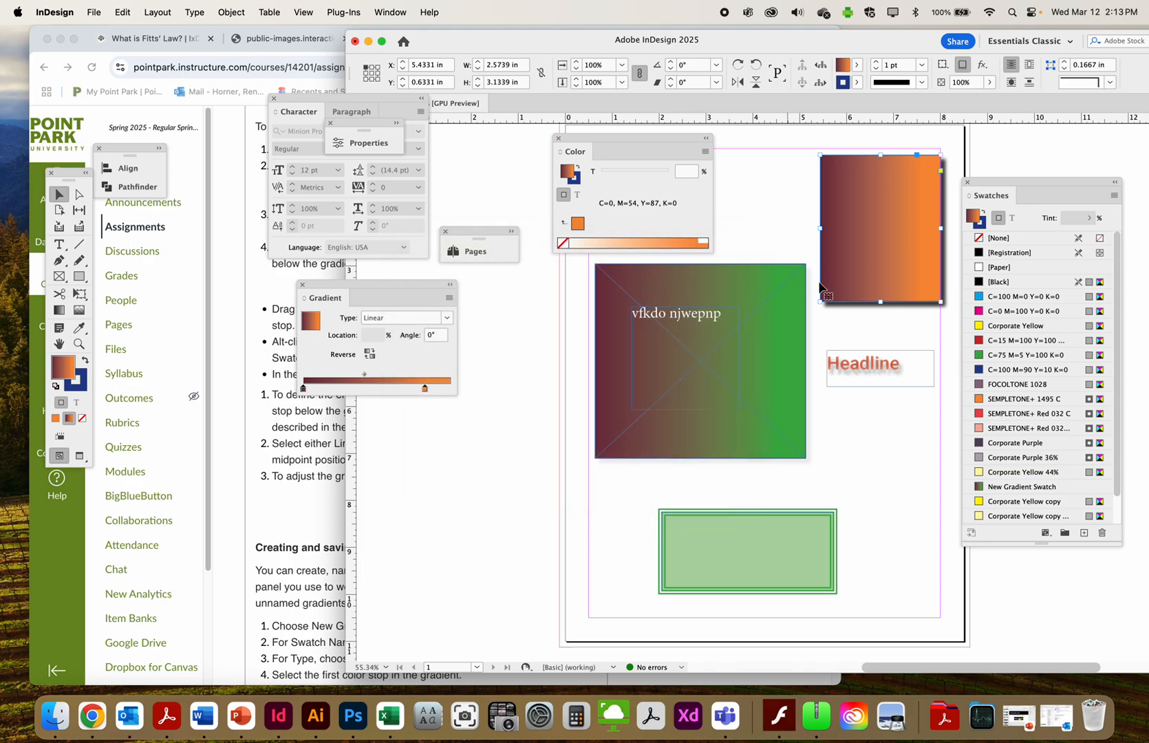
left_click(734, 217)
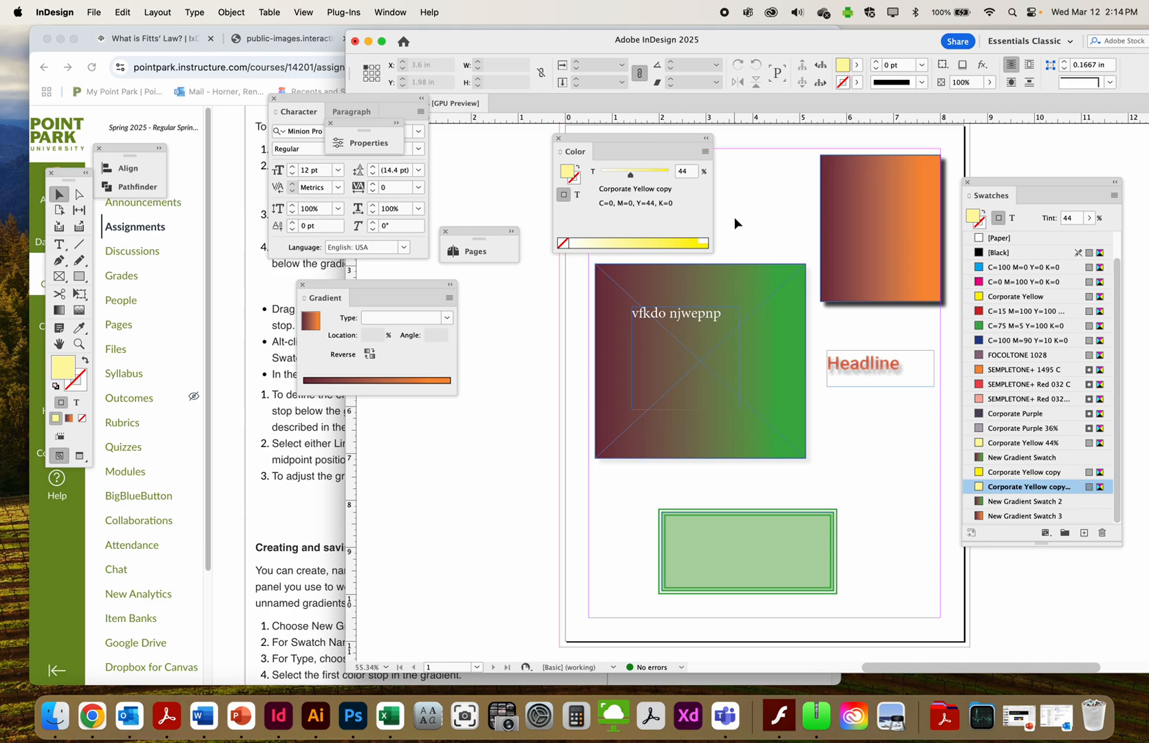
left_click(768, 302)
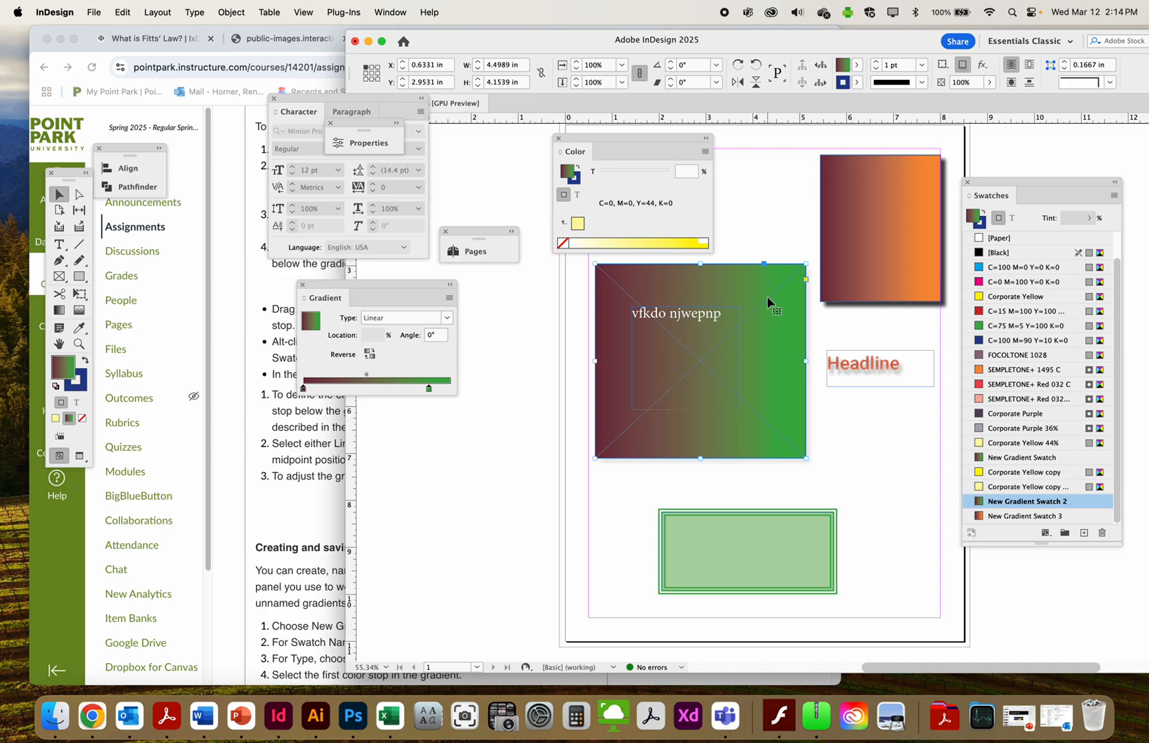
Step: Switch to Chrome and read the lab instructions from custom gradients through to the tracking section
left_click(284, 535)
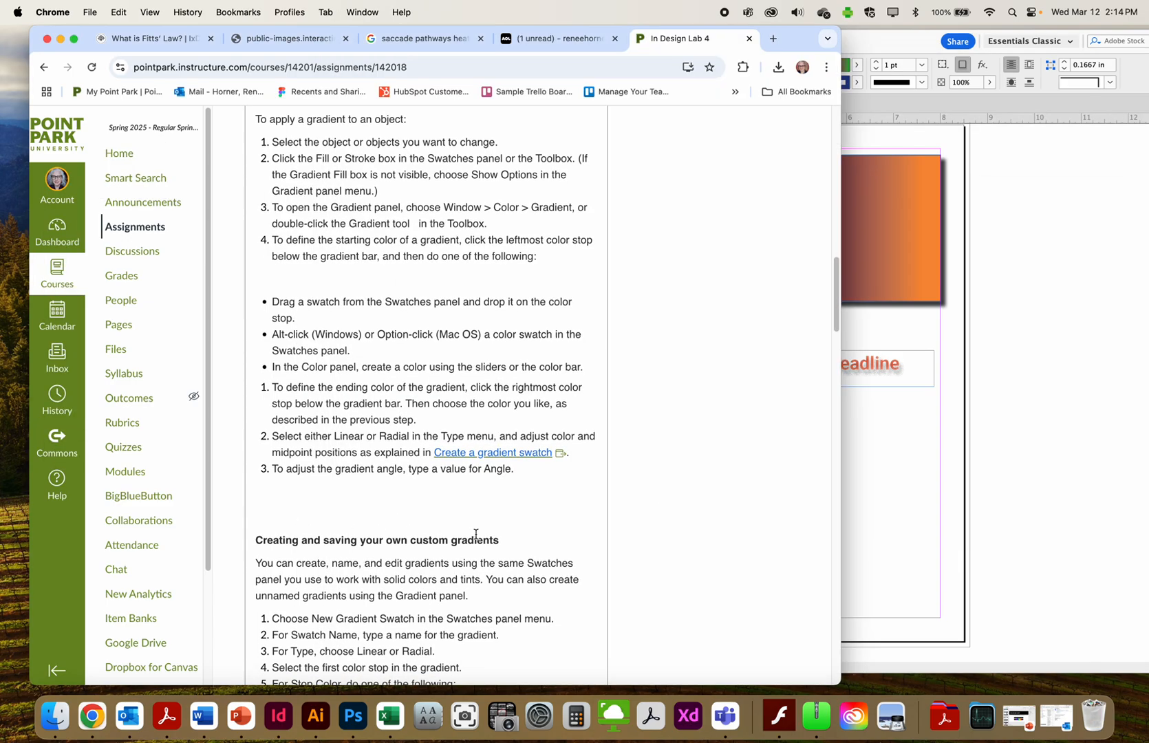
scroll(475, 539, "down", 5)
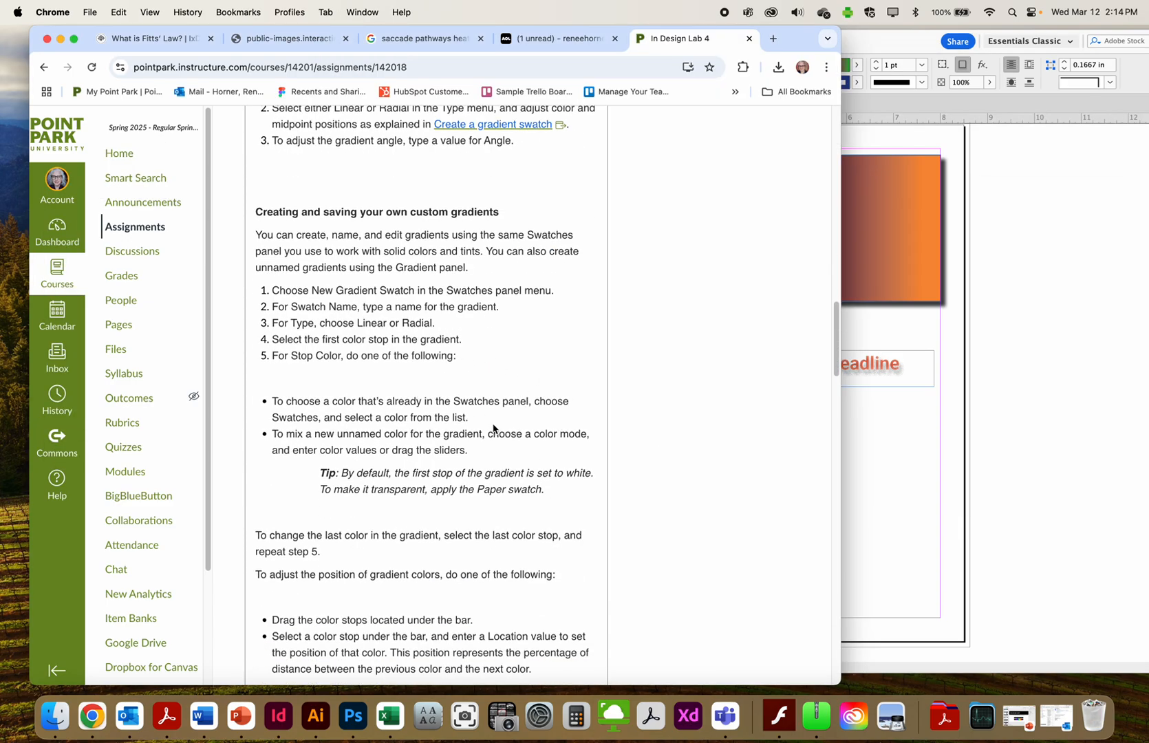
scroll(490, 428, "down", 5)
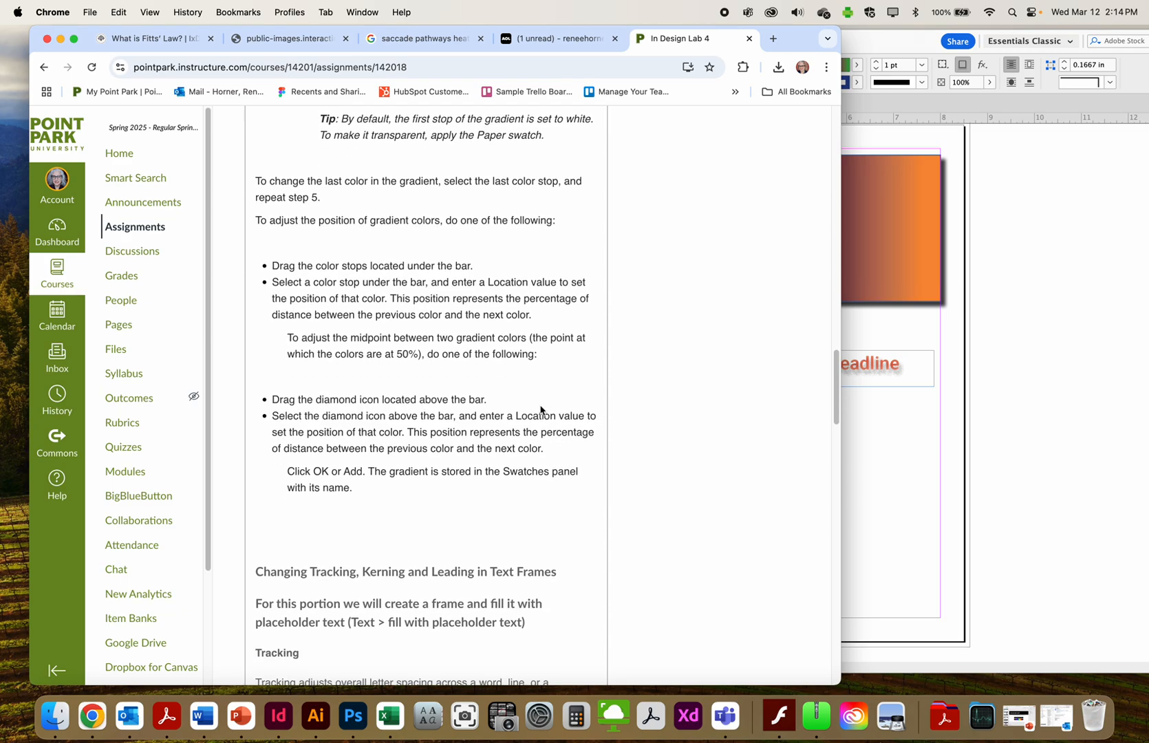
scroll(586, 402, "down", 6)
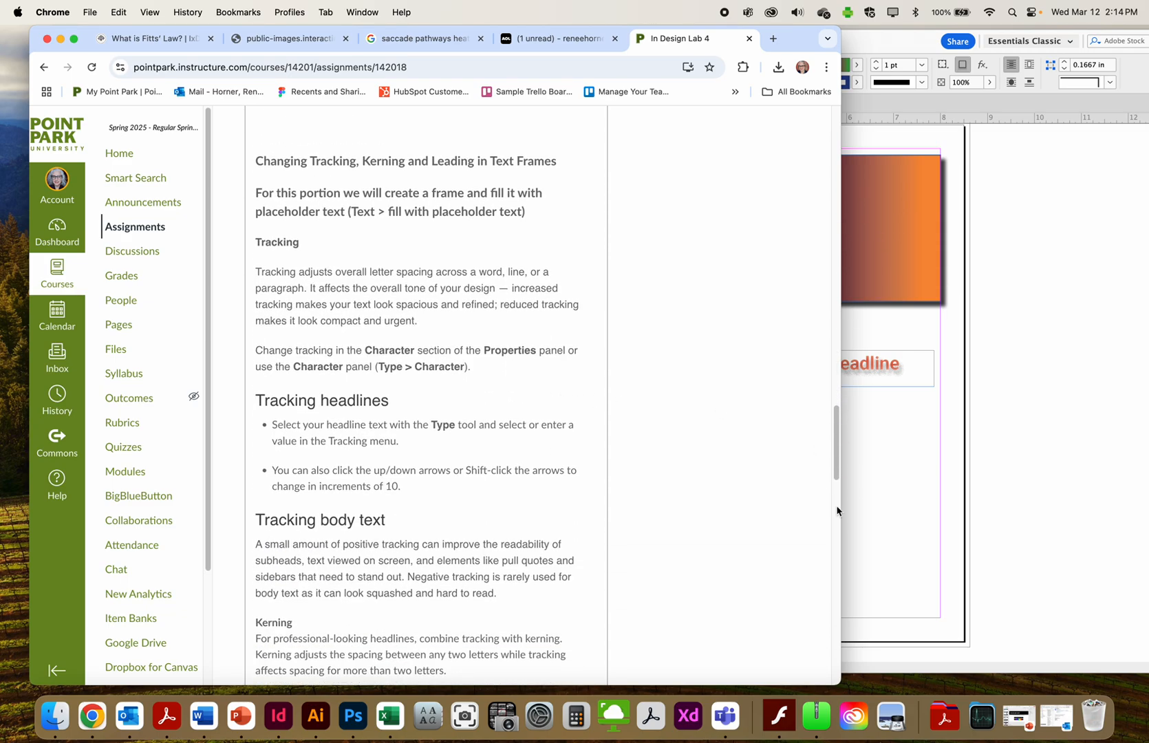
Step: Return to InDesign, delete all objects on the page, and briefly recheck the tracking instructions in Chrome
left_click(859, 499)
left_click_drag(549, 117, 926, 614)
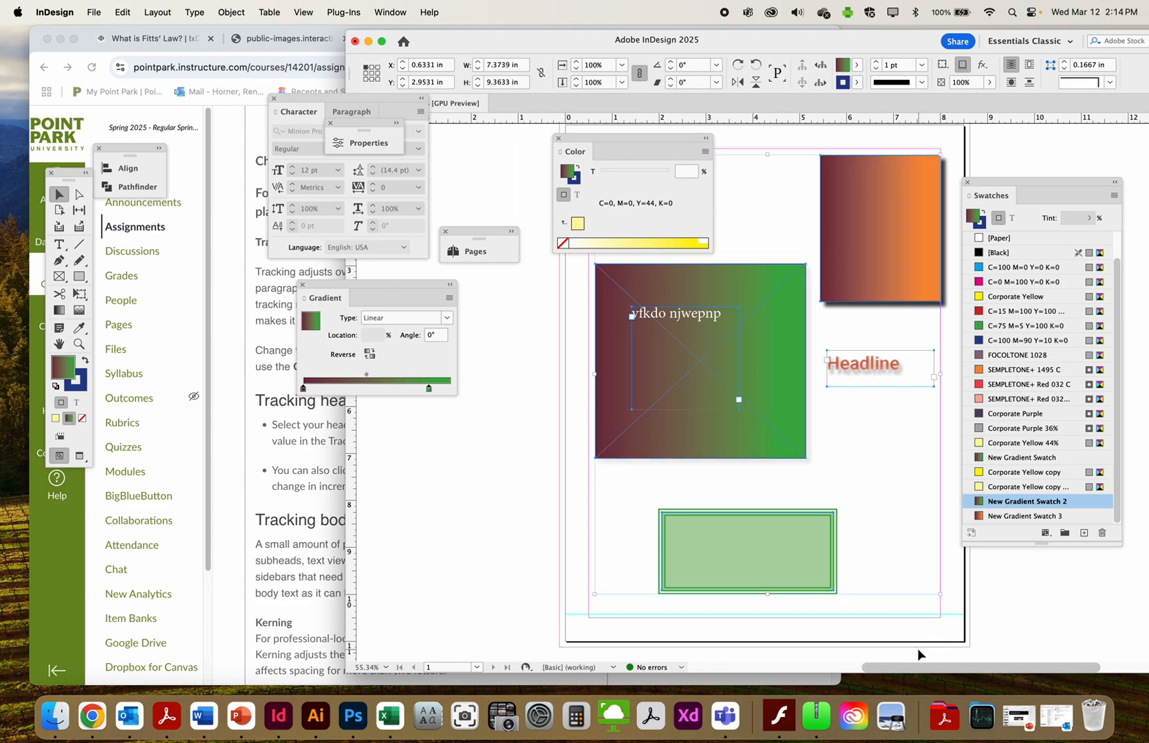
key("super+a")
key("BackSpace")
left_click(313, 520)
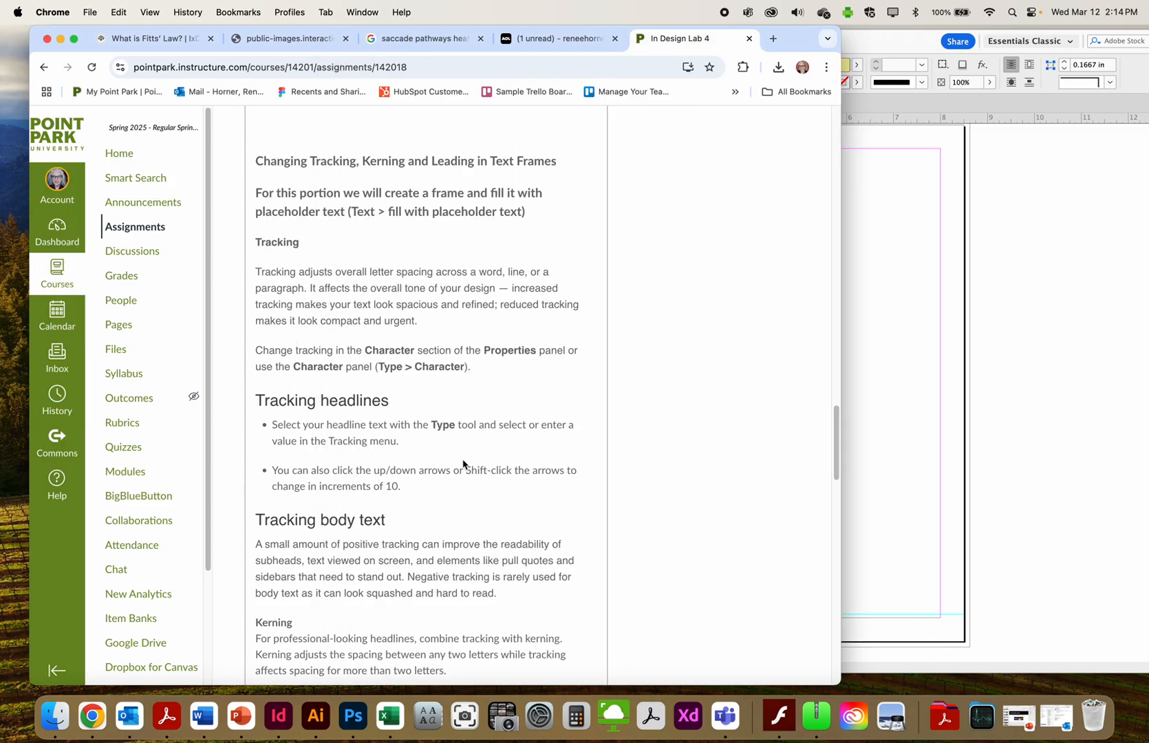
left_click(926, 393)
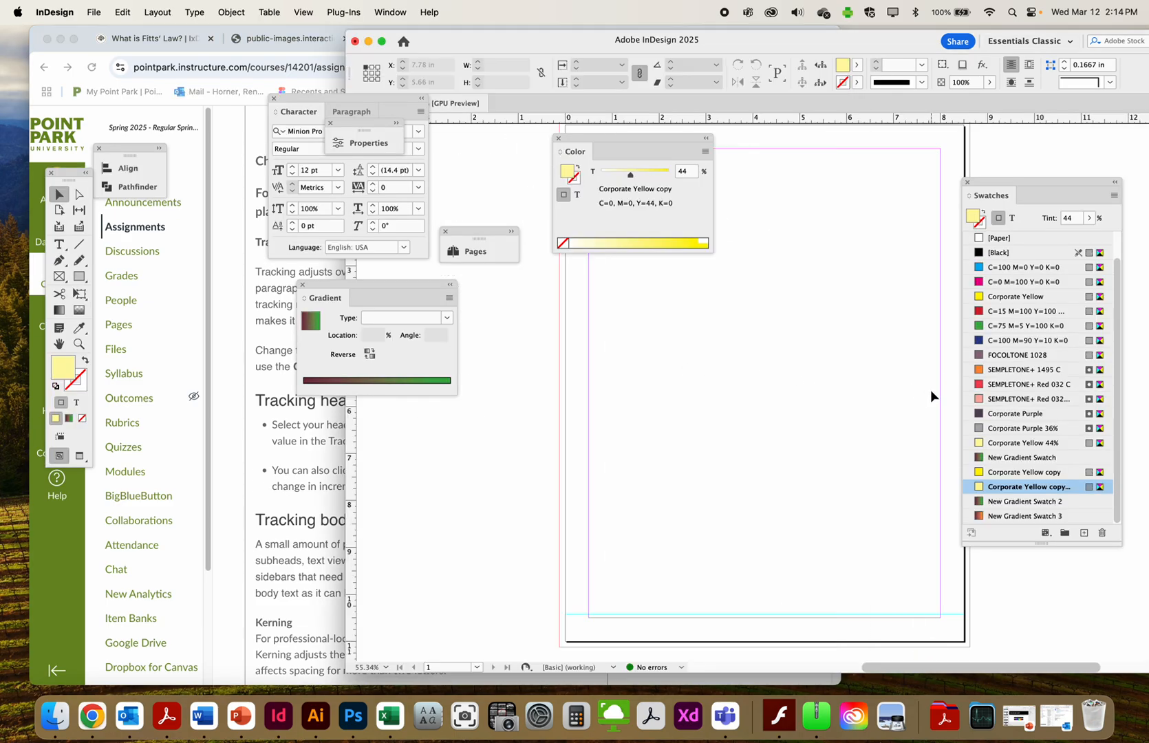
Step: Draw a large text frame with the Type tool over most of the empty page and fill it with placeholder text
left_click(59, 244)
left_click_drag(600, 275, 890, 588)
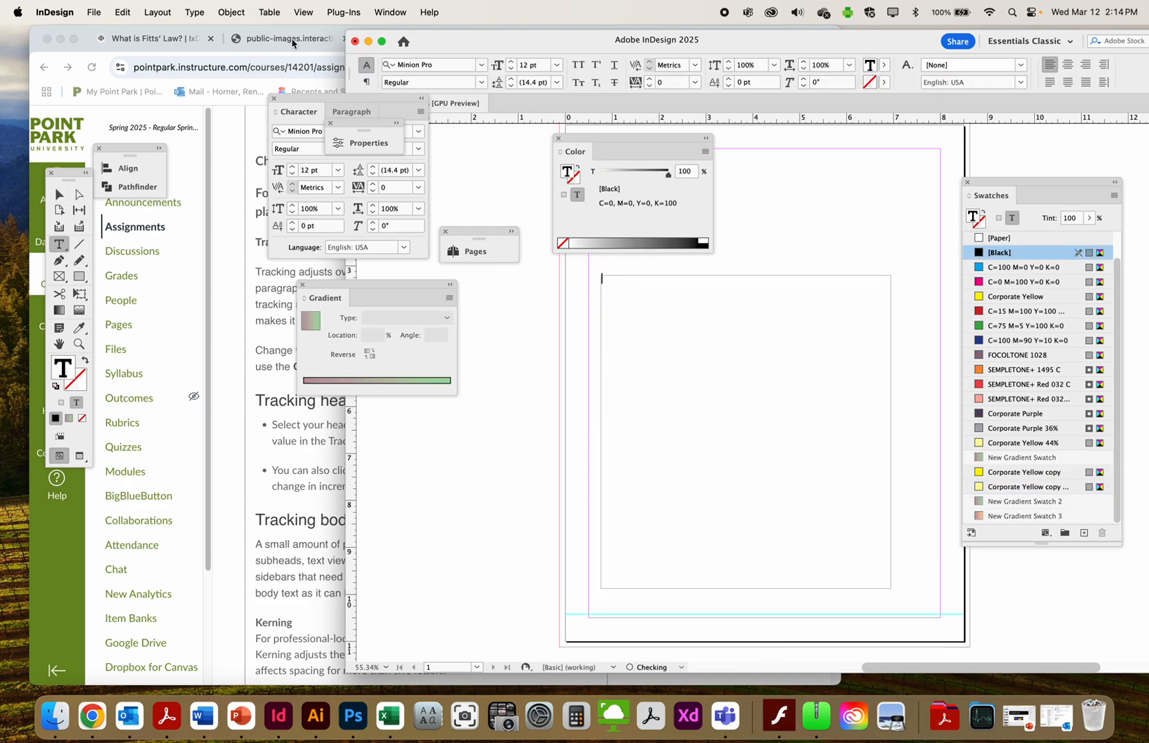
left_click(165, 11)
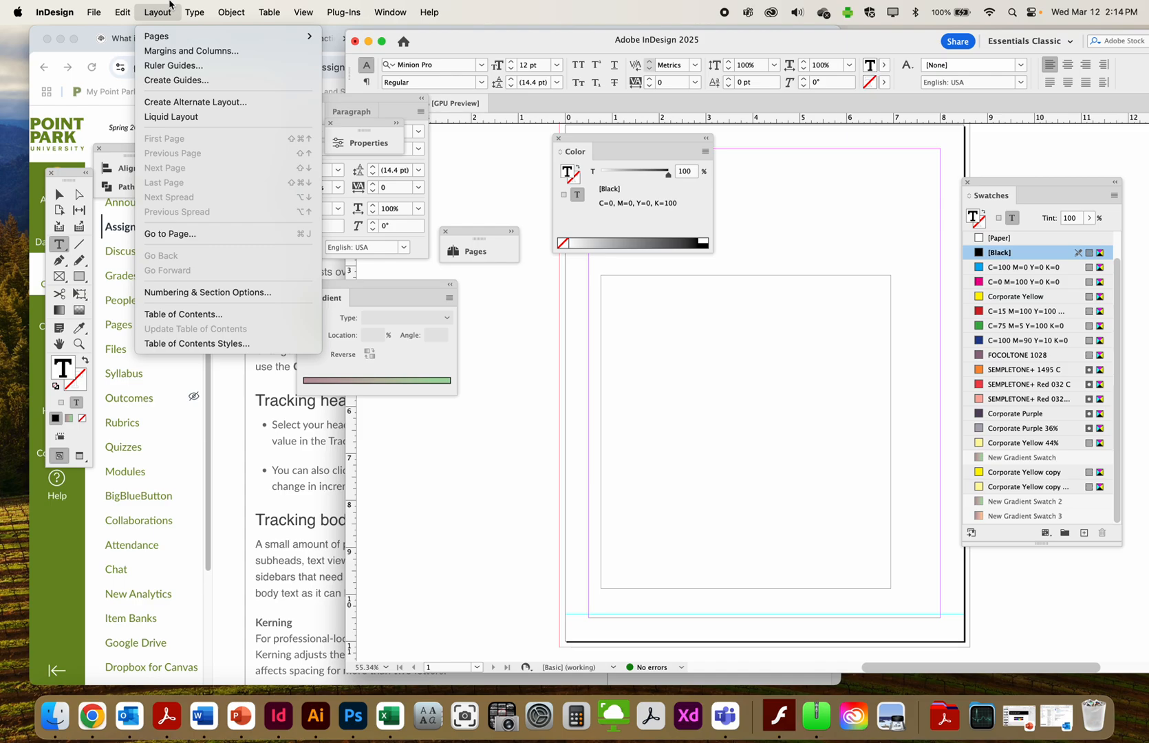
mouse_move(195, 12)
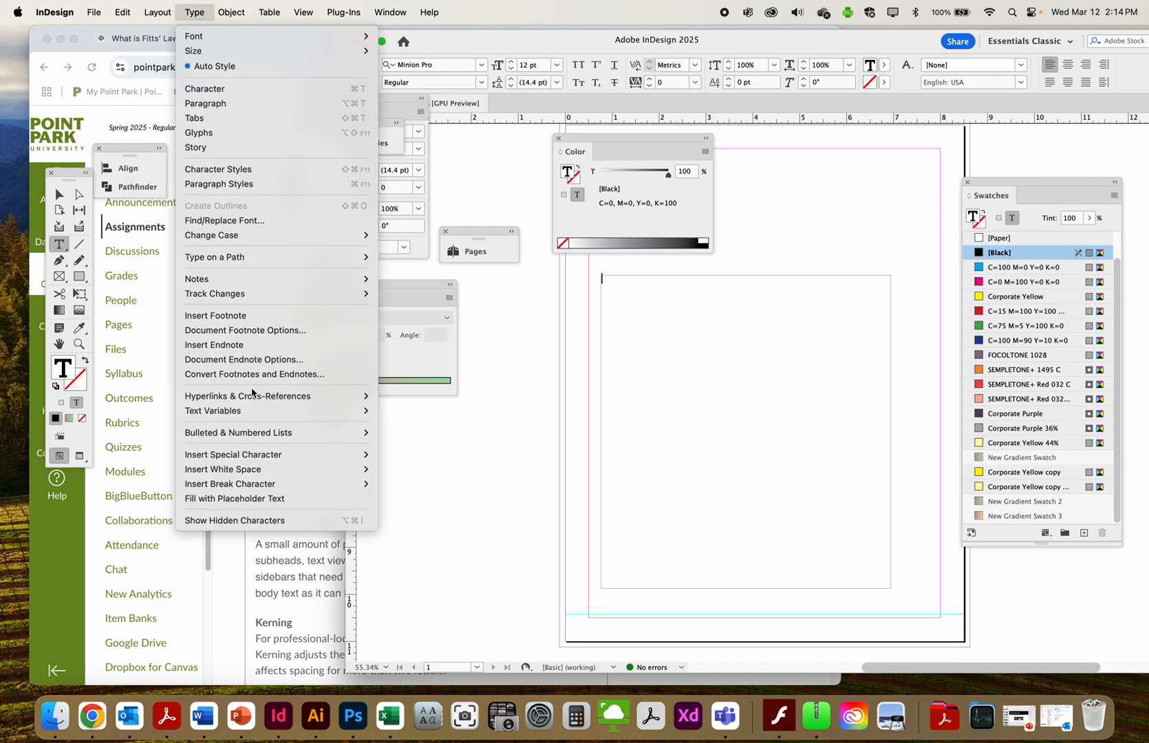
left_click(263, 500)
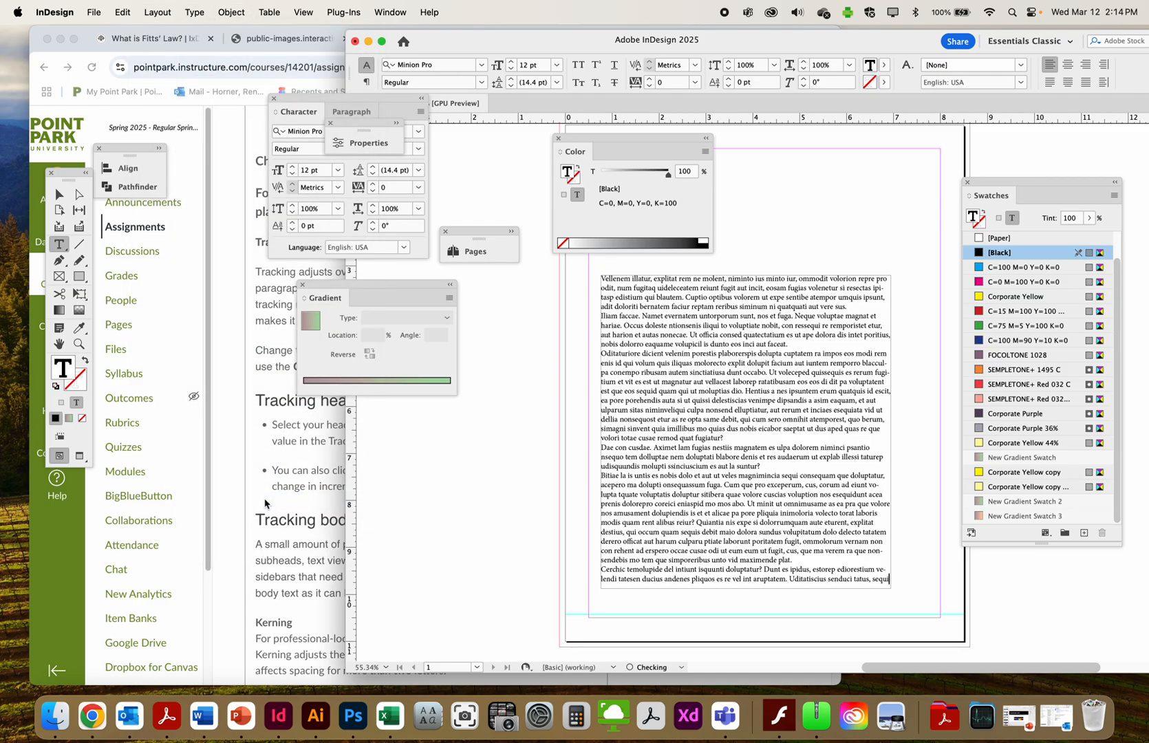
left_click(725, 397)
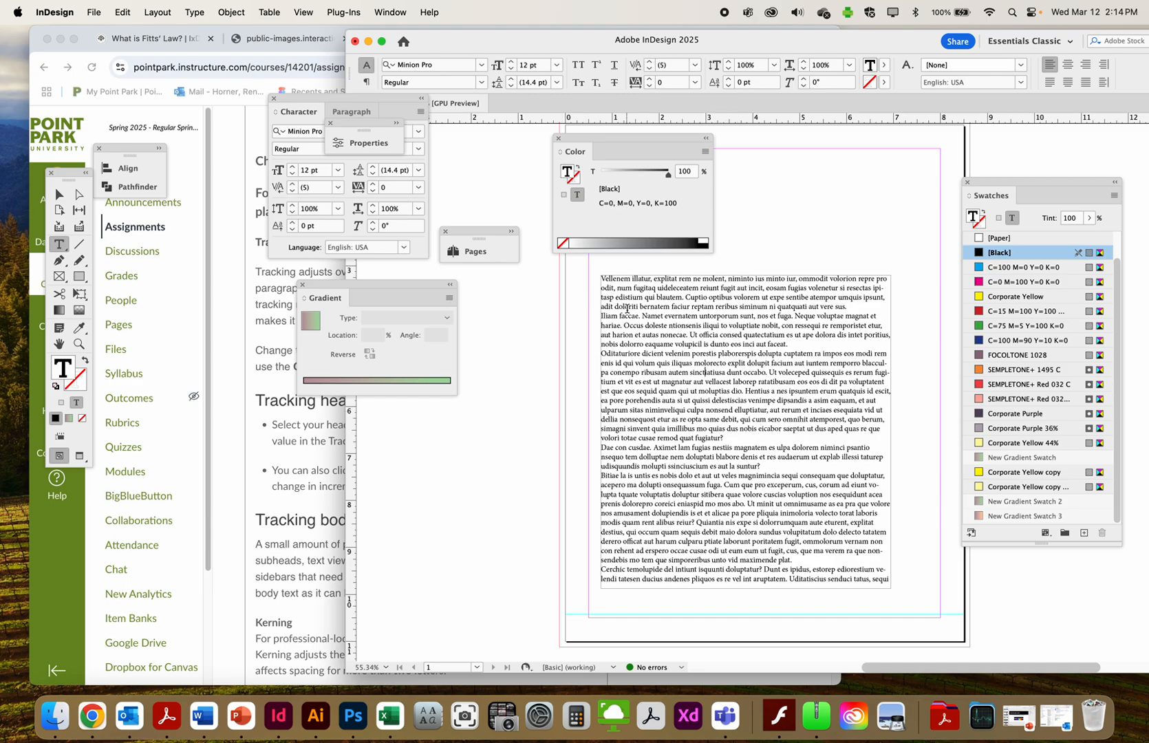
Step: Align the text frame with the page margin at X 0.5 in, Y 3 in, and set all its text in Sabon
key("Escape")
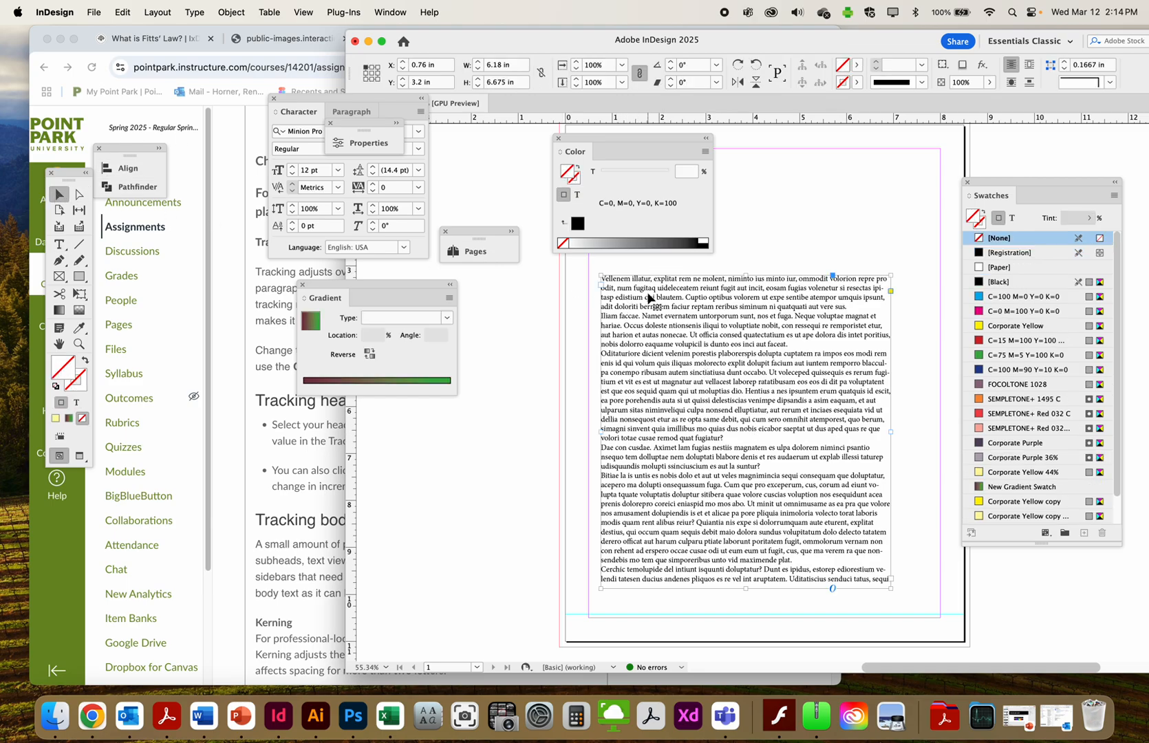
mouse_move(770, 339)
left_mouse_down()
mouse_move(756, 335)
mouse_move(759, 317)
left_mouse_up()
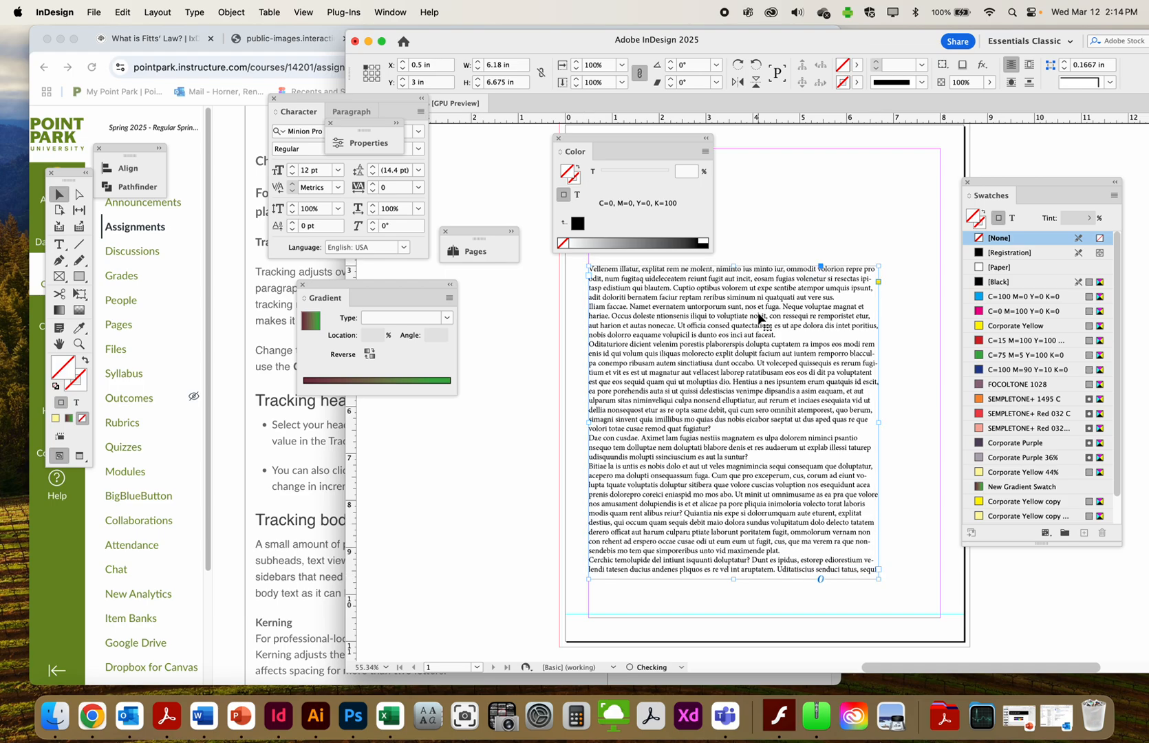
double_click(759, 313)
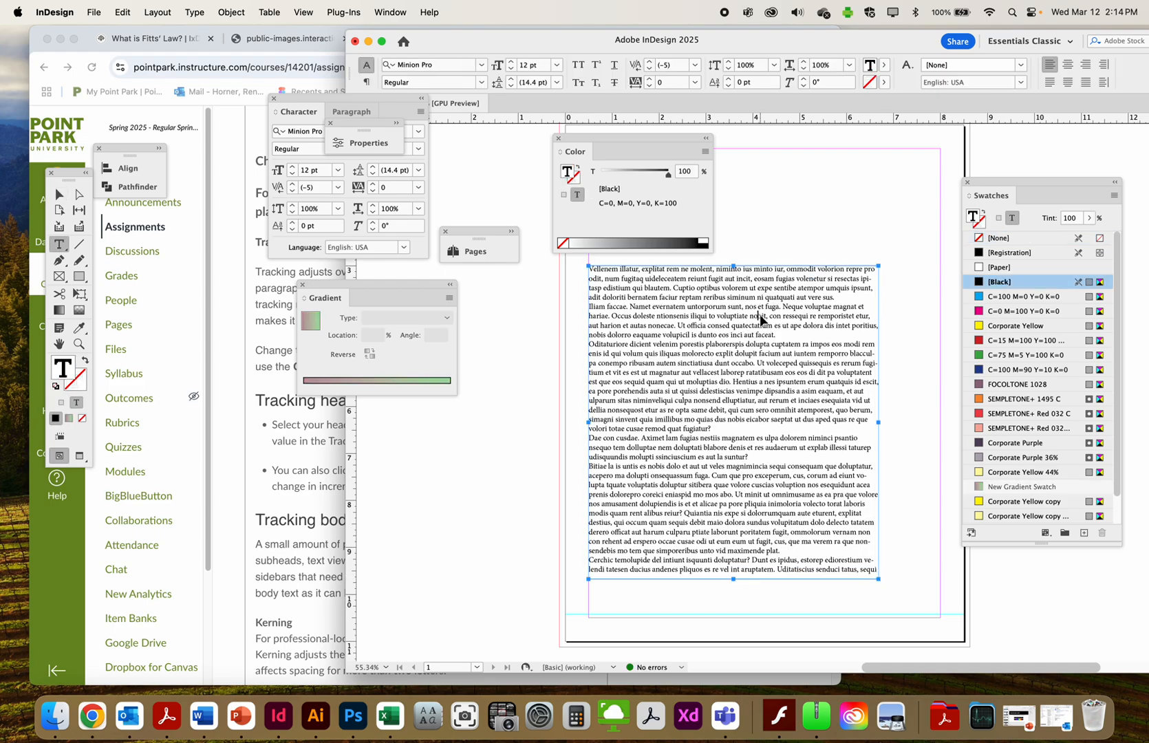
key("super+a")
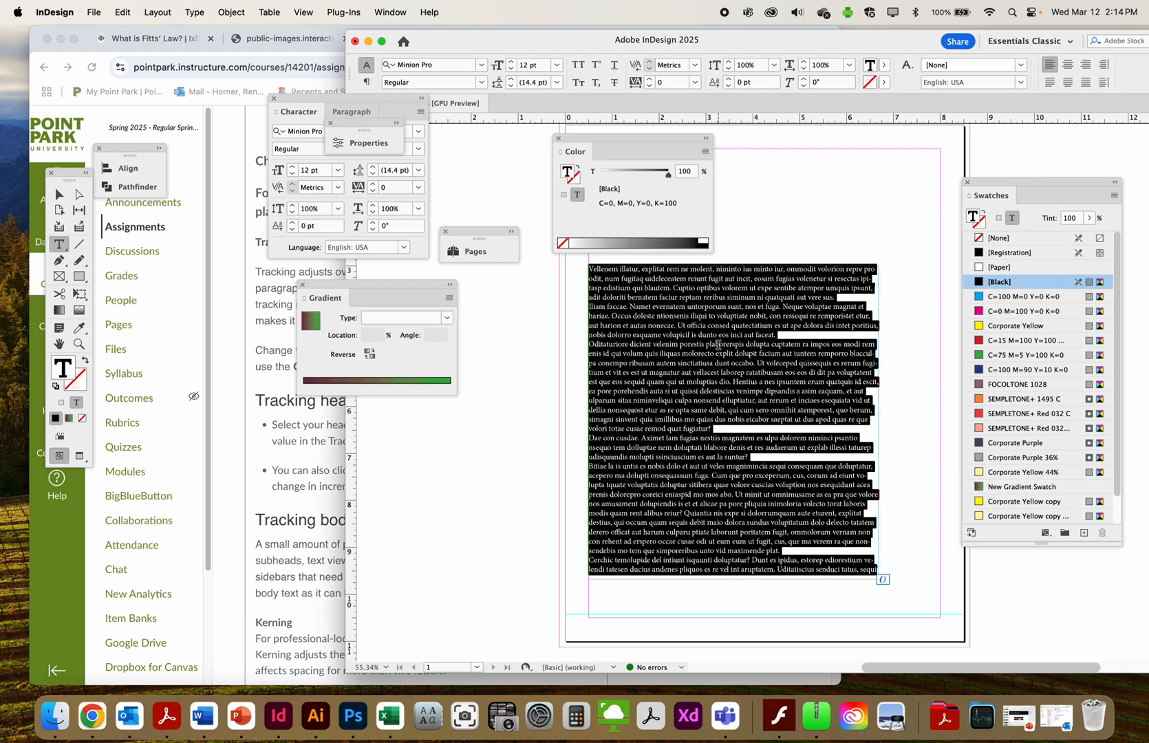
left_click(480, 68)
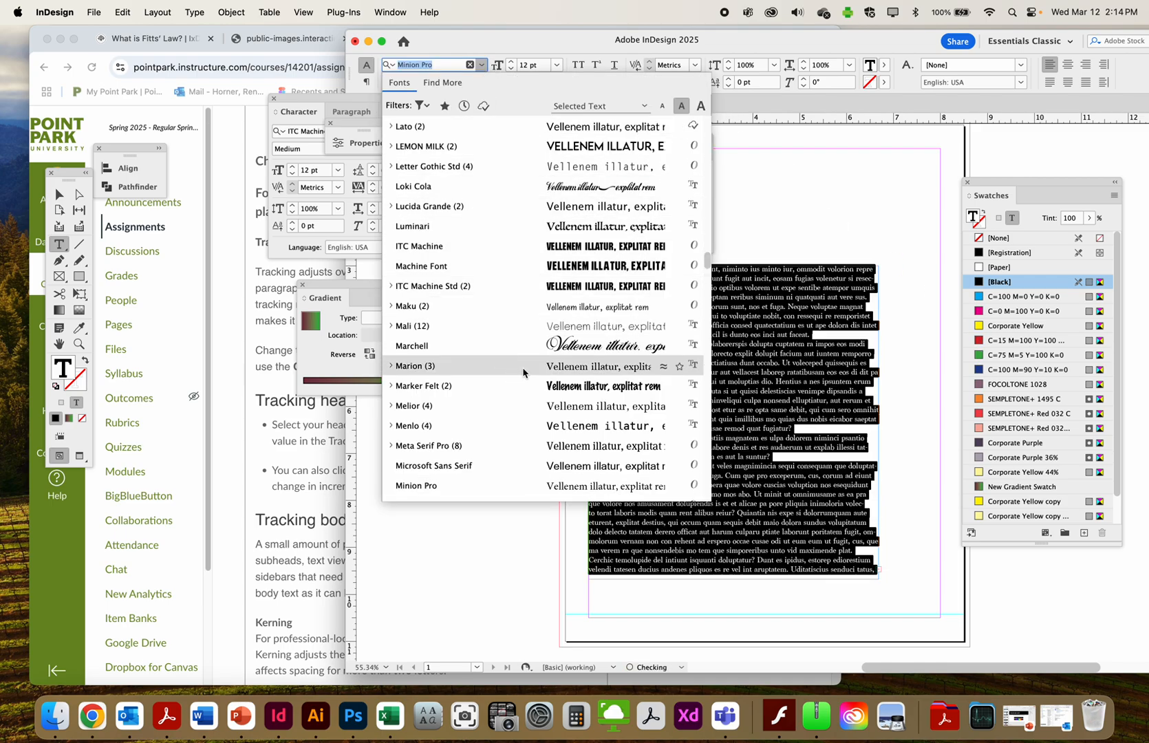
scroll(527, 375, "down", 1)
scroll(528, 374, "down", 15)
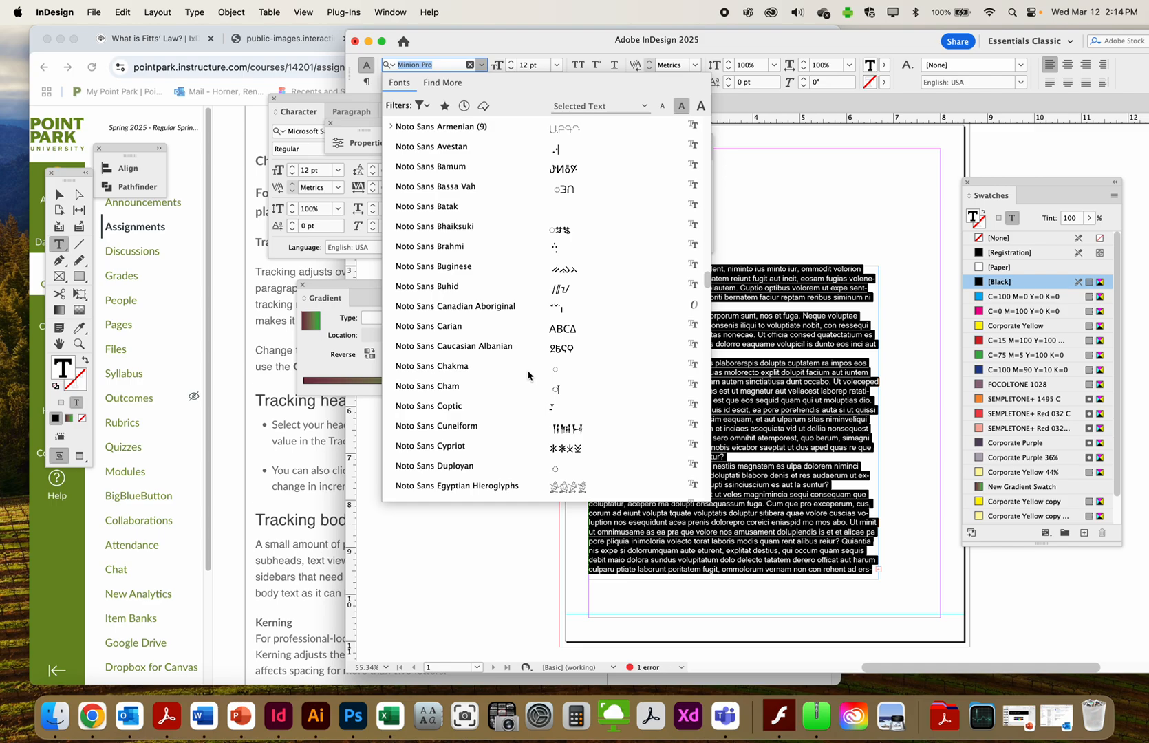
scroll(527, 375, "down", 20)
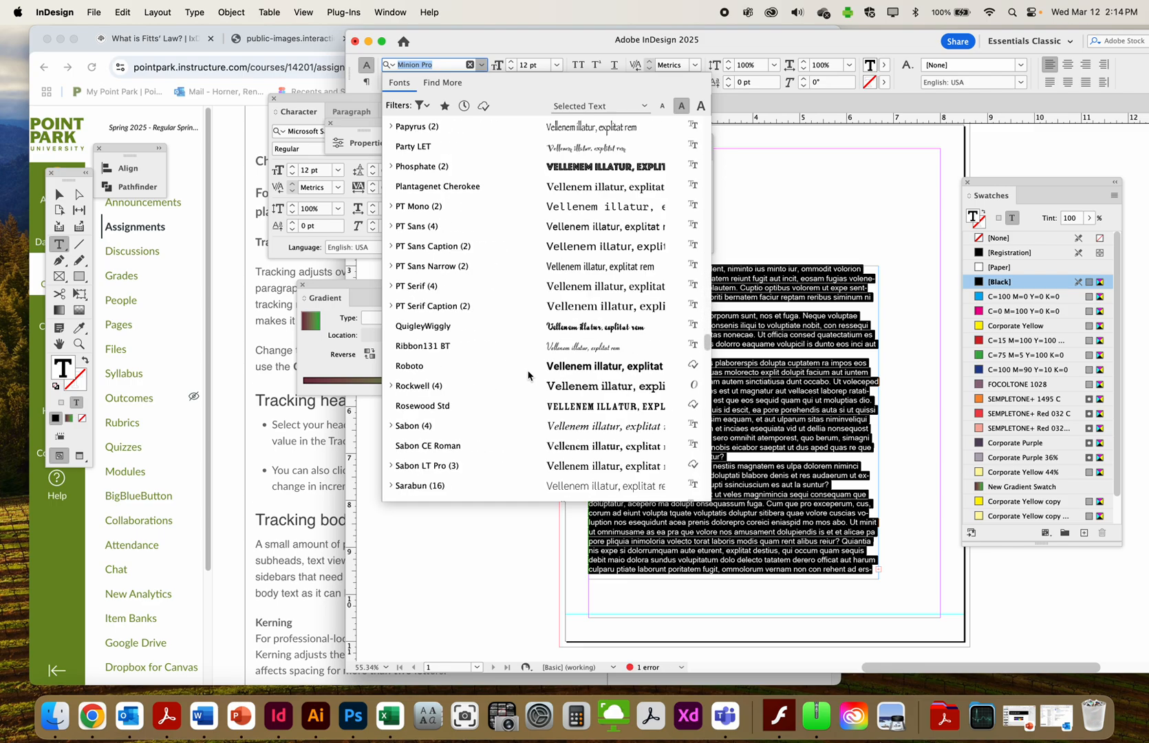
left_click(459, 426)
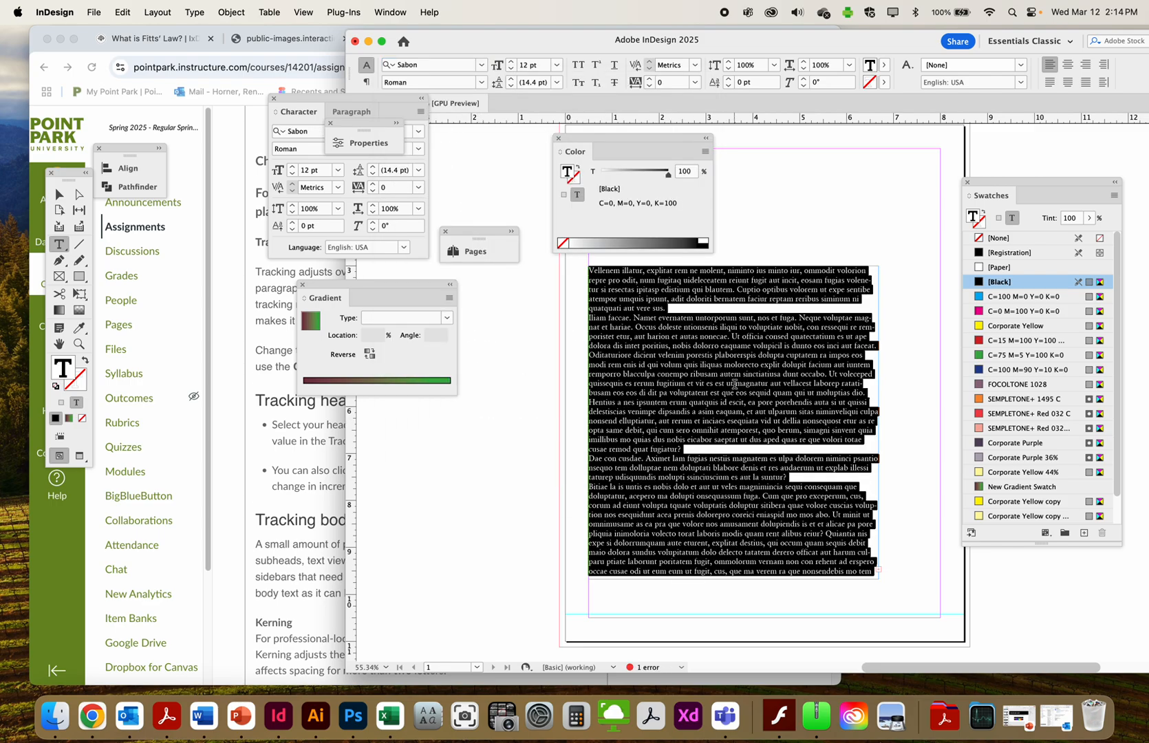
Step: Select nearly all of the placeholder text and reposition the InDesign window so the full page width is in view
left_click(703, 318)
left_click(679, 306)
left_click_drag(606, 273, 852, 573)
left_click_drag(844, 44, 728, 45)
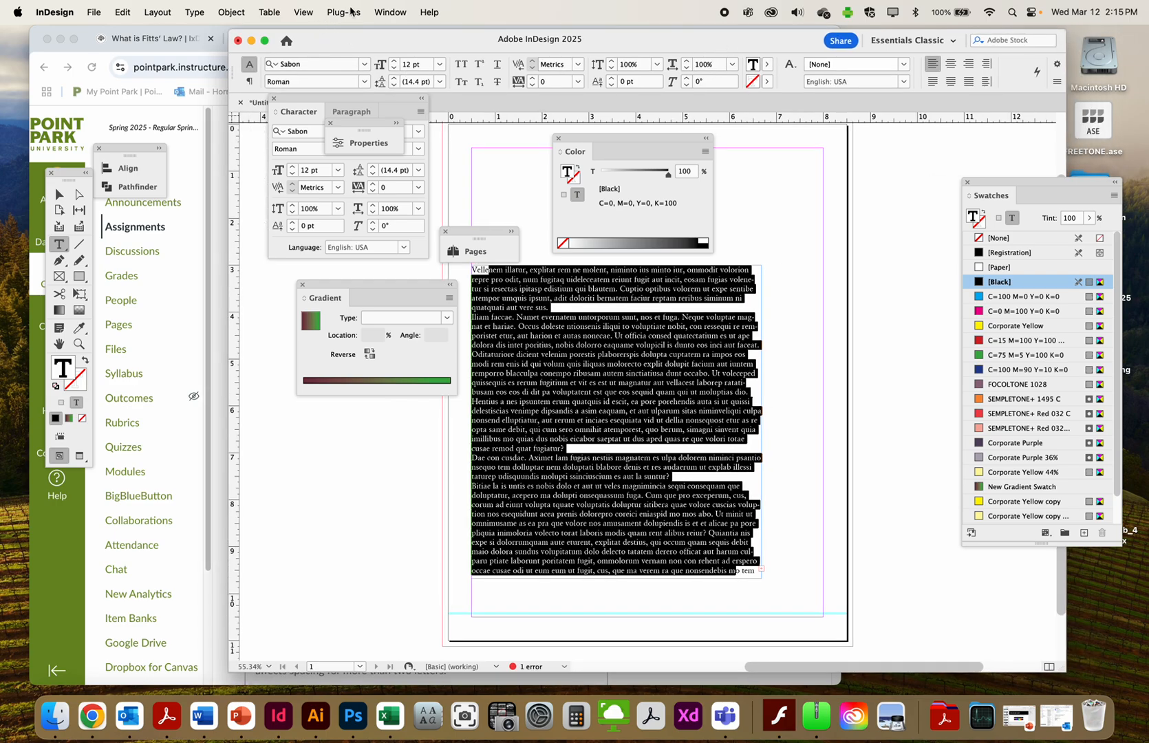
Step: Locate the Character formatting options and compare them with the Paragraph options, returning to Character
left_click(389, 11)
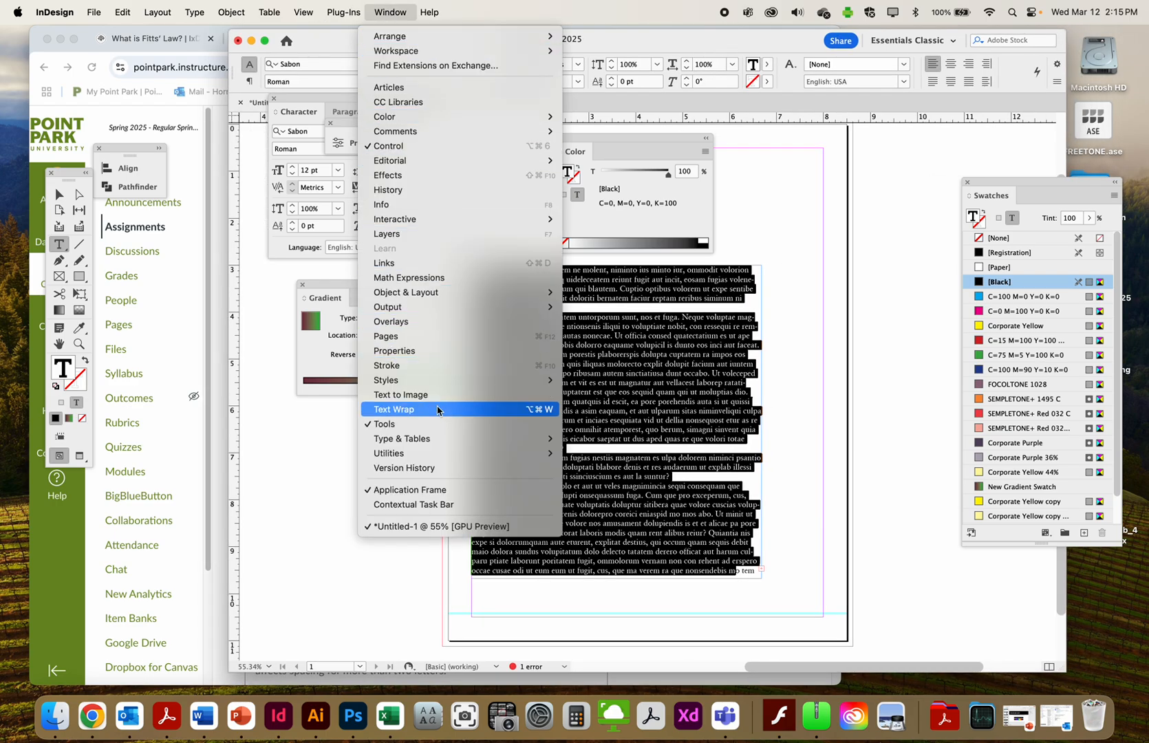
mouse_move(439, 444)
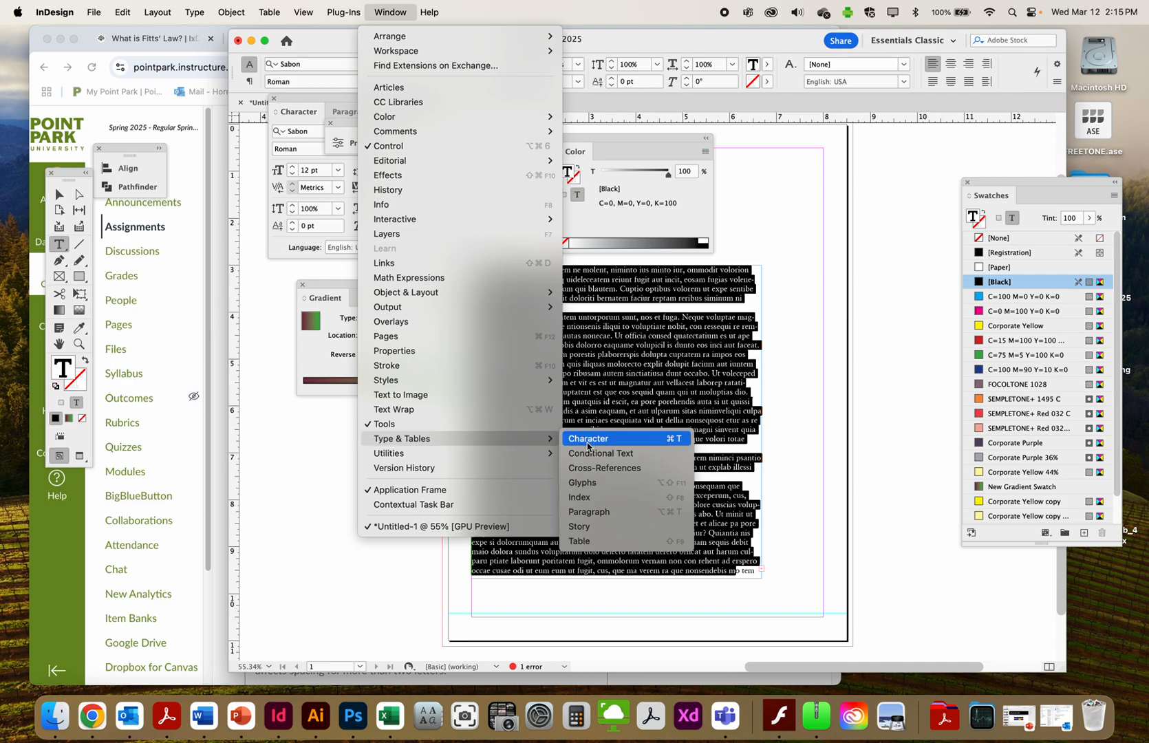
left_click(588, 438)
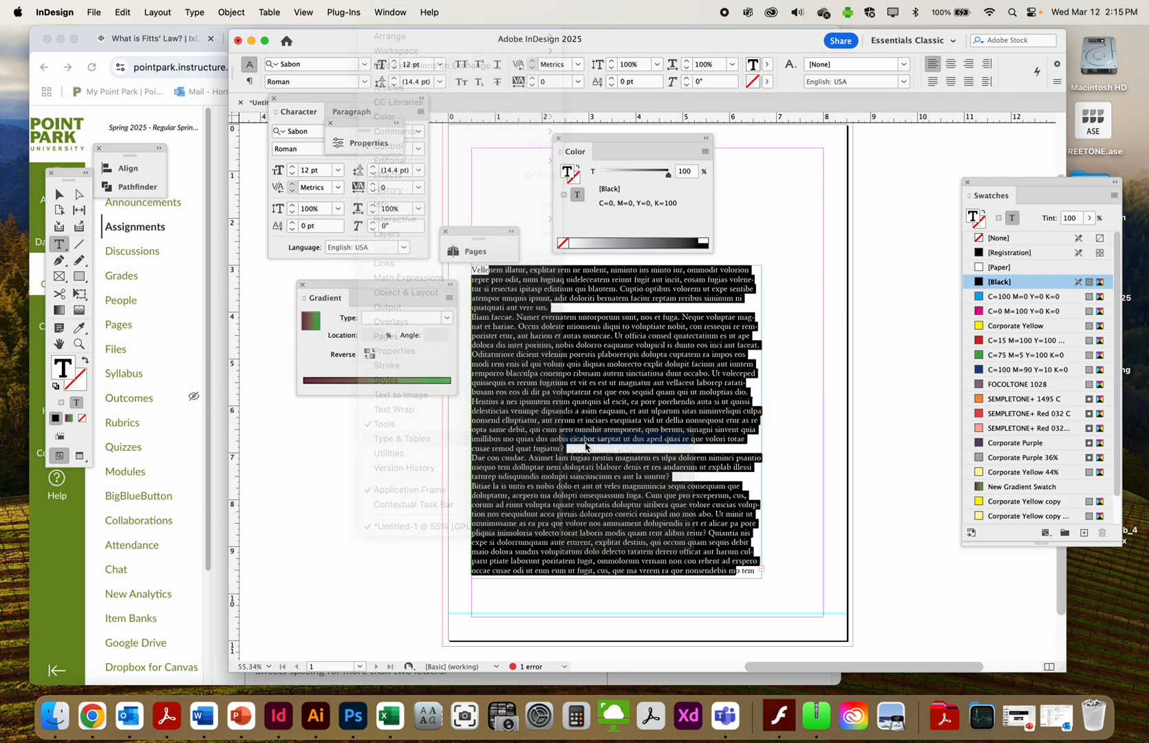
left_click(350, 111)
left_click(296, 111)
left_click(342, 114)
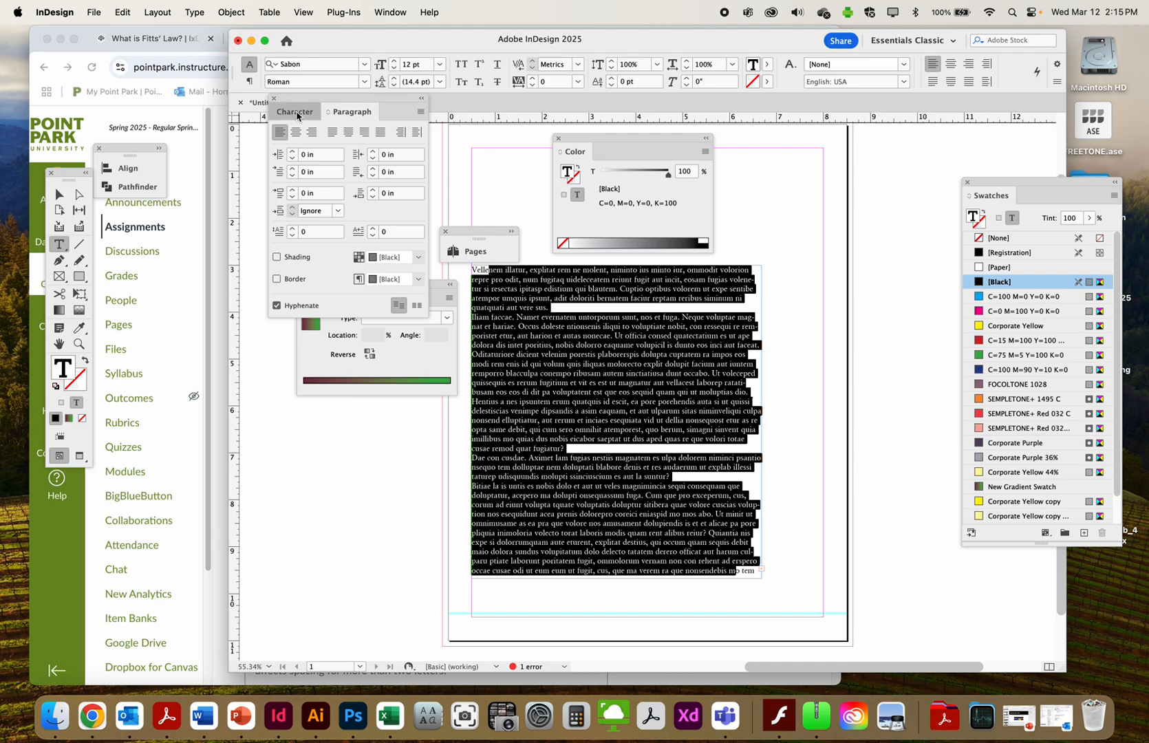
left_click(292, 112)
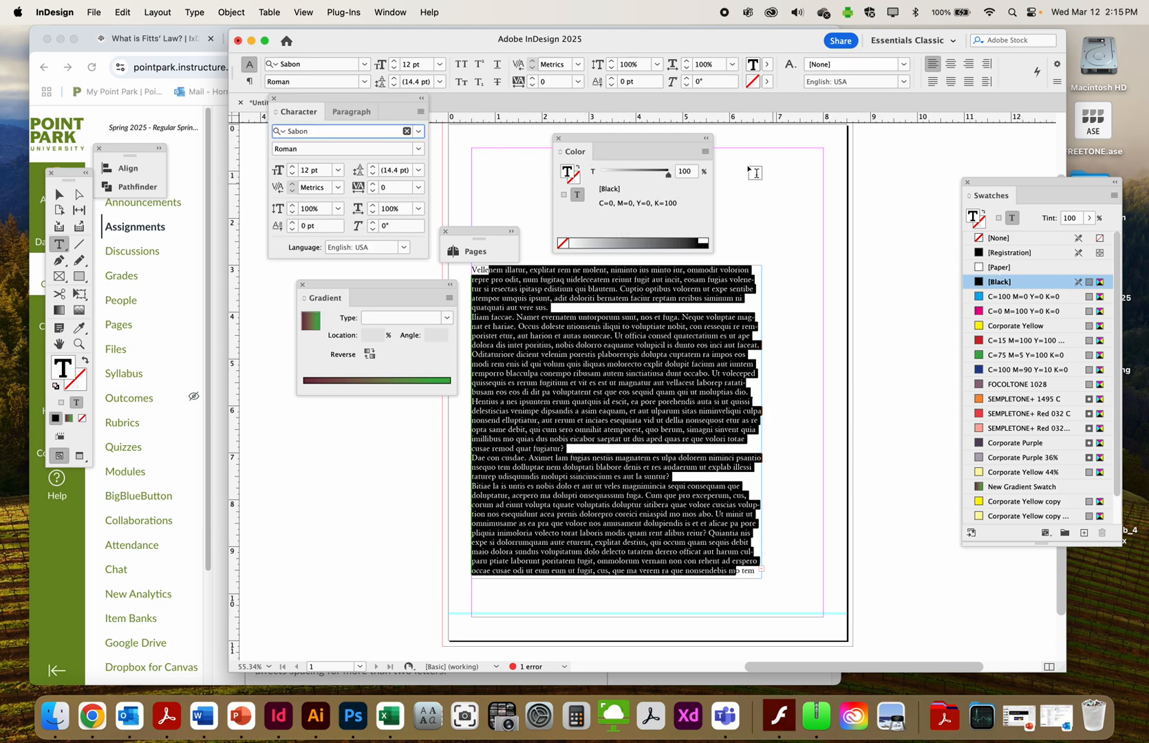
Step: Group the Color panel with Swatches, and demonstrate switching between grouped panels, ending on Swatches and Character
left_click_drag(627, 141, 1062, 206)
left_click(995, 197)
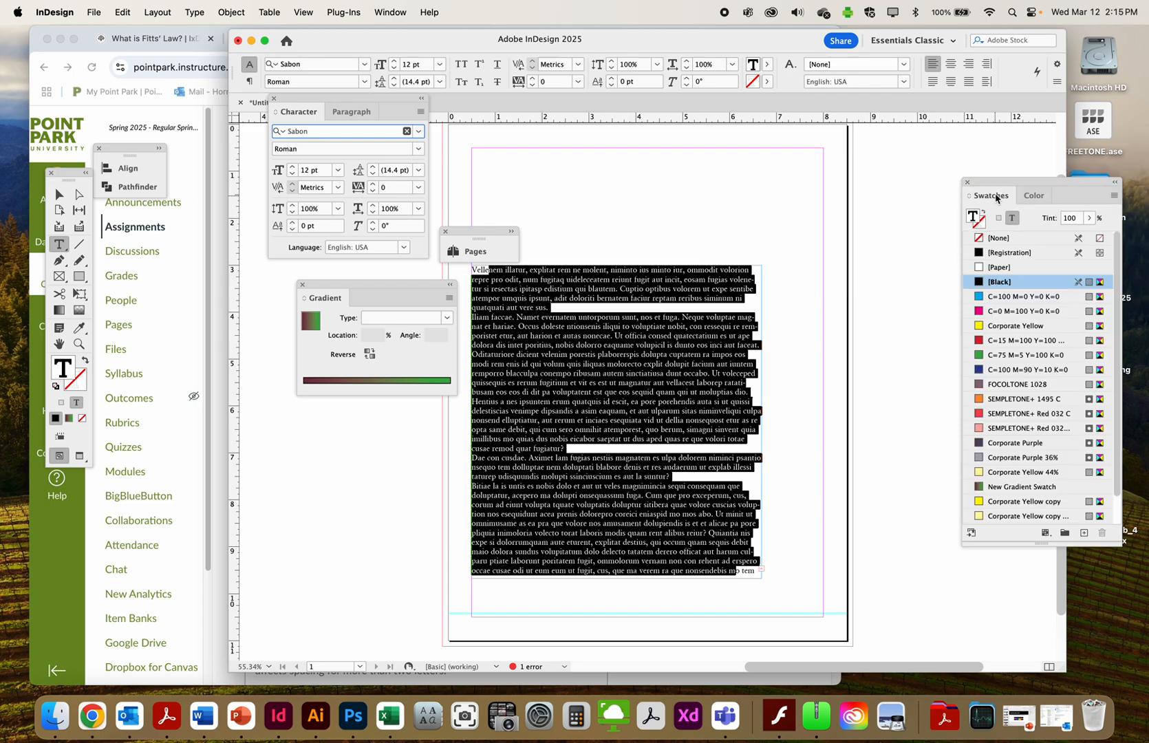
left_click(1035, 197)
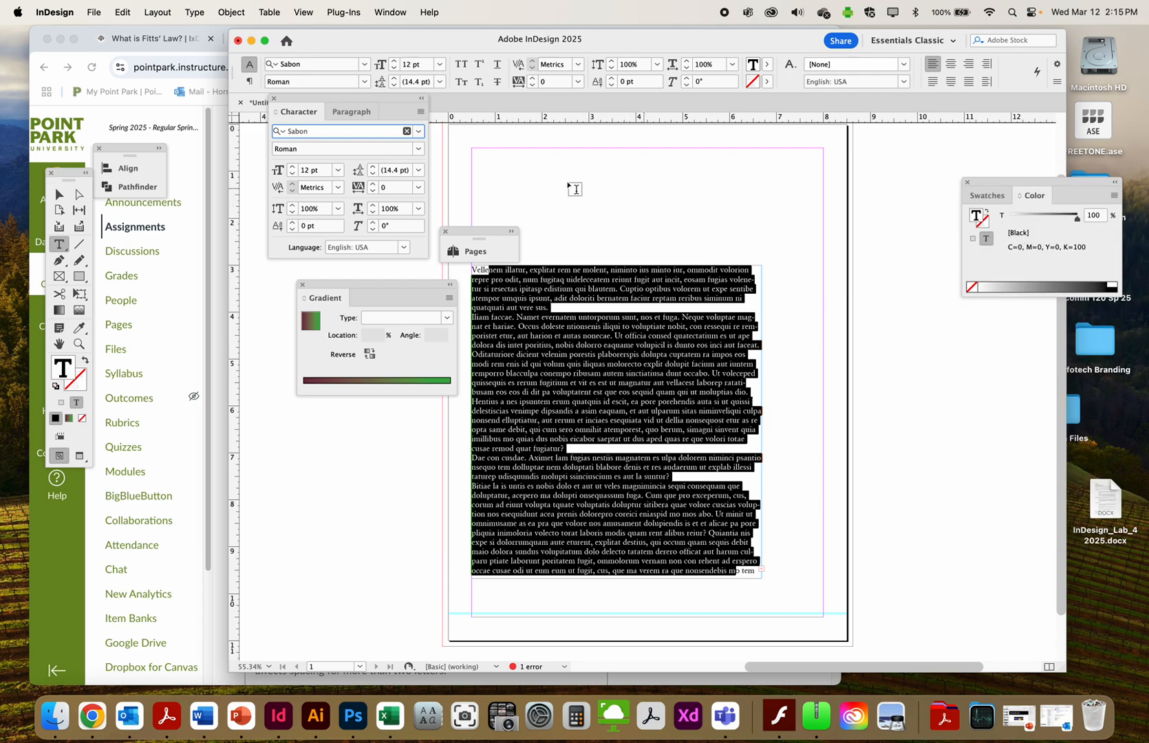
left_click(992, 196)
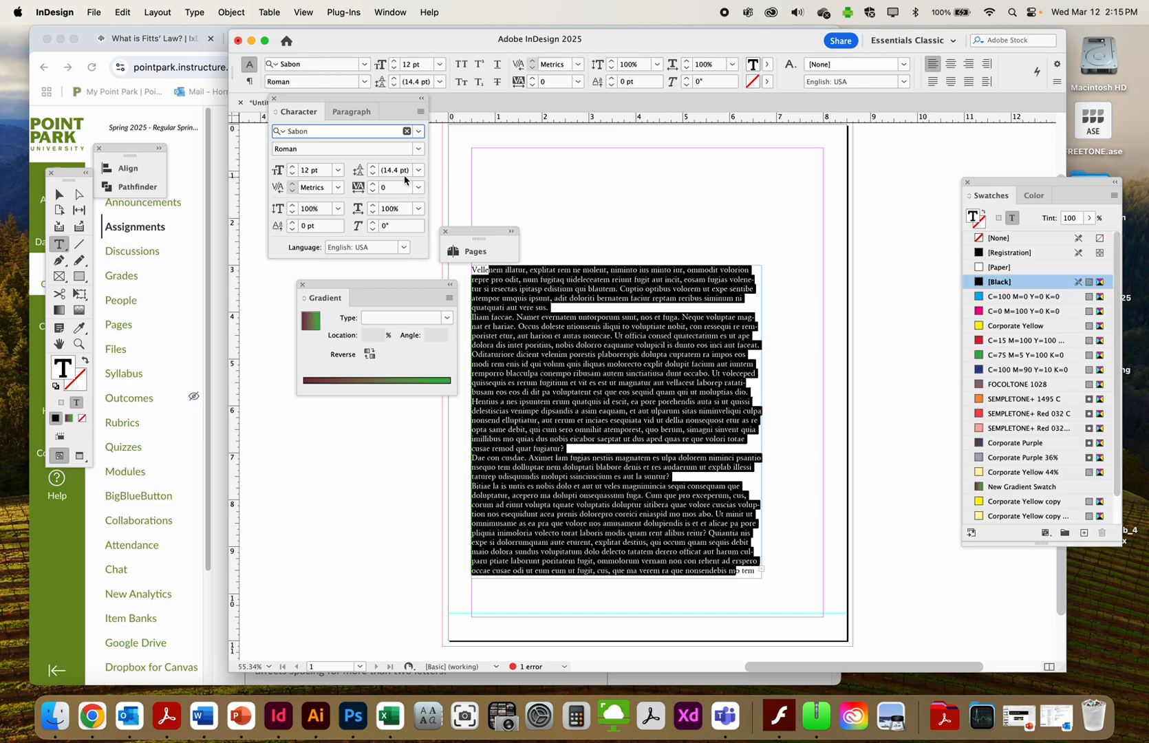
left_click(351, 119)
left_click(293, 113)
Step: Try inserting paragraph breaks within and before the second paragraph of placeholder text, removing each one
left_click(539, 296)
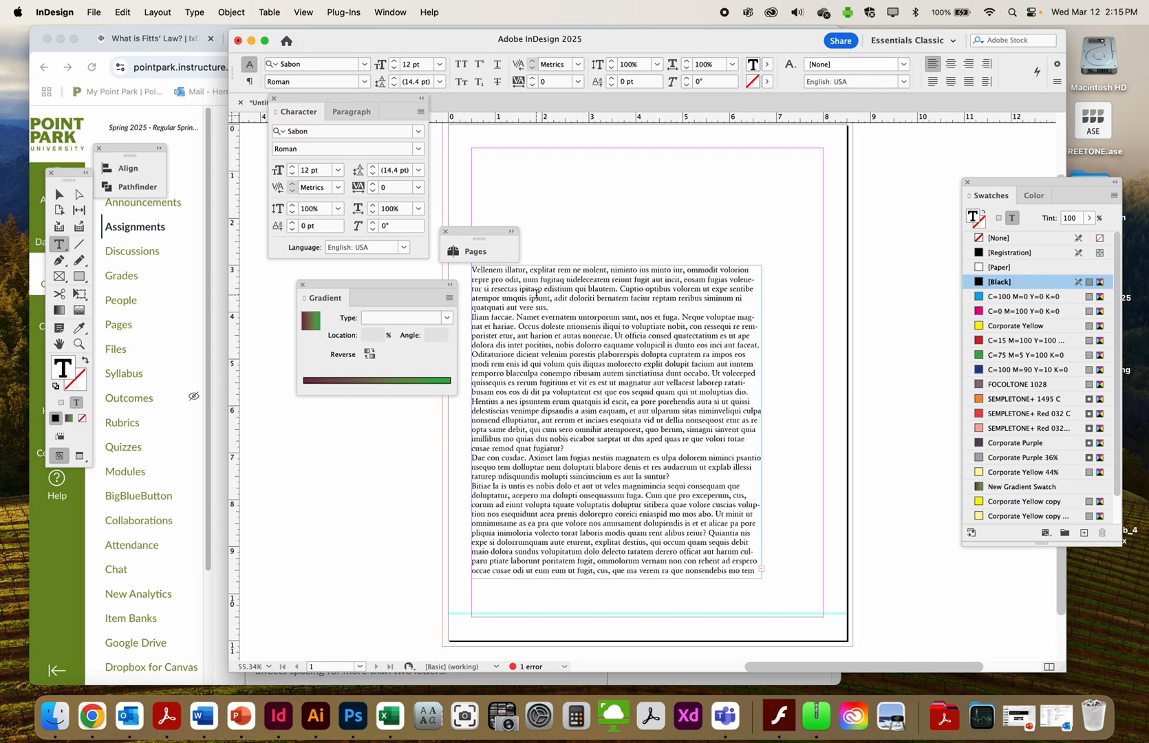
key("super+a")
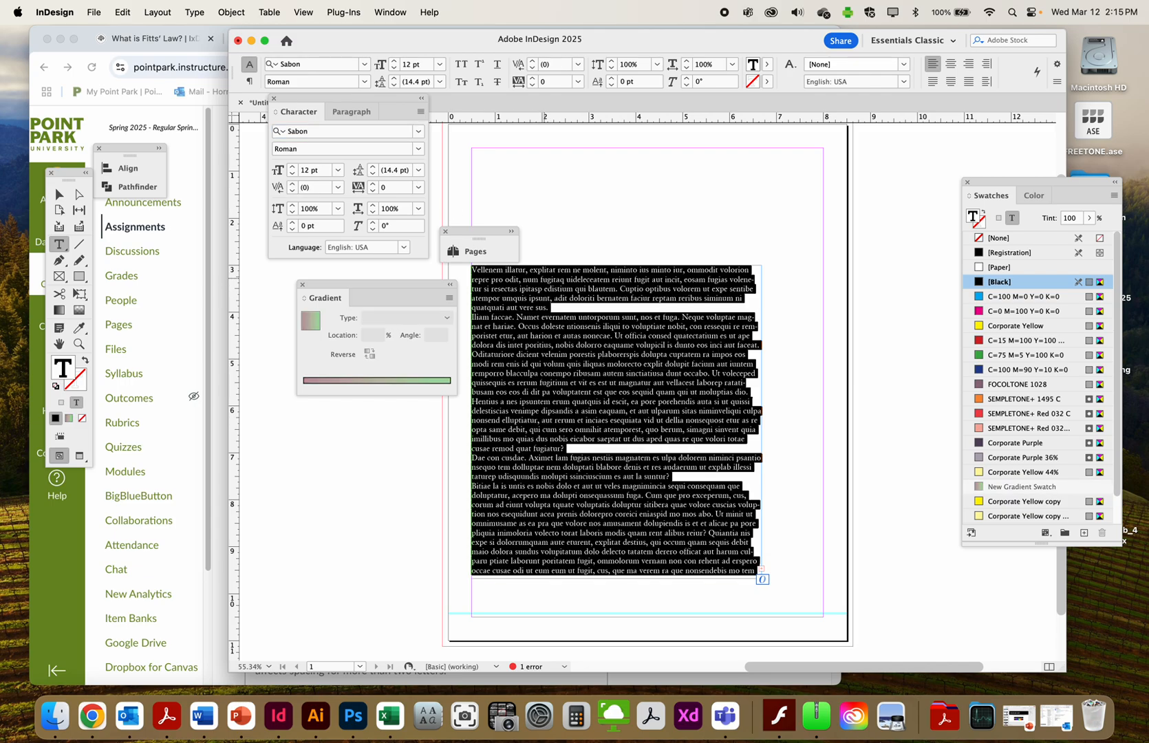
left_click(571, 313)
key("Return")
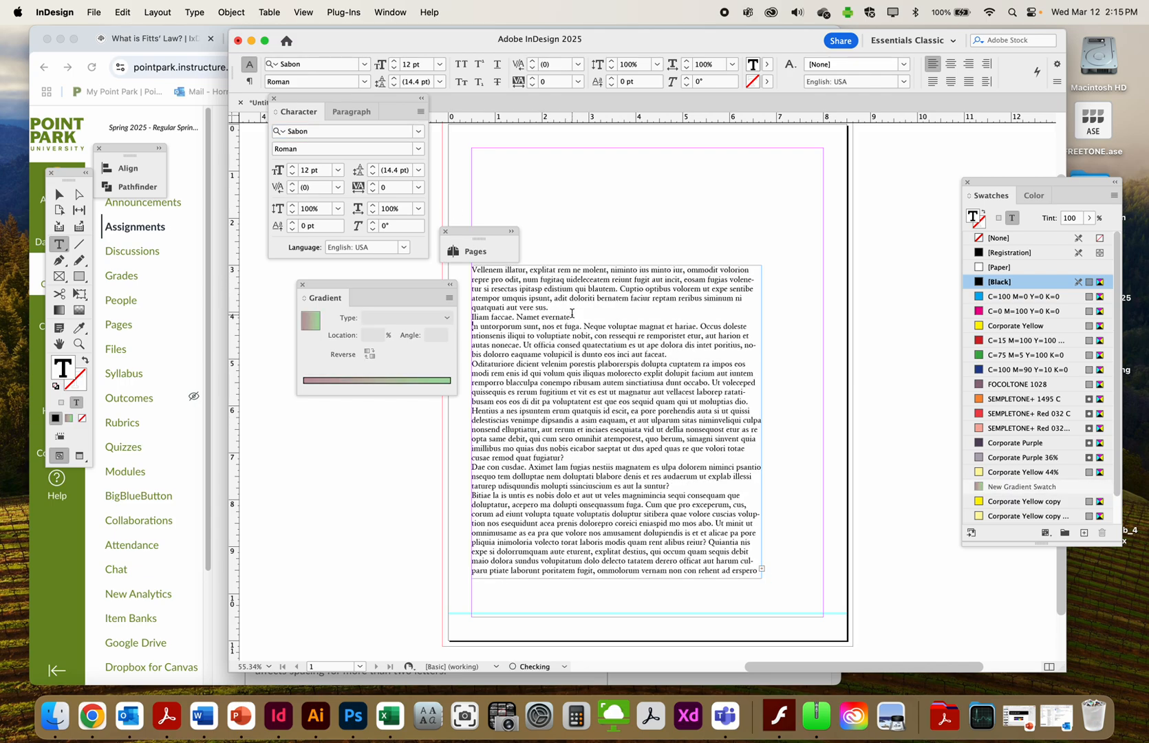
key("BackSpace")
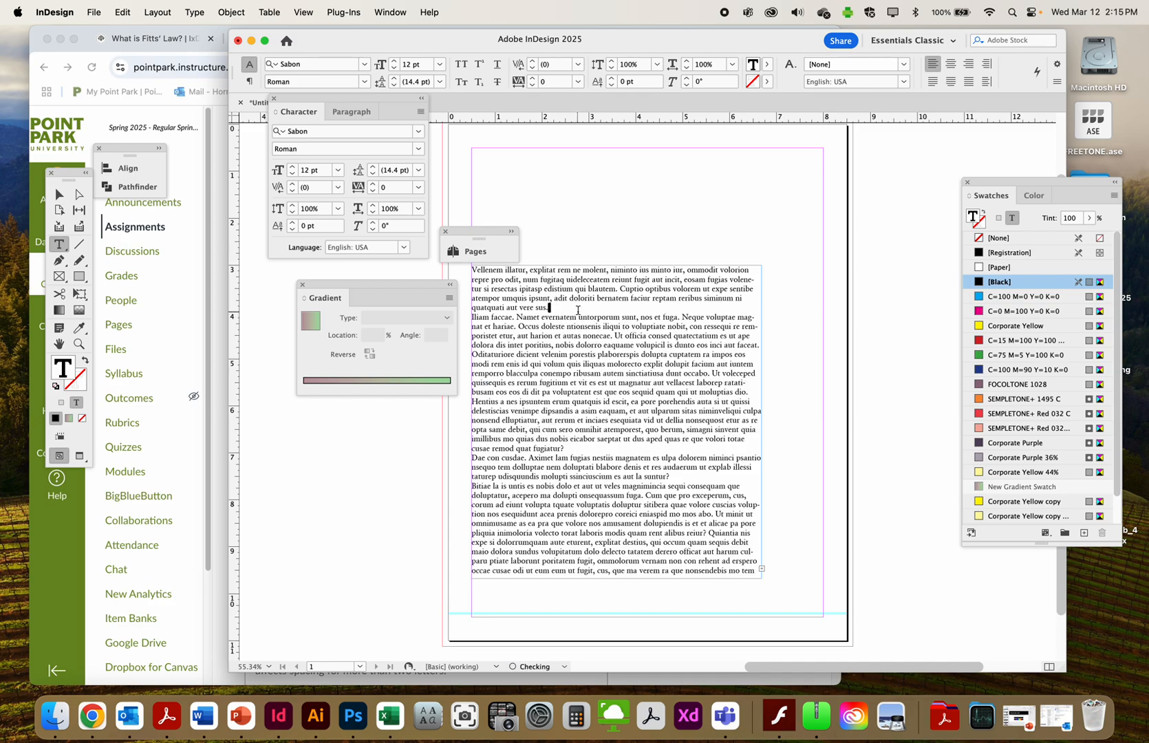
key("Return")
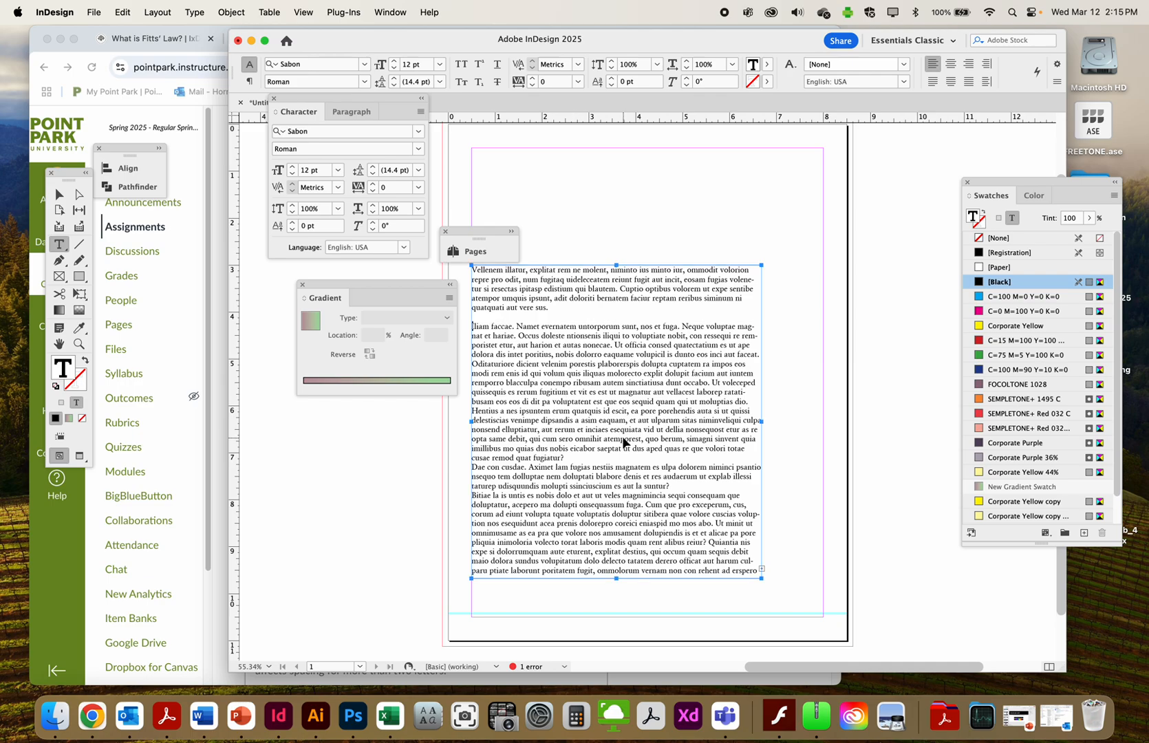
key("BackSpace")
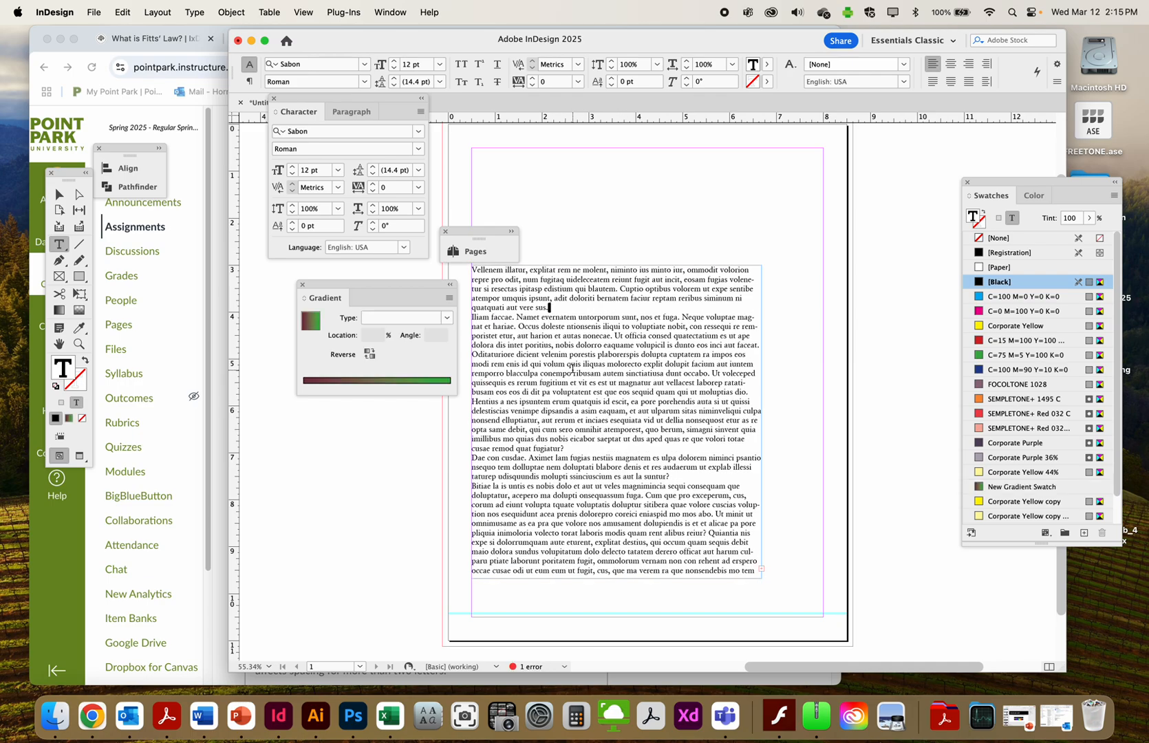
key("super+a")
left_click(116, 7)
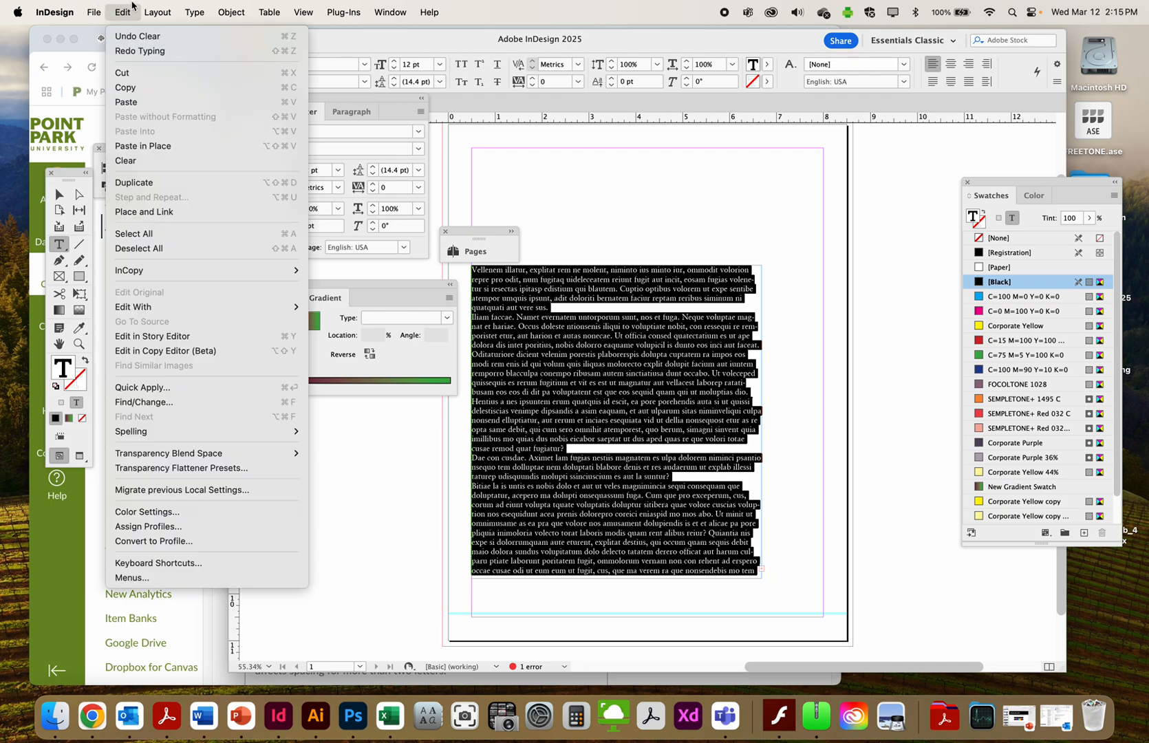
left_click(194, 12)
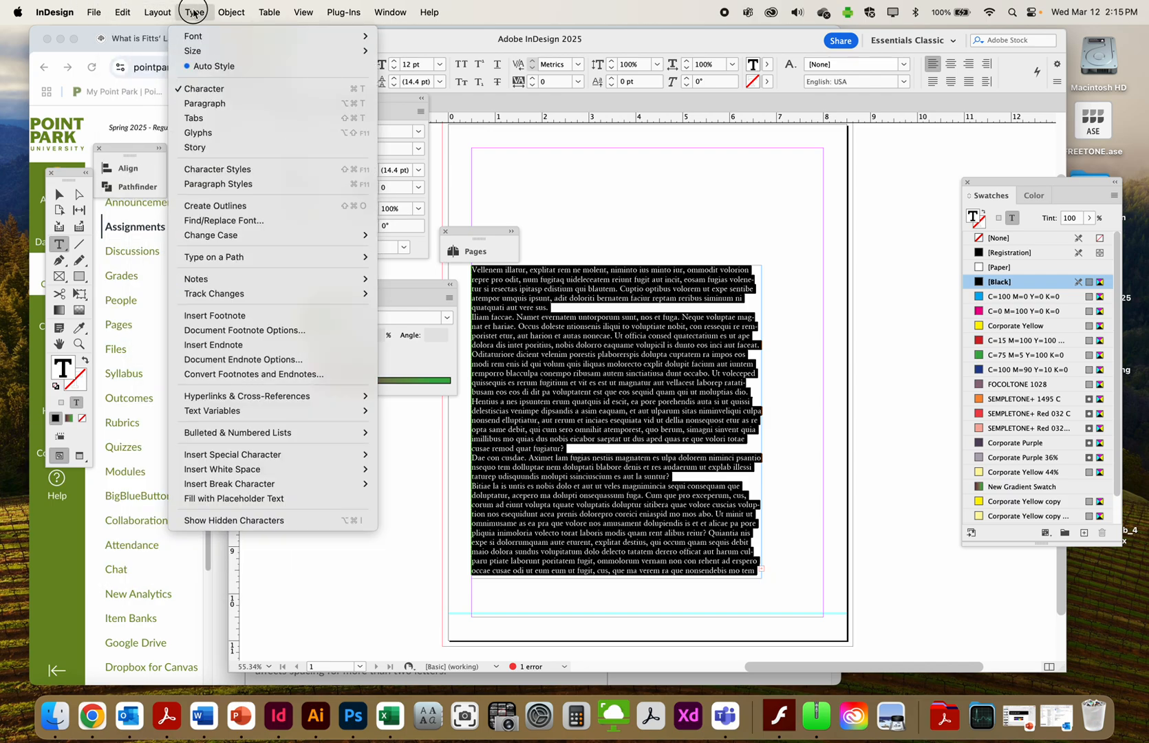
left_click(584, 325)
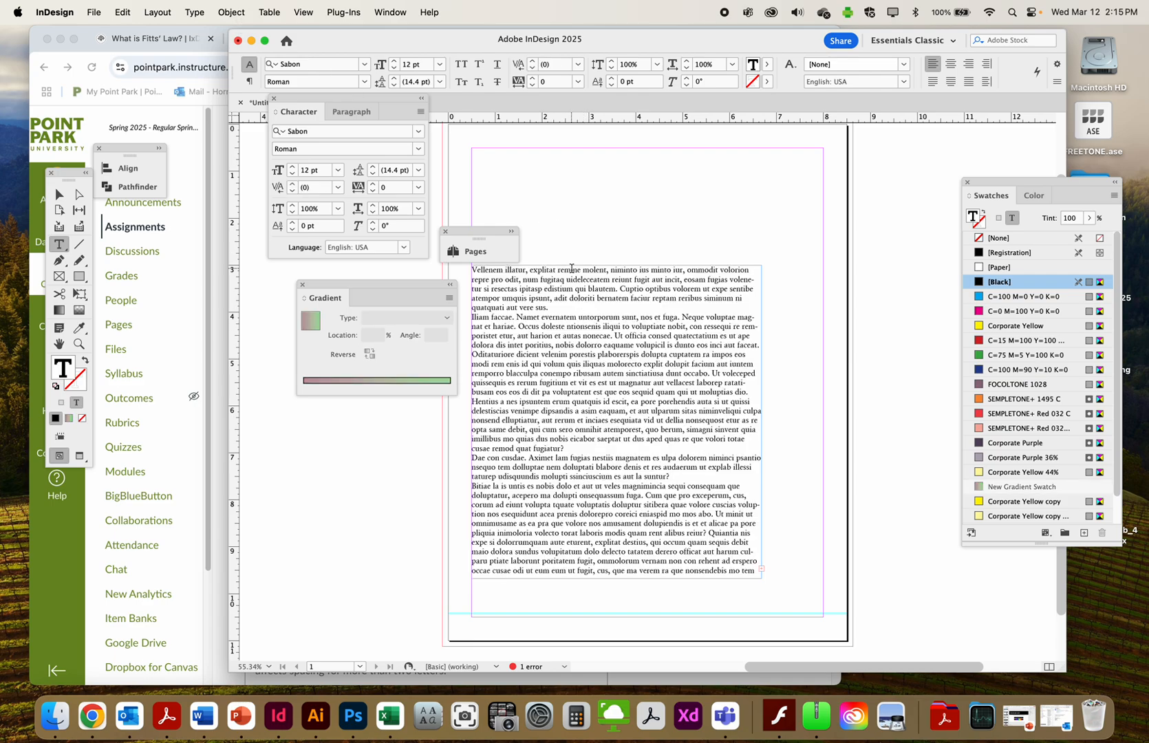
Step: Select all the text in the frame and increase its font size to 13 pt
left_click_drag(474, 271, 531, 347)
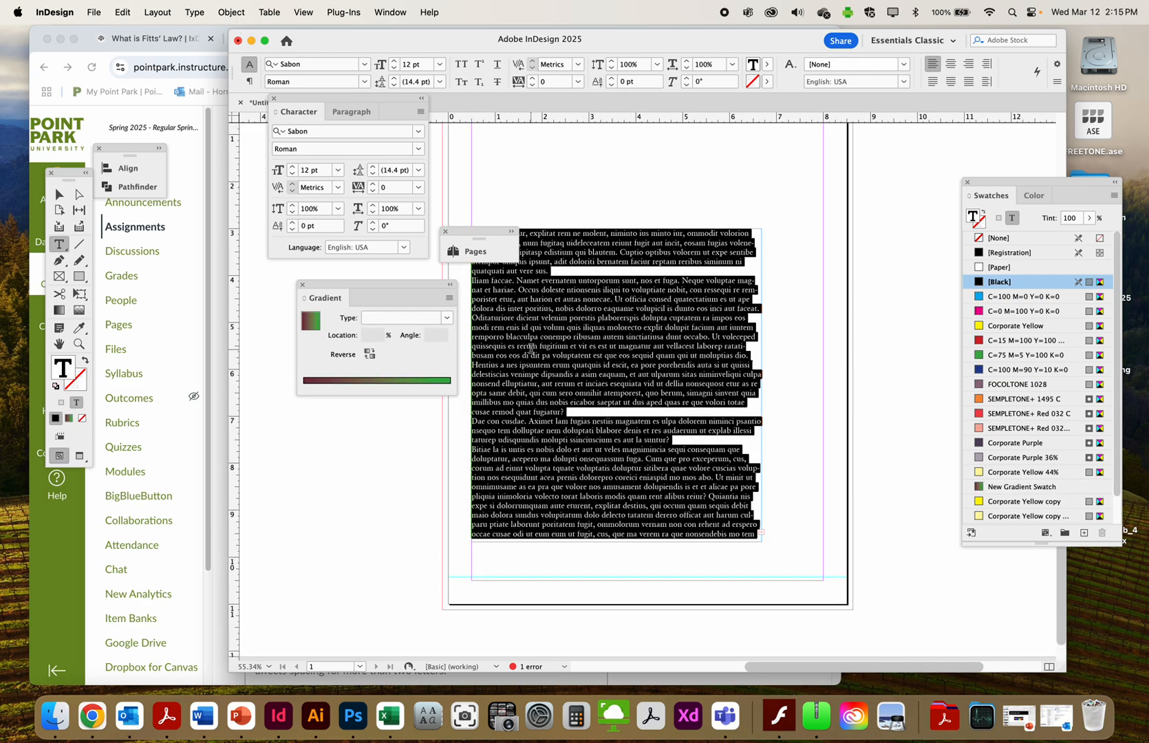
scroll(531, 347, "up", 4)
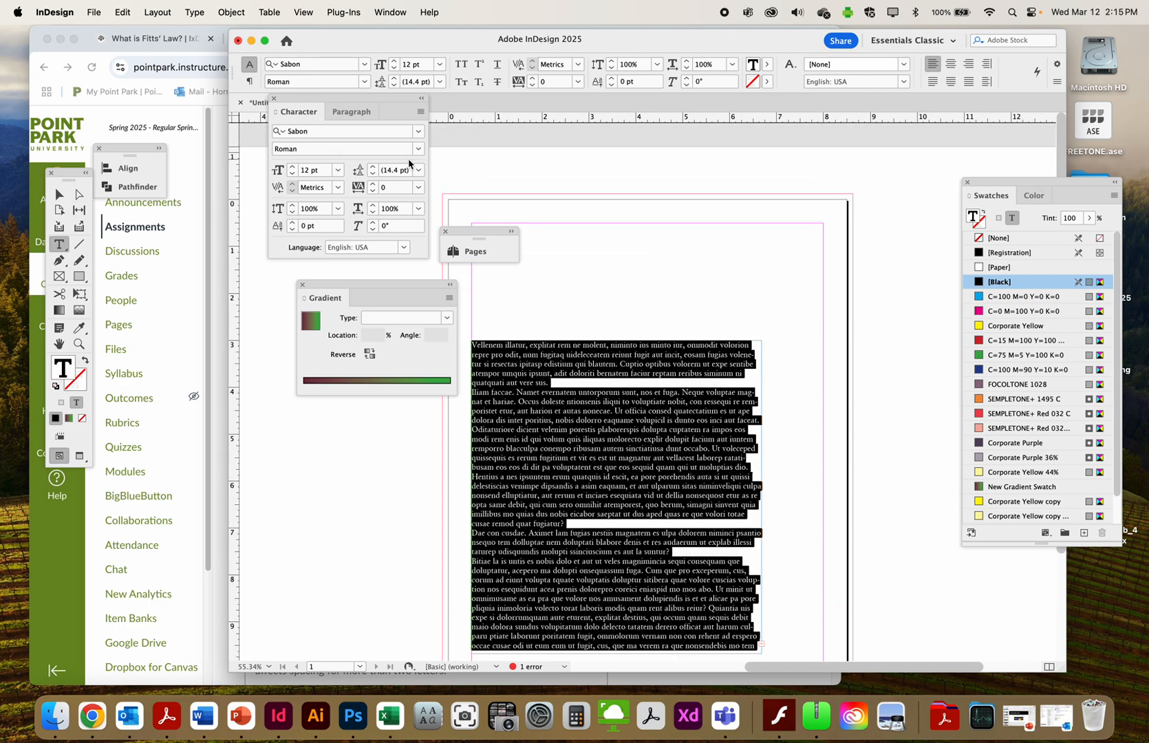
left_click(293, 167)
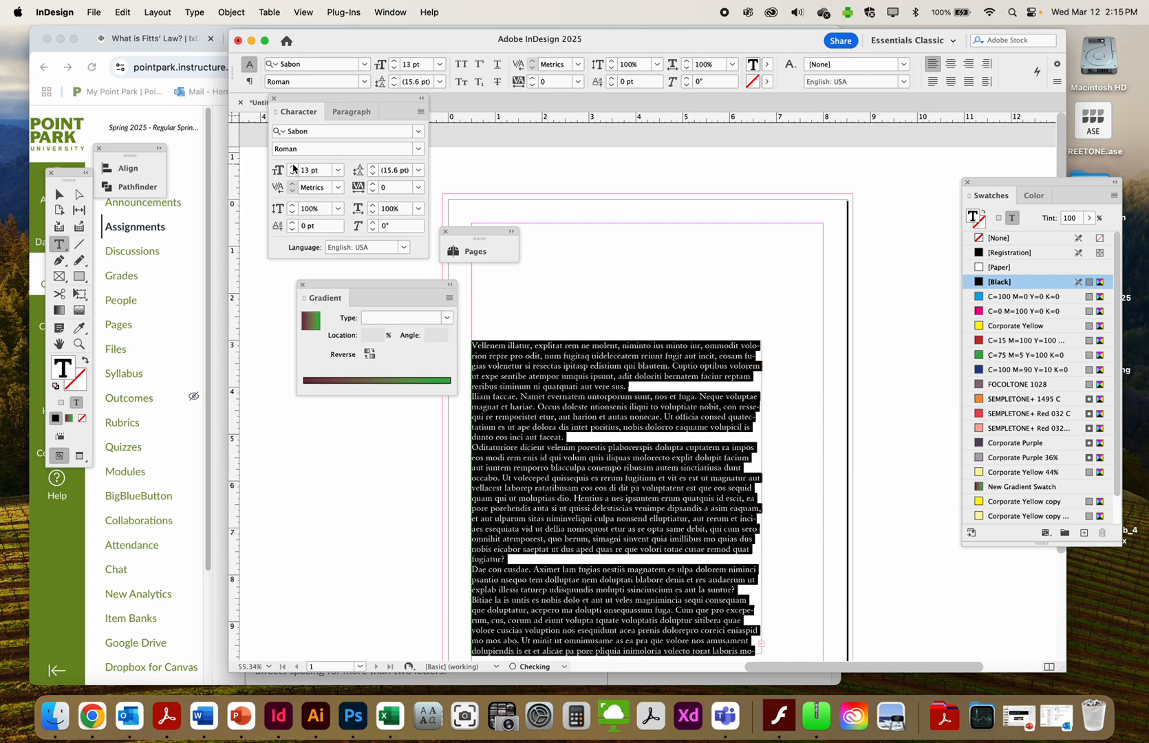
Step: Increase the selected text's leading to 24 pt and its tracking to 20
left_click(373, 167)
left_click(372, 167)
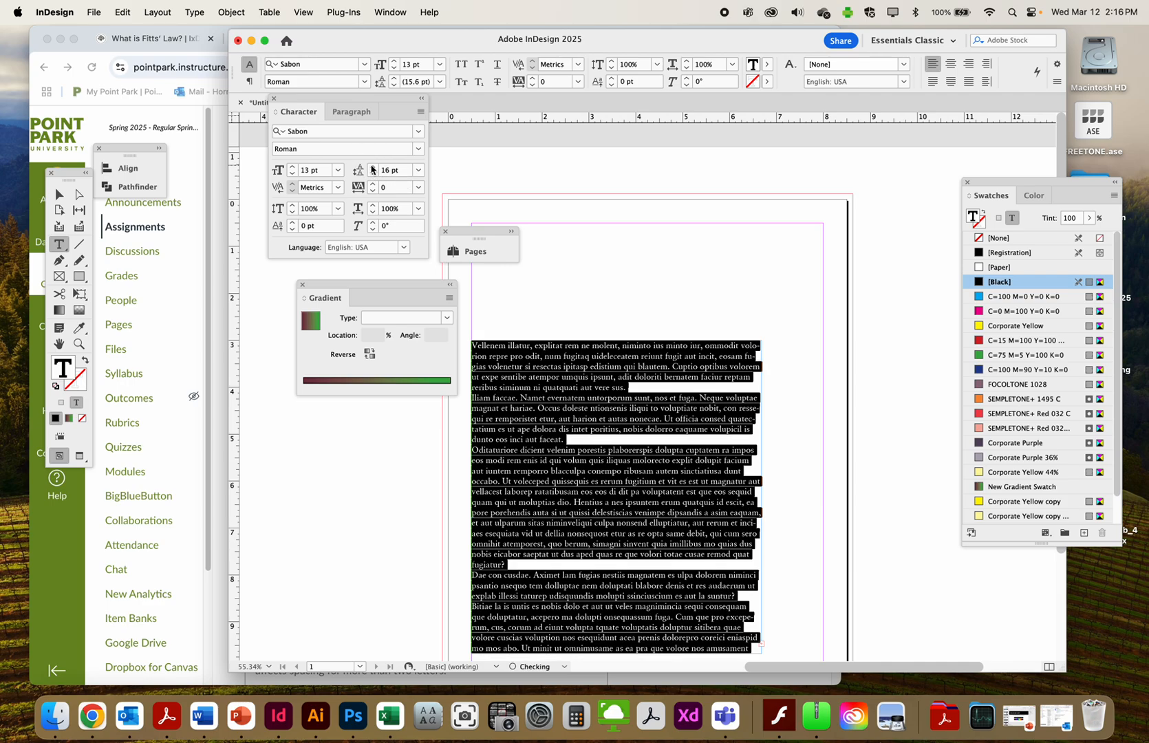
left_click(372, 167)
left_click(372, 167)
left_click(372, 168)
left_click(372, 167)
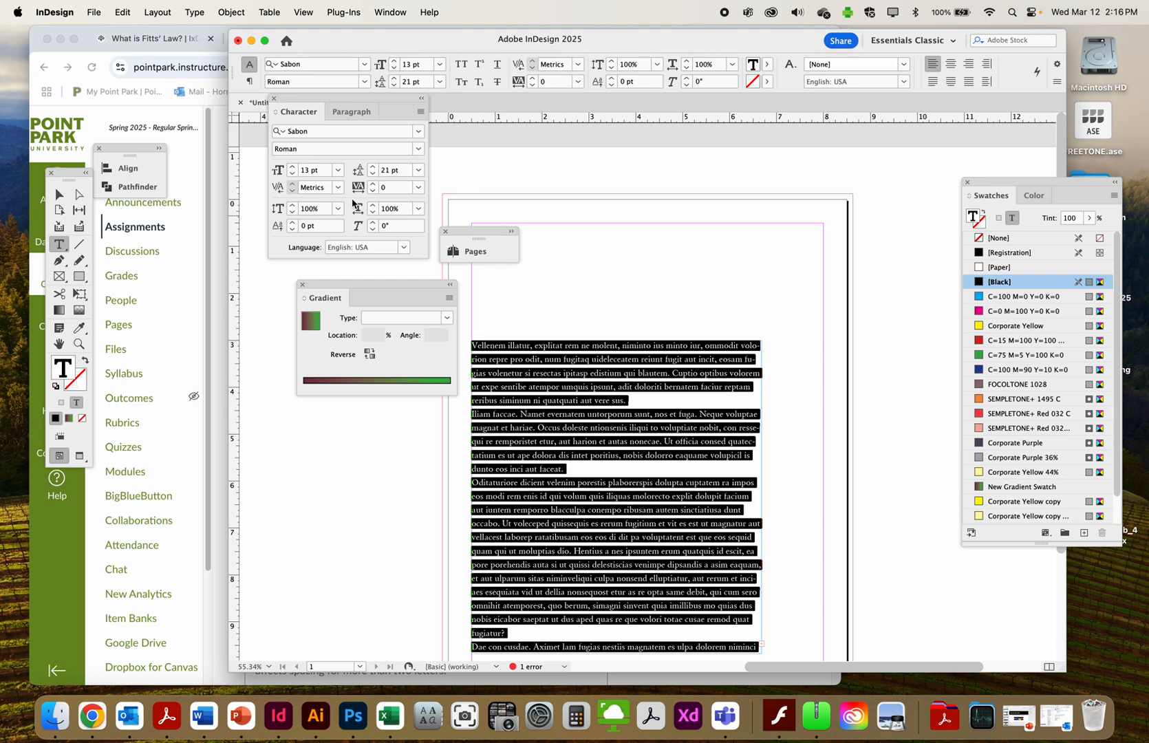
left_click(371, 167)
left_click(372, 167)
left_click(372, 167)
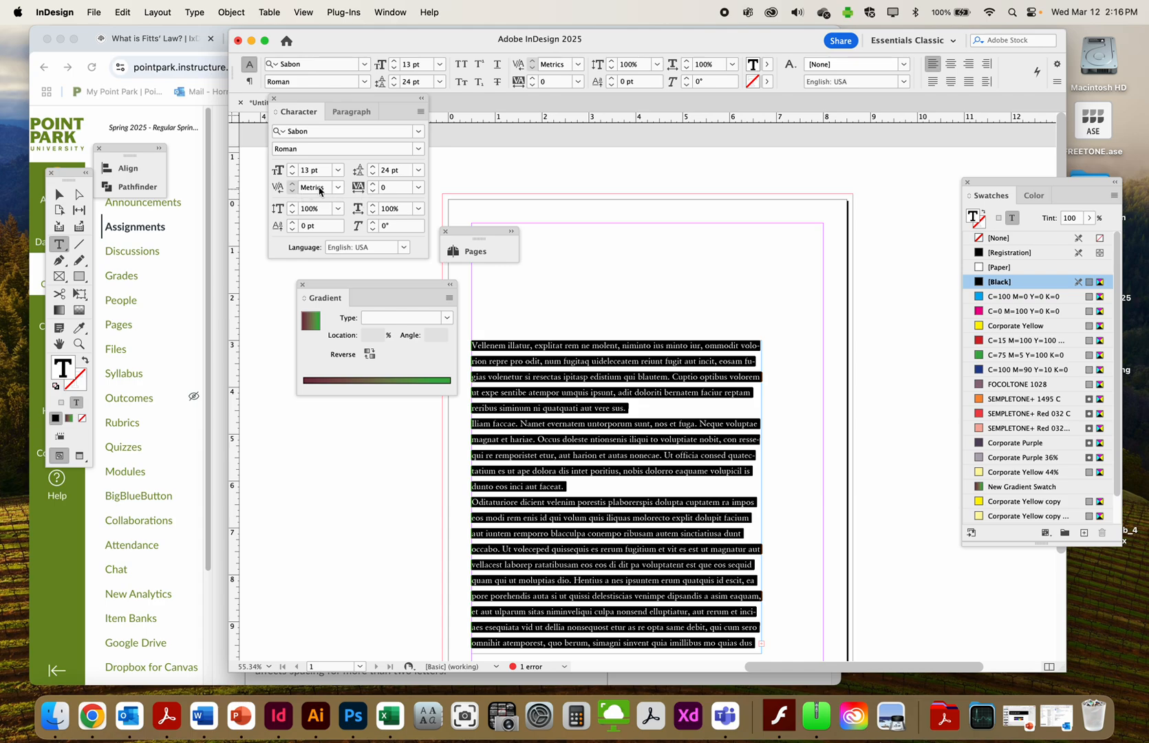
left_click(373, 184)
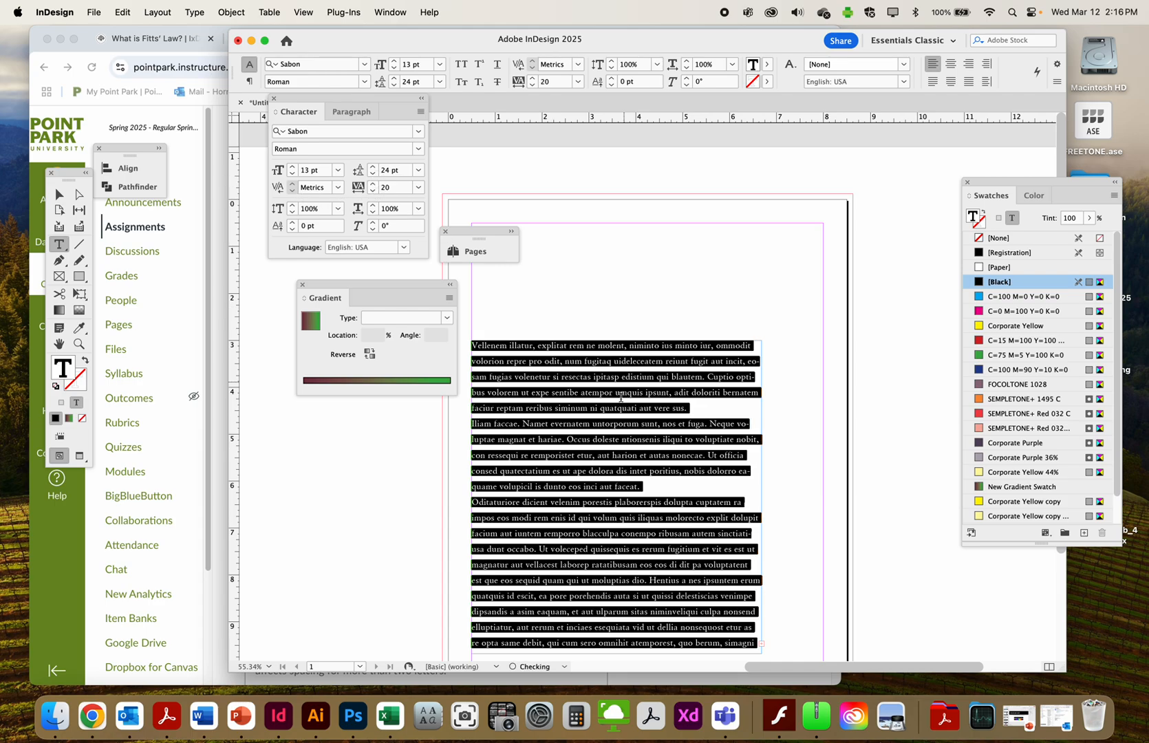
Step: Split "Vellenem illatur" onto its own line as a headline above the body text and select that line
left_click(610, 392)
left_click(535, 346)
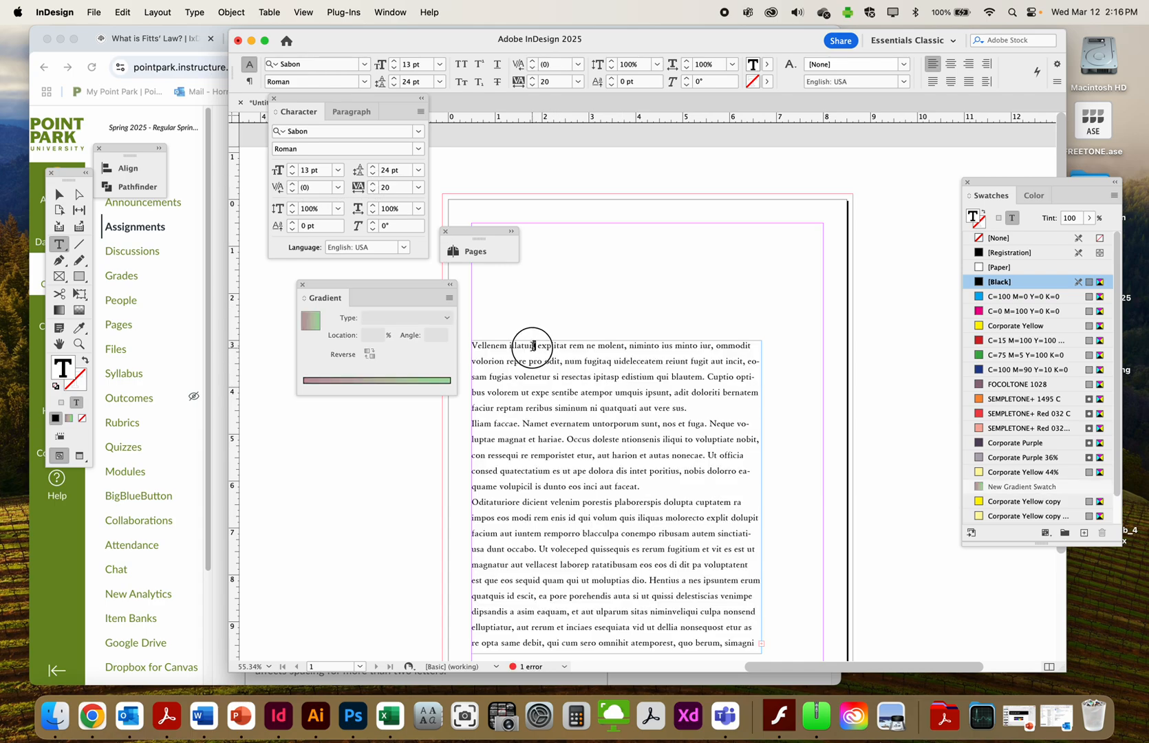
key("Return")
triple_click(539, 347)
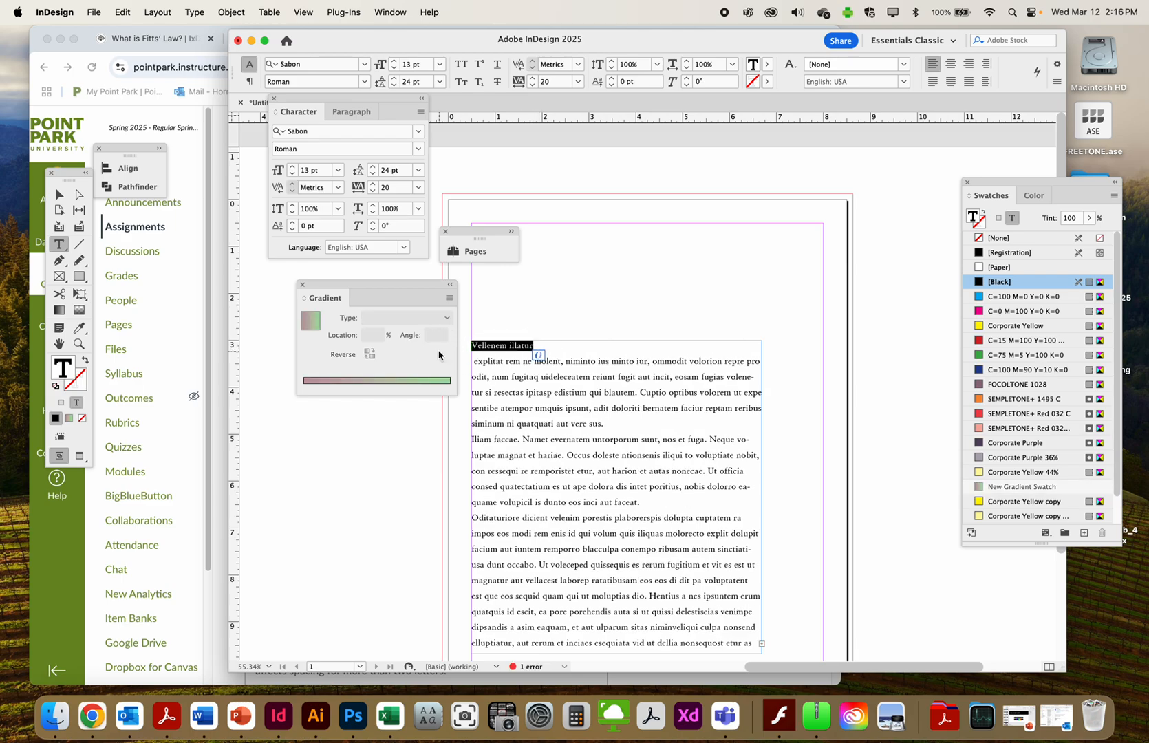
Step: Colour the selected headline with the red C=15 M=100 Y=100 swatch and set its font style to Bold
left_click(1026, 340)
scroll(1027, 336, "down", 1)
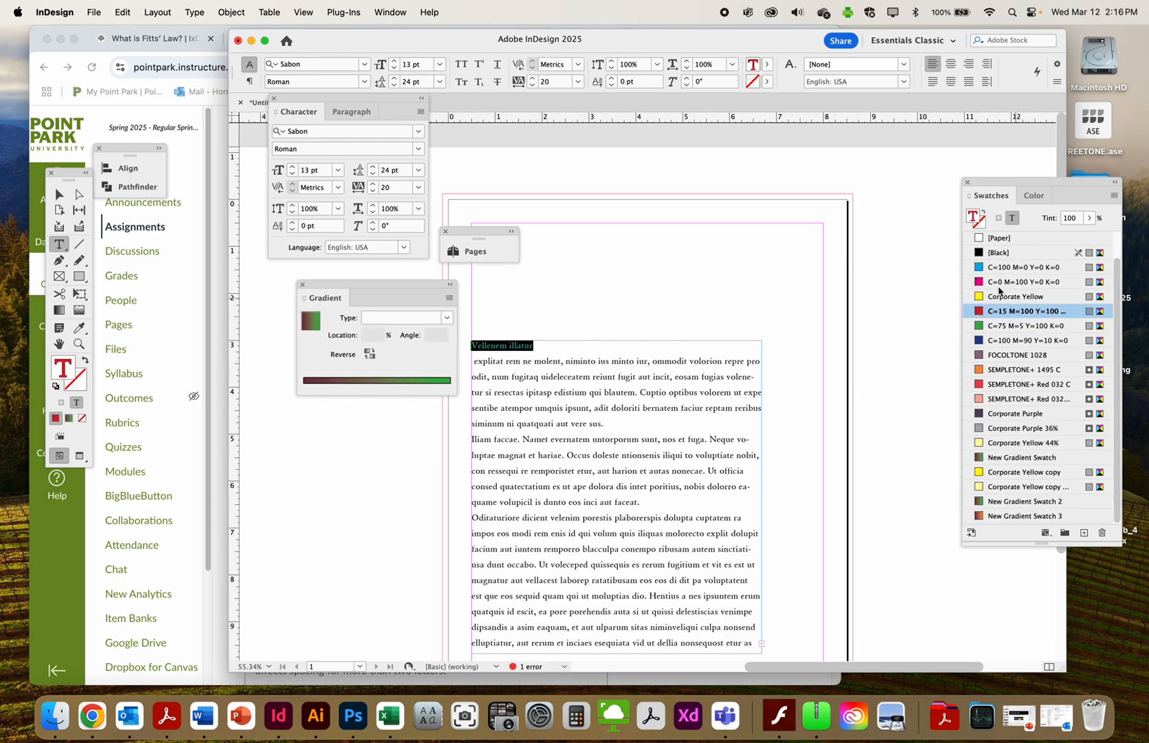
left_click(363, 81)
left_click(343, 122)
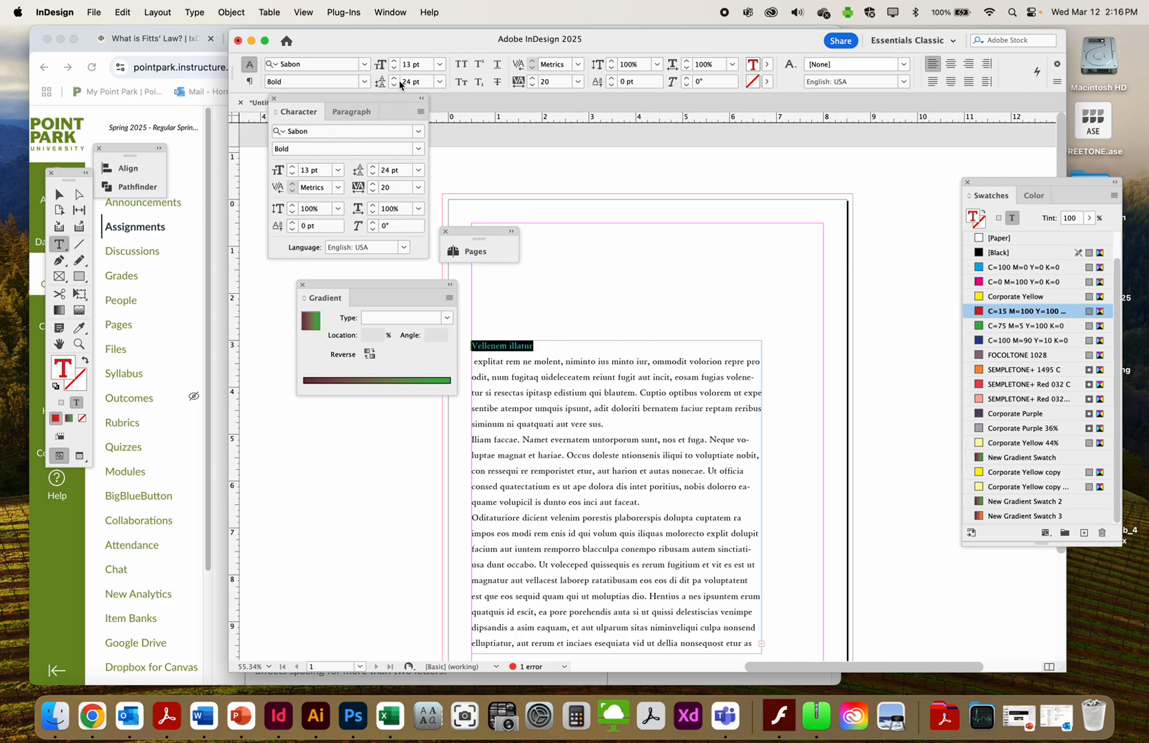
Step: Increase the headline's font size to 17 pt
left_click(291, 166)
left_click(292, 166)
left_click(292, 167)
left_click(292, 167)
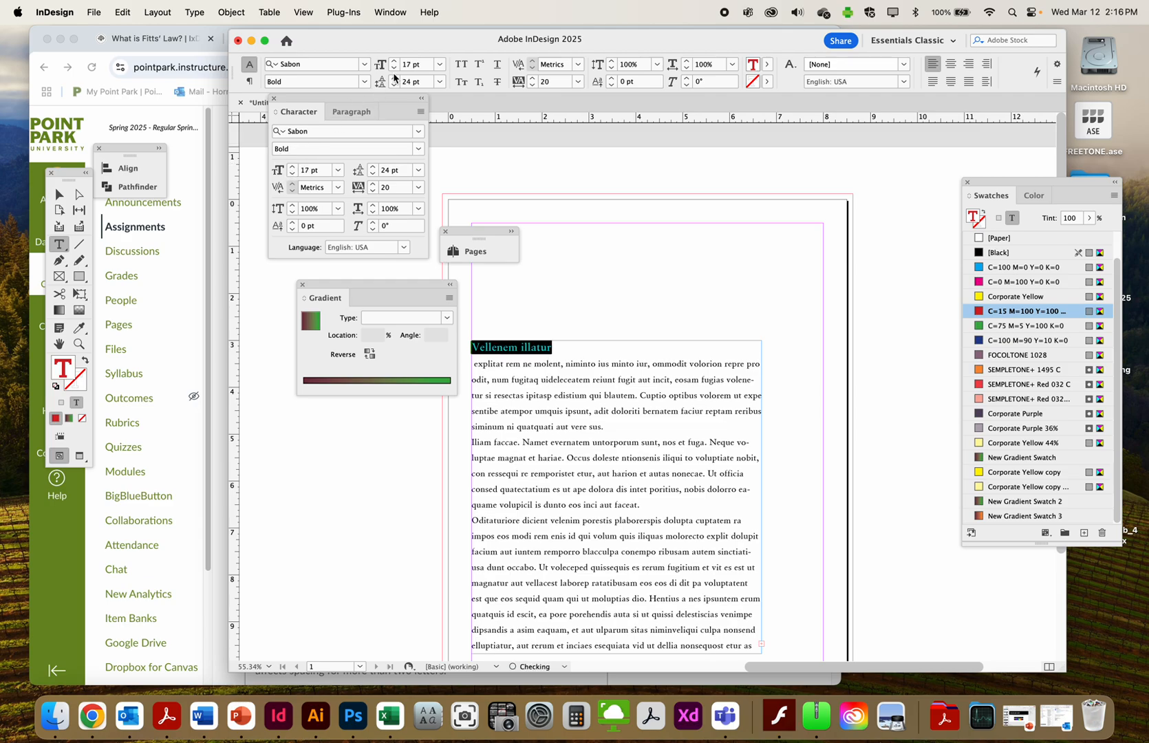
Step: Try a drop shadow on the whole text frame and remove it again
left_click_drag(555, 346, 467, 344)
left_click(60, 195)
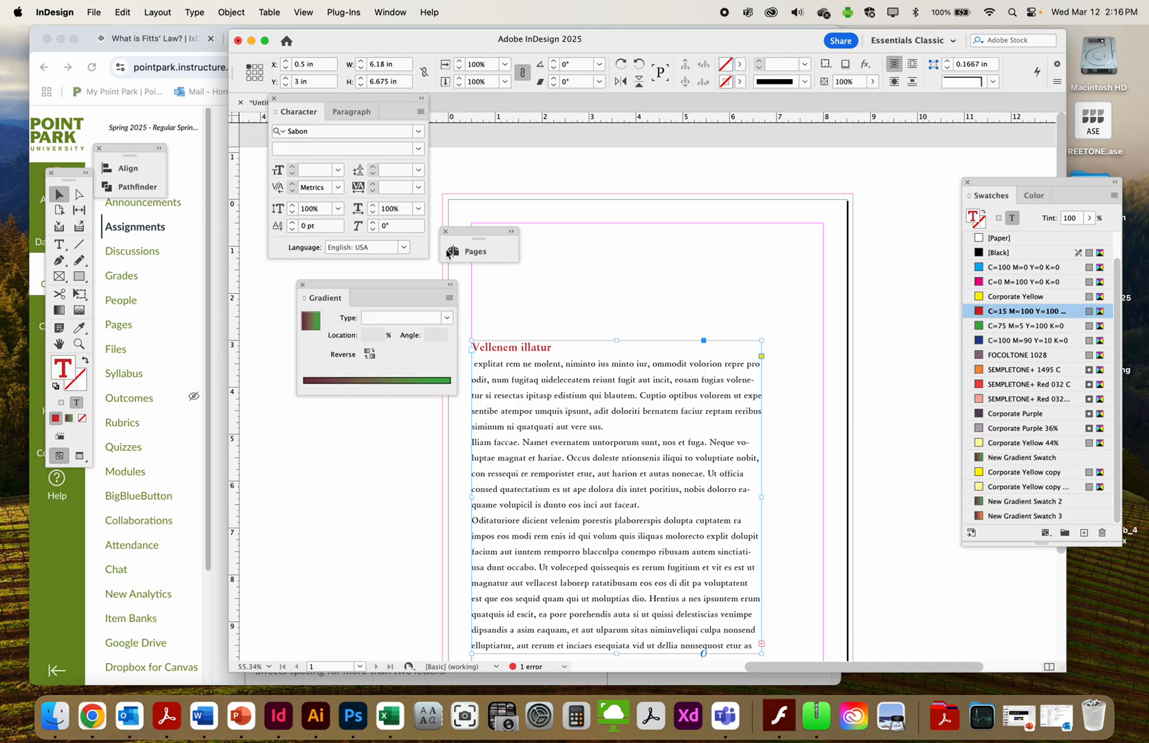
left_click(549, 270)
left_click(556, 343)
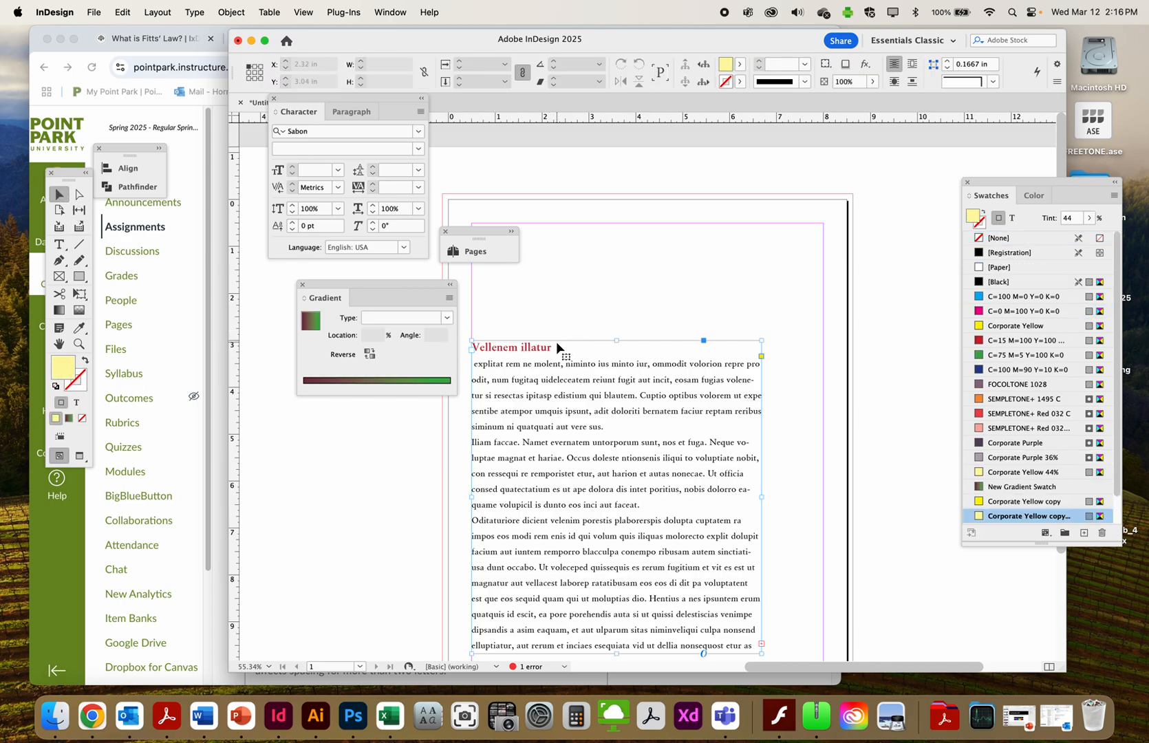
left_click(846, 65)
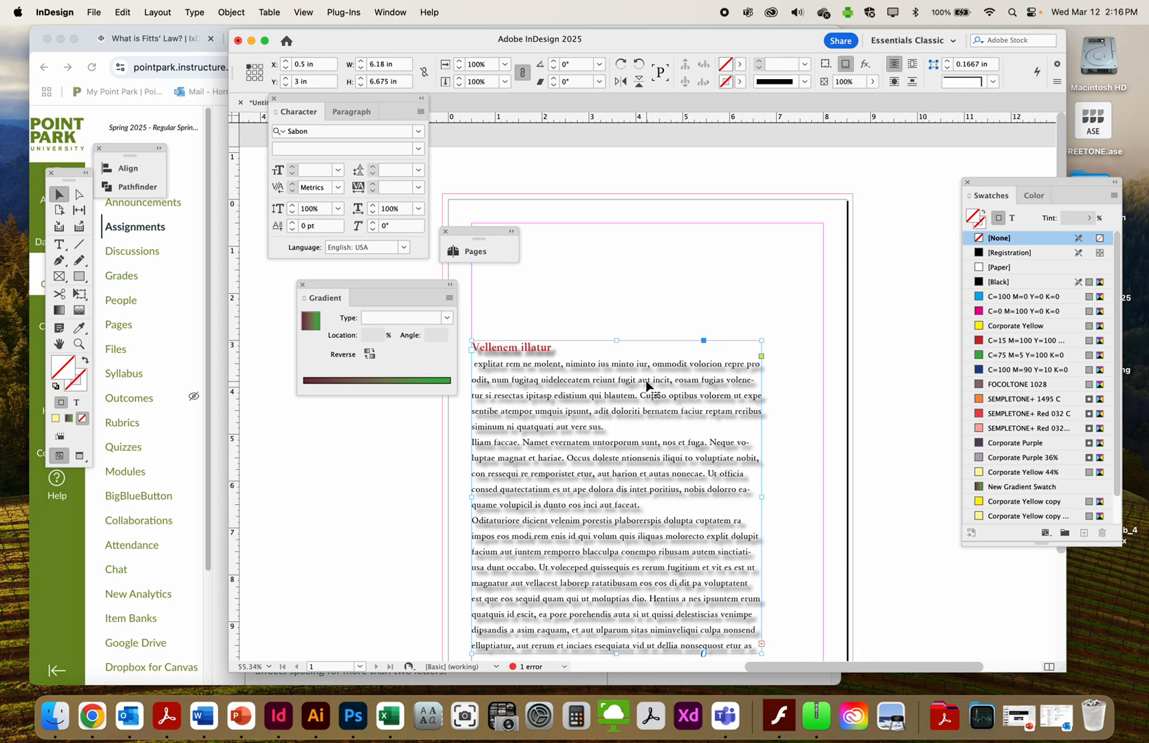
left_click(845, 64)
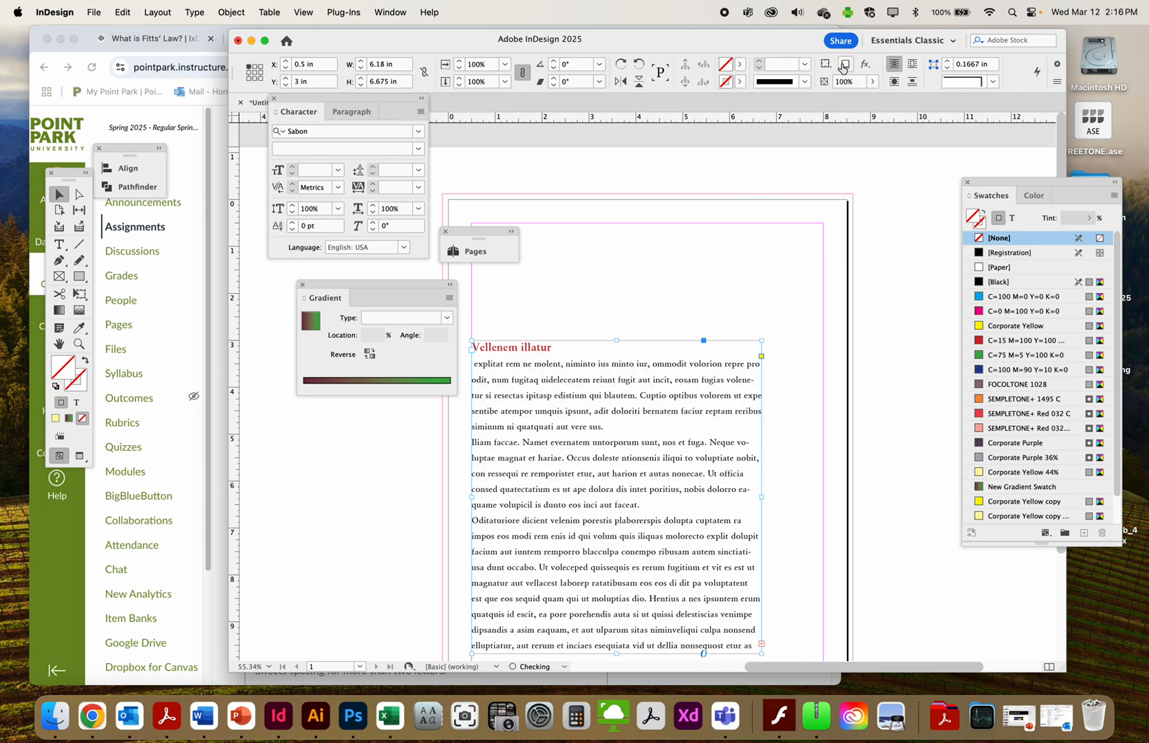
Step: Select the "Vellenem illatur" headline text and set its tracking to 500
double_click(544, 355)
left_click_drag(553, 348, 445, 353)
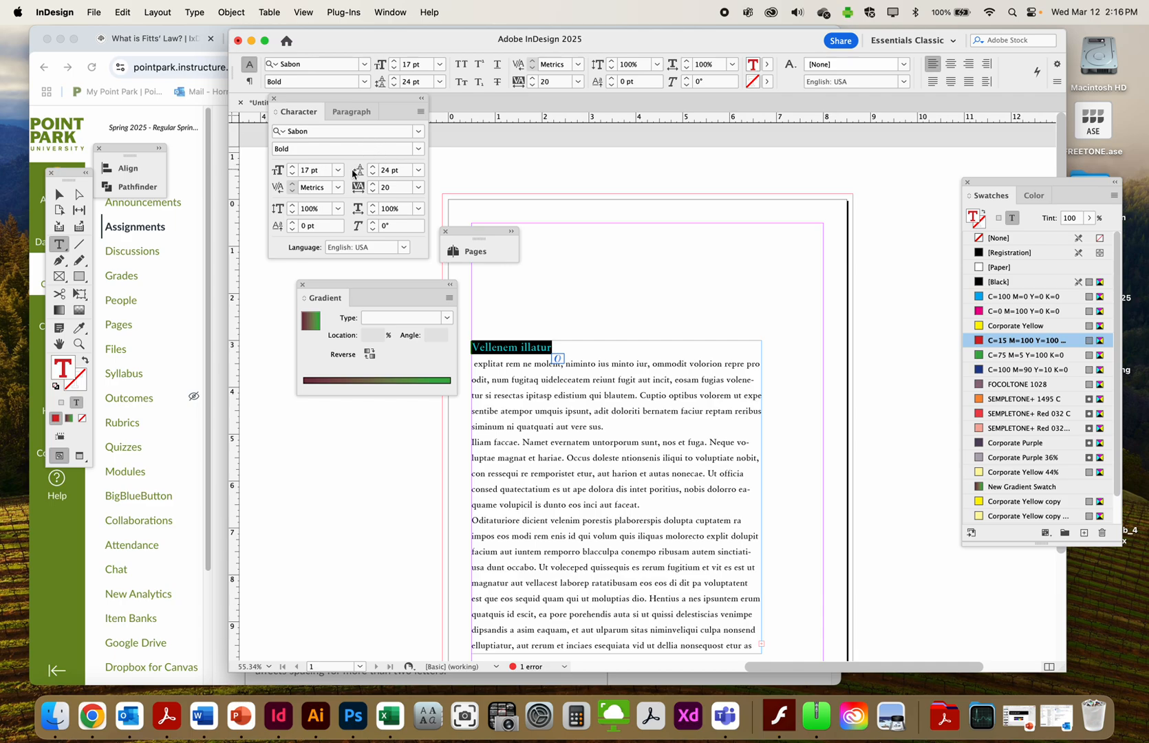
left_click(347, 110)
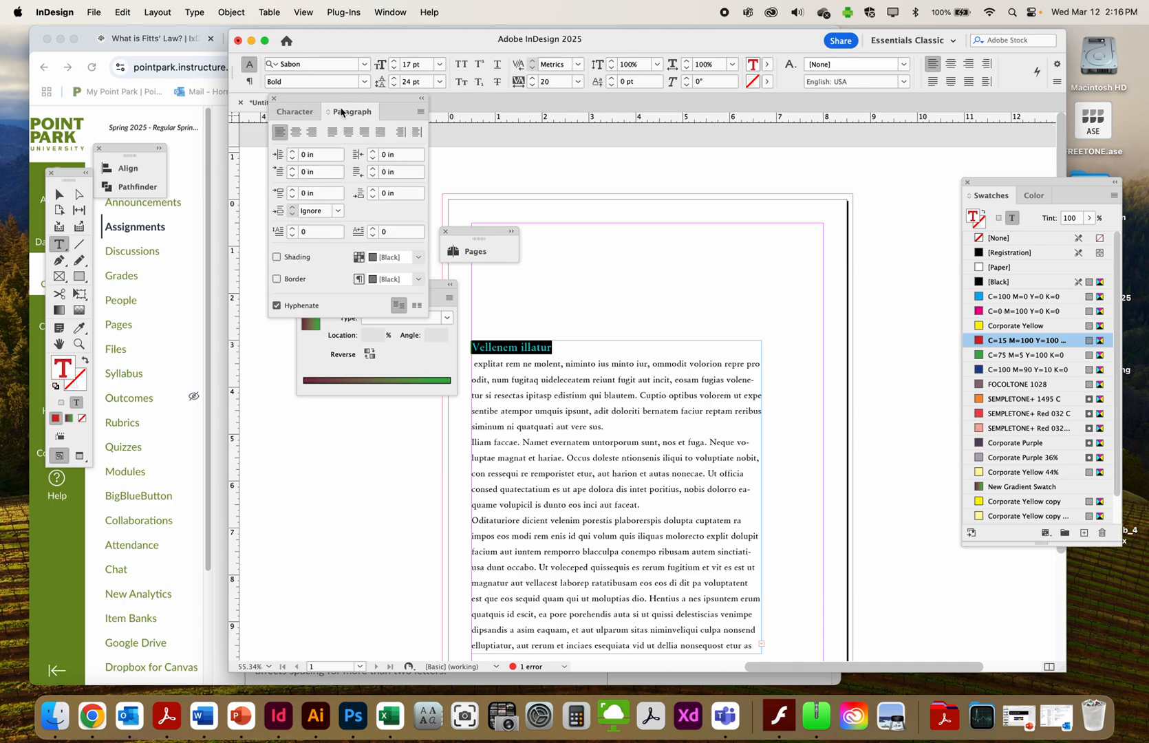
left_click(315, 110)
left_click(415, 188)
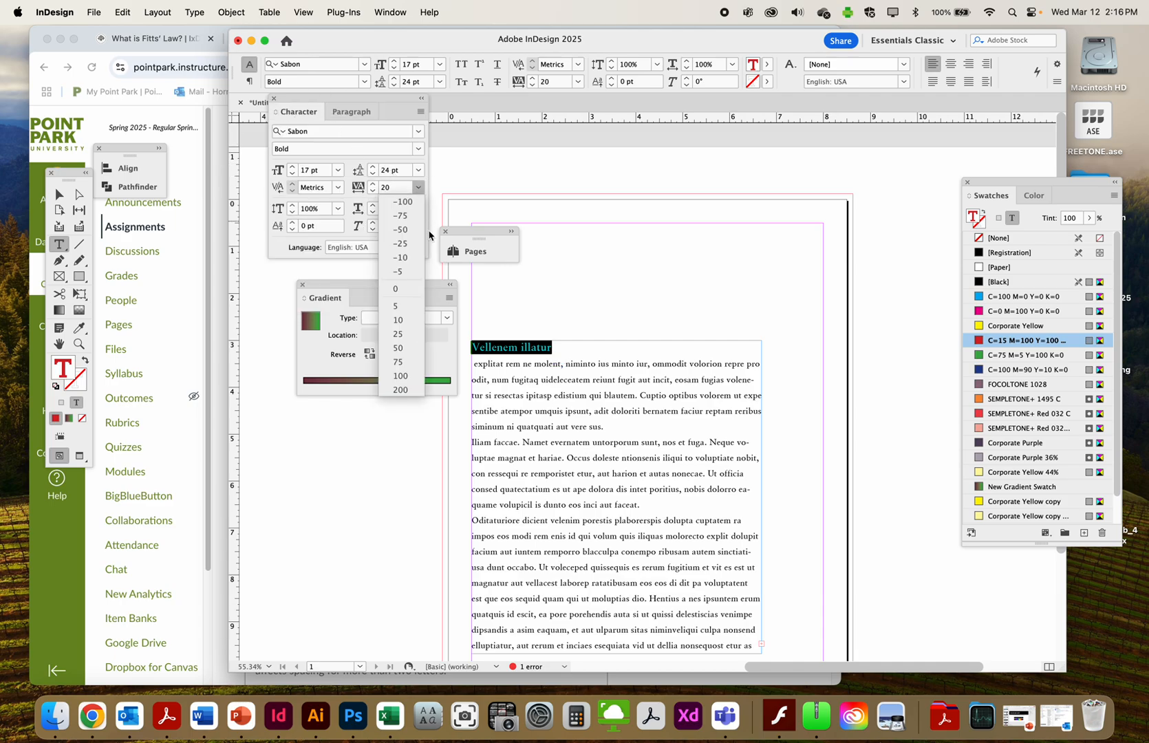
left_click(409, 390)
left_click(391, 187)
type("00")
key("Return")
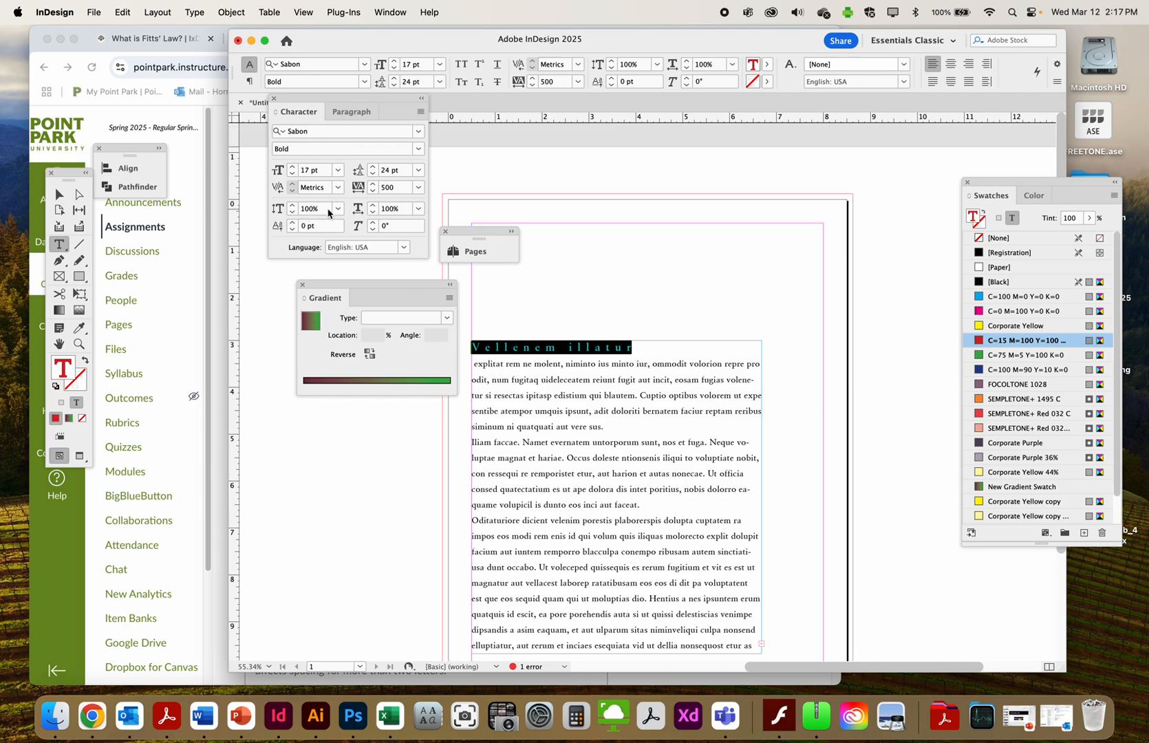
Step: Try raising and lowering the headline's vertical scale, stopping at 82%
left_click(295, 206)
left_click(294, 206)
left_click(294, 206)
left_click(295, 206)
left_click(295, 206)
left_click(291, 213)
left_click(292, 213)
left_click(291, 213)
left_click(292, 213)
left_click(292, 213)
left_click(292, 212)
left_click(292, 213)
left_click(291, 213)
left_click(292, 213)
left_click(291, 213)
left_click(292, 213)
left_click(292, 213)
left_click(292, 213)
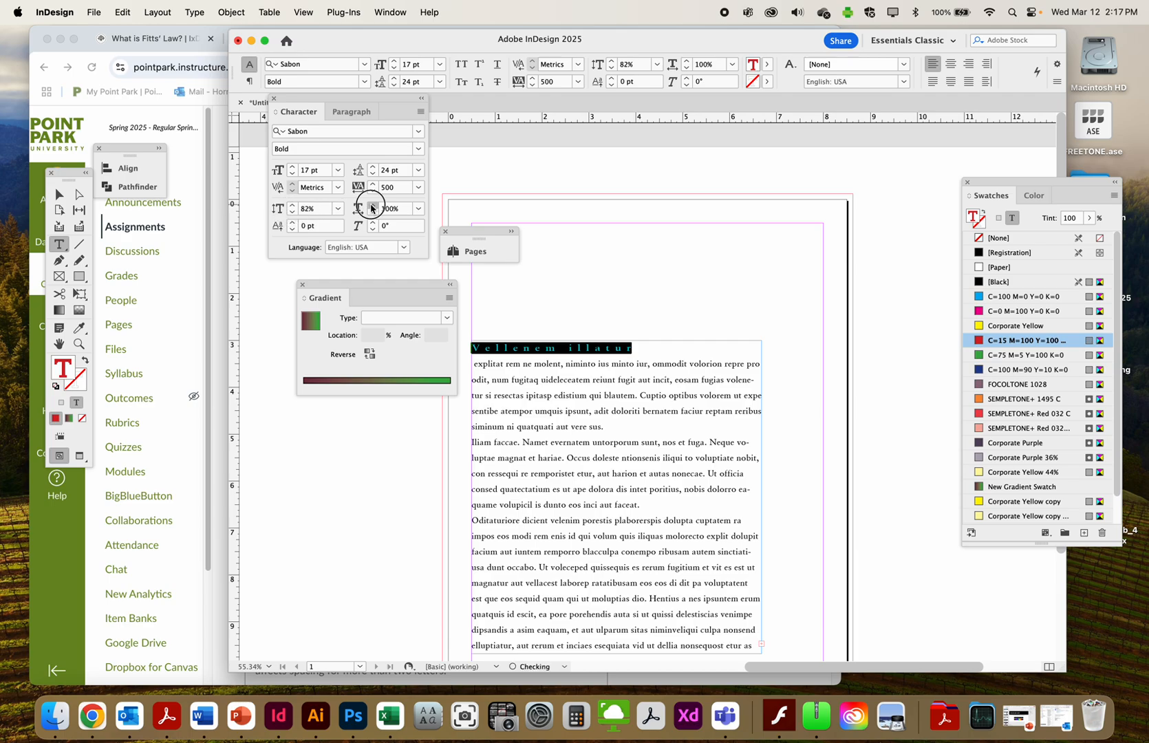
Step: Widen the headline's letters by raising the horizontal scale to 121%
left_click(372, 205)
left_click(372, 205)
left_click(372, 205)
left_click(372, 205)
left_click(372, 205)
left_click(373, 205)
left_click(372, 205)
left_click(372, 205)
left_click(372, 205)
left_click(372, 205)
left_click(372, 205)
left_click(373, 205)
left_click(372, 205)
left_click(372, 205)
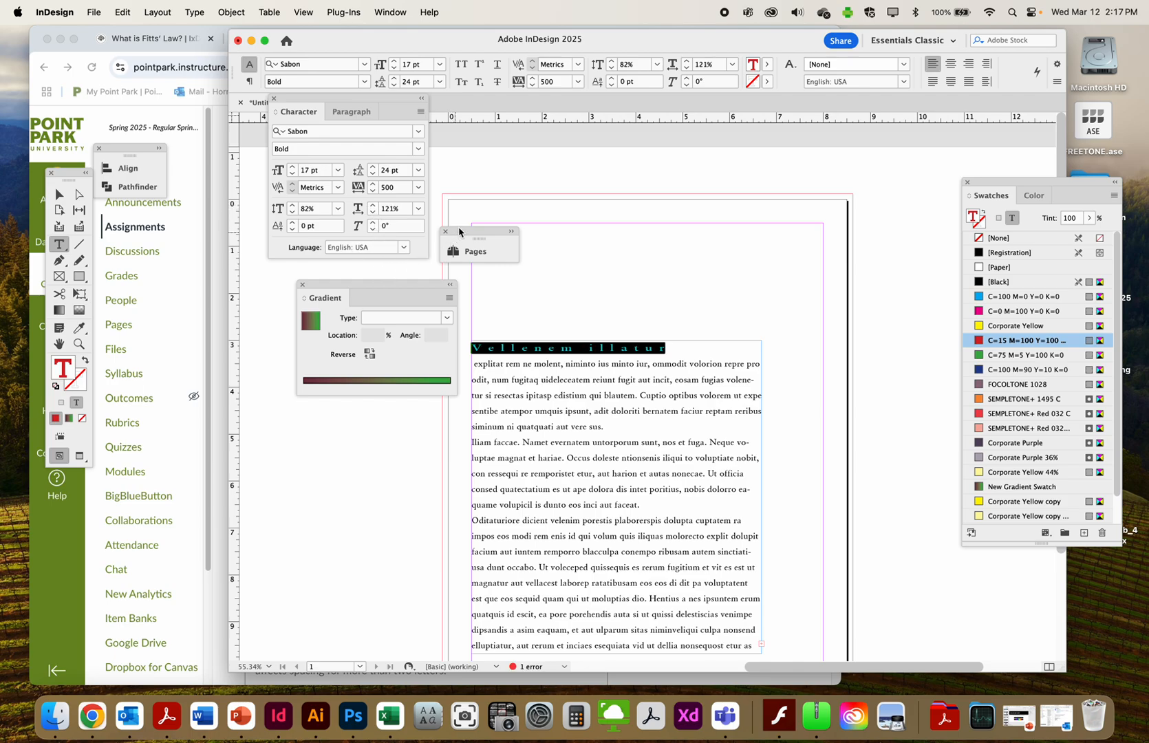
Step: Move the Pages panel off the page, reselect the headline and reset its horizontal and vertical scale to 100%
key("super+shift+a")
left_click_drag(459, 232, 249, 507)
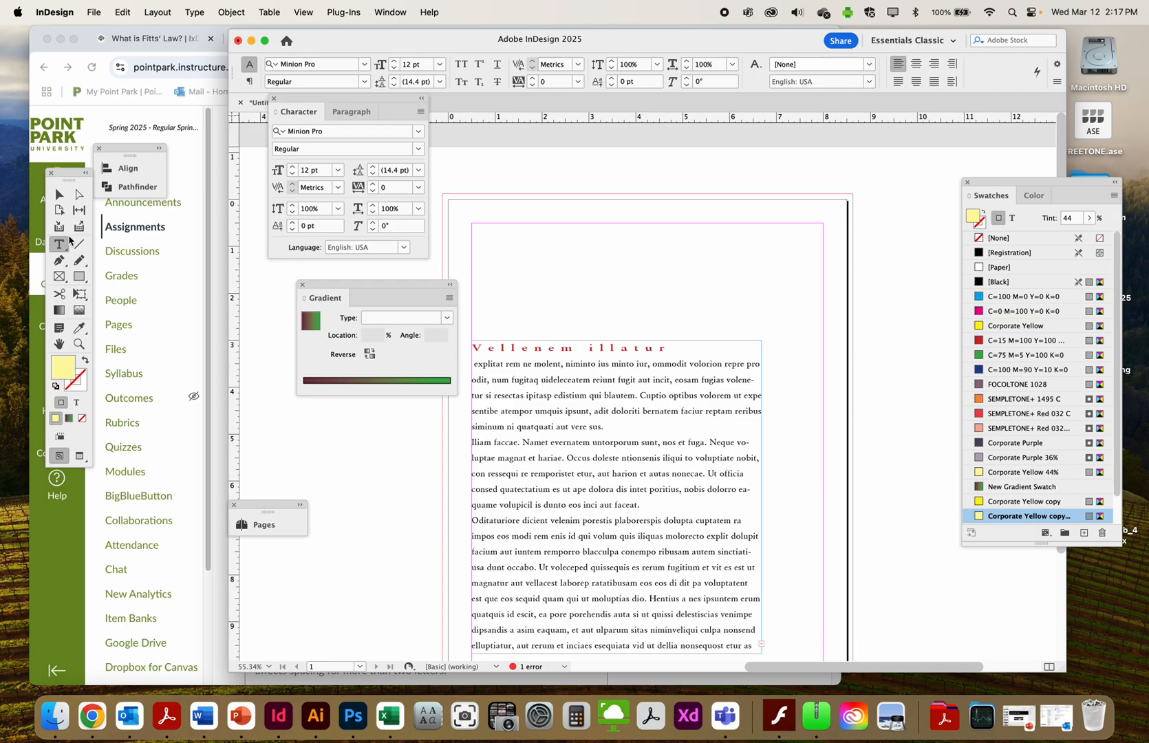
left_click(517, 350)
left_click(667, 348)
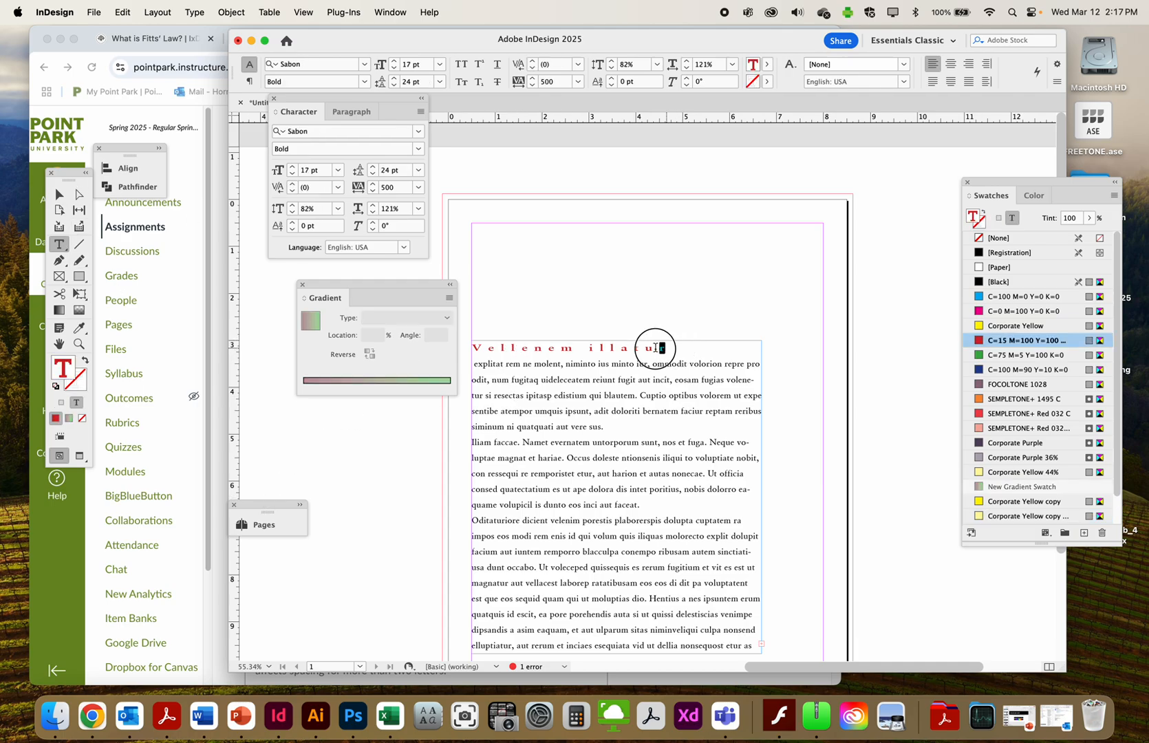
left_click_drag(667, 348, 420, 350)
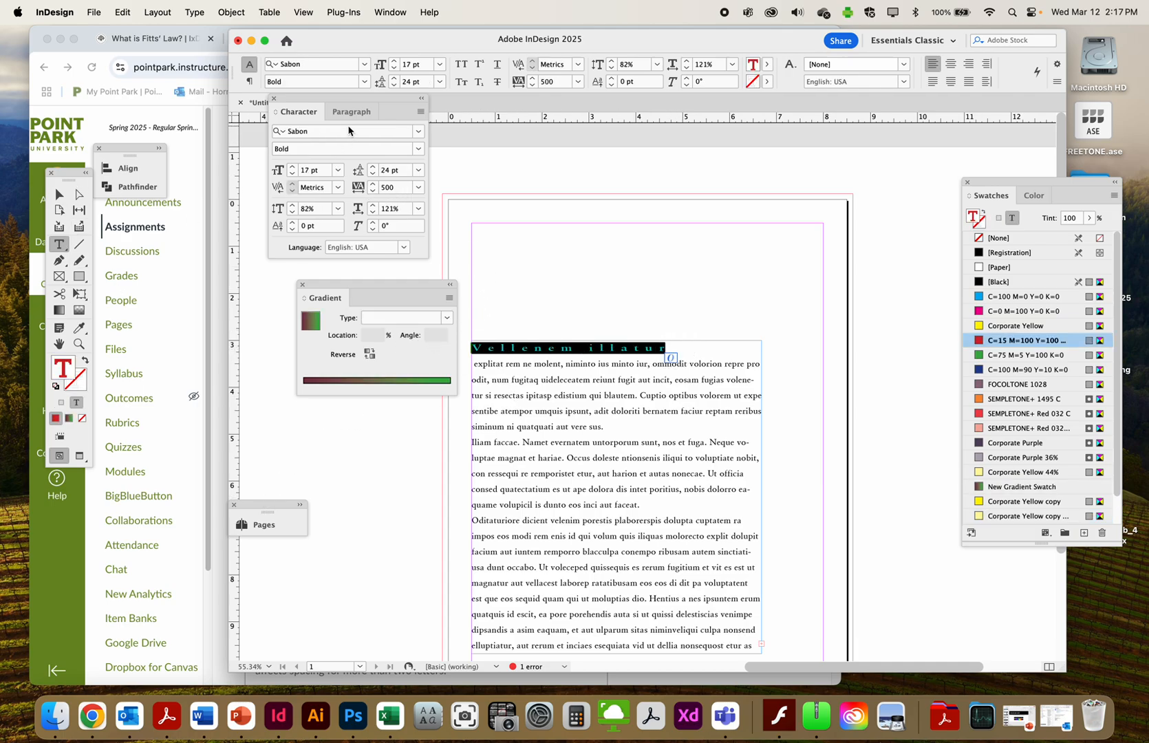
left_click(417, 208)
left_click(403, 297)
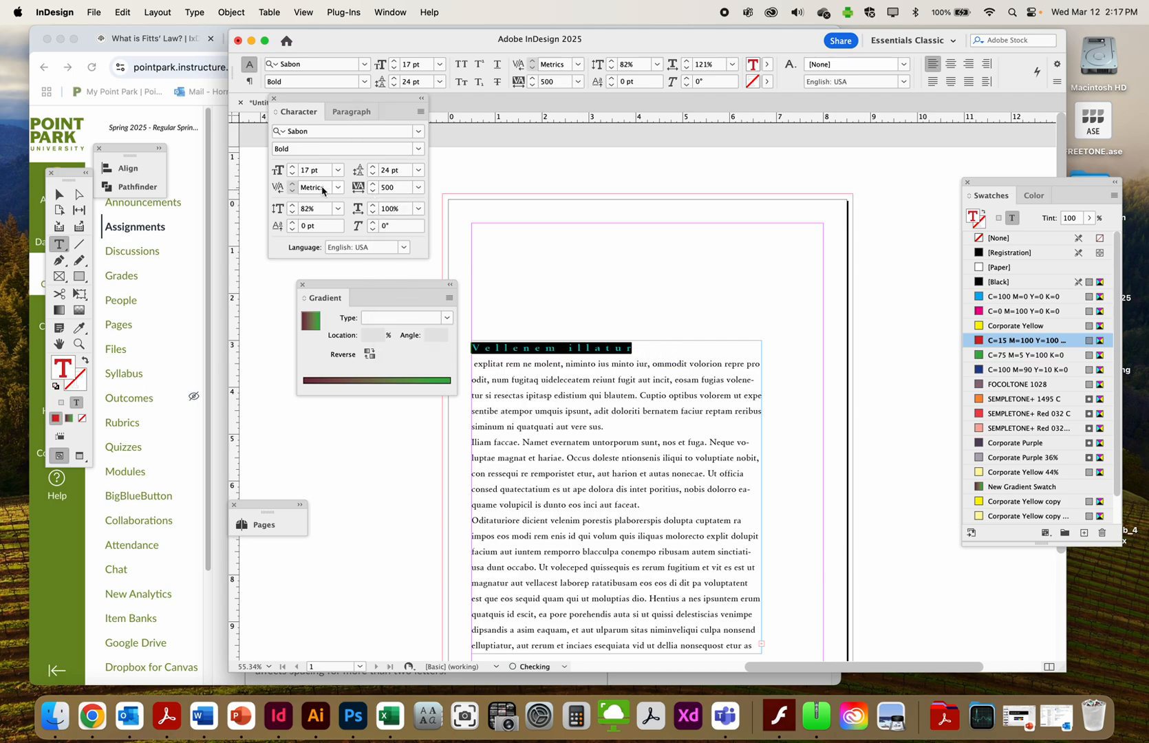
left_click(338, 208)
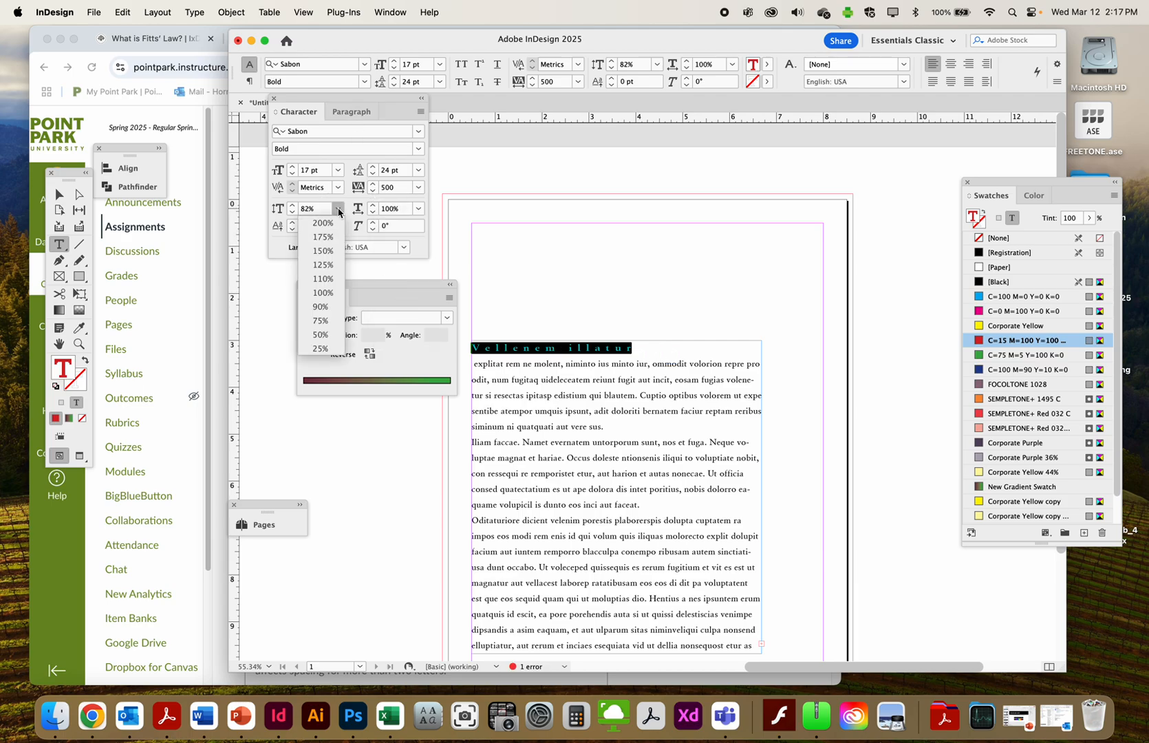
left_click(323, 292)
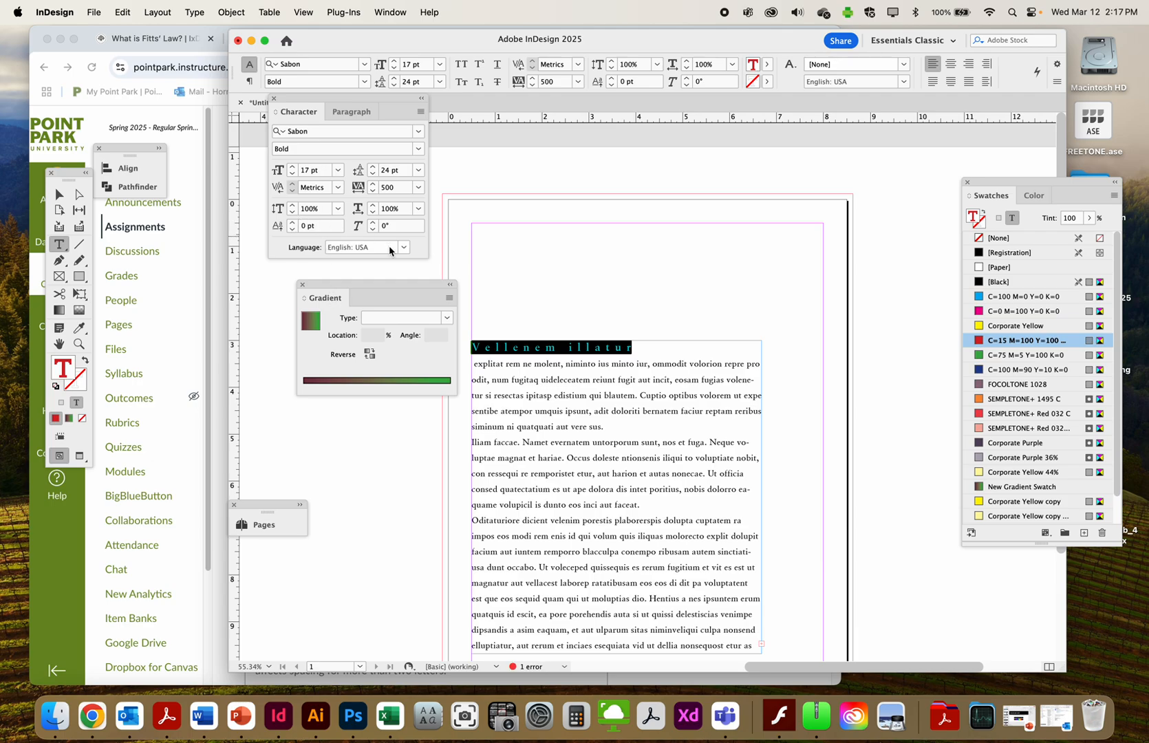
Step: Delete the space and "e" at the start of the body text and insert a "2" after "molent"
left_click(595, 403)
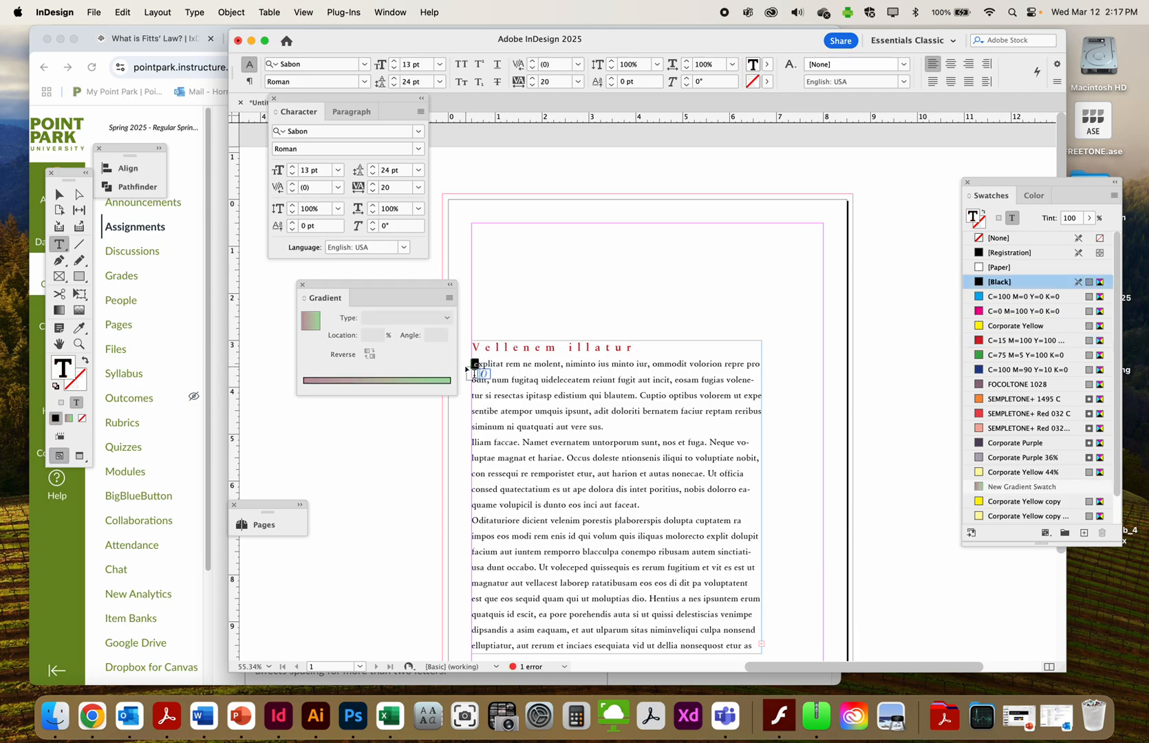
left_click_drag(473, 364, 479, 364)
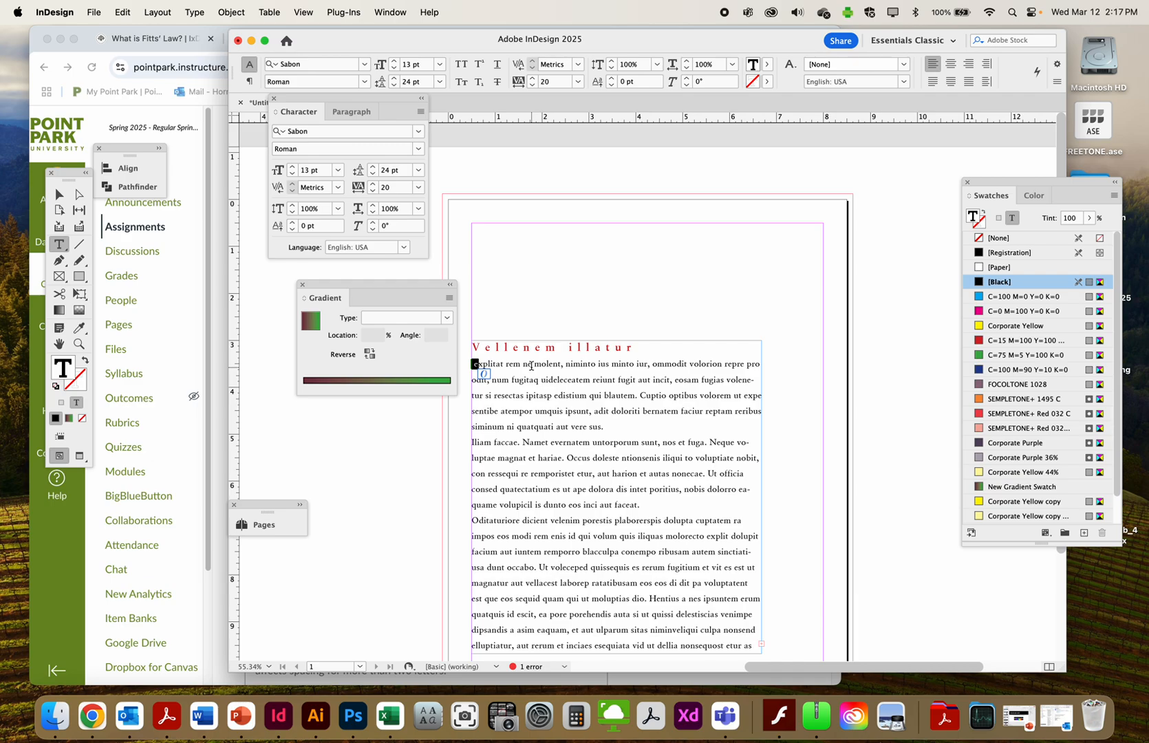
key("BackSpace")
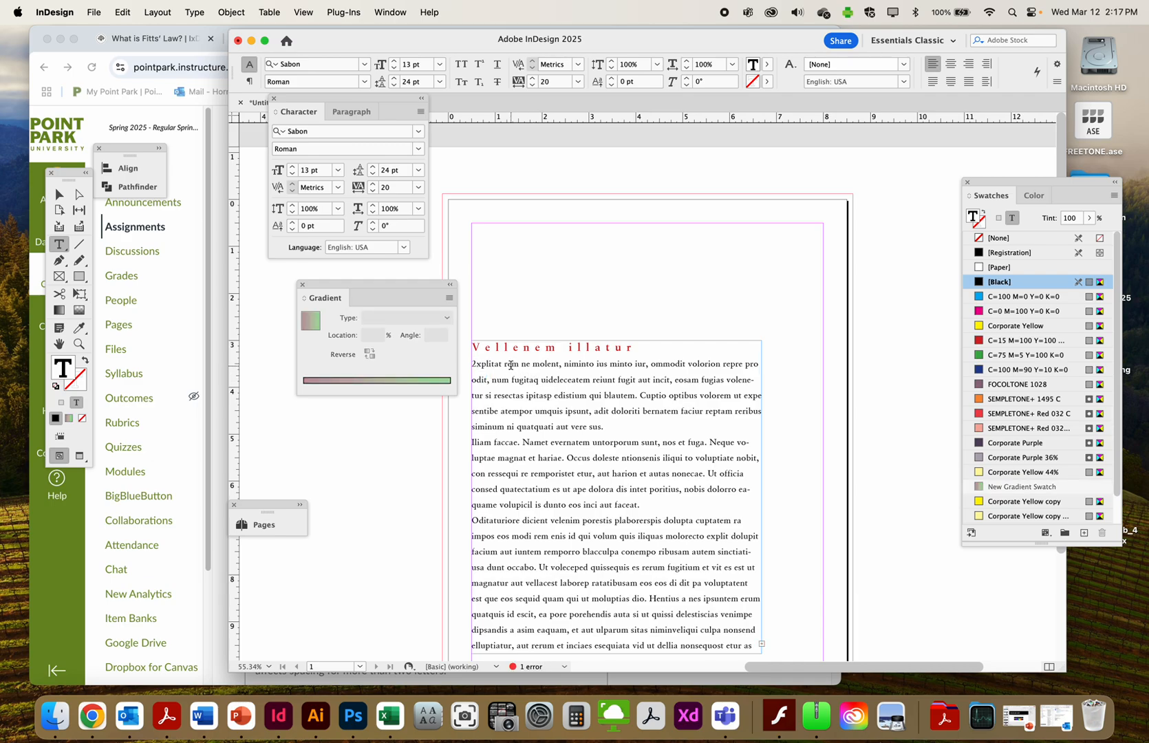
left_click(554, 364)
type("2")
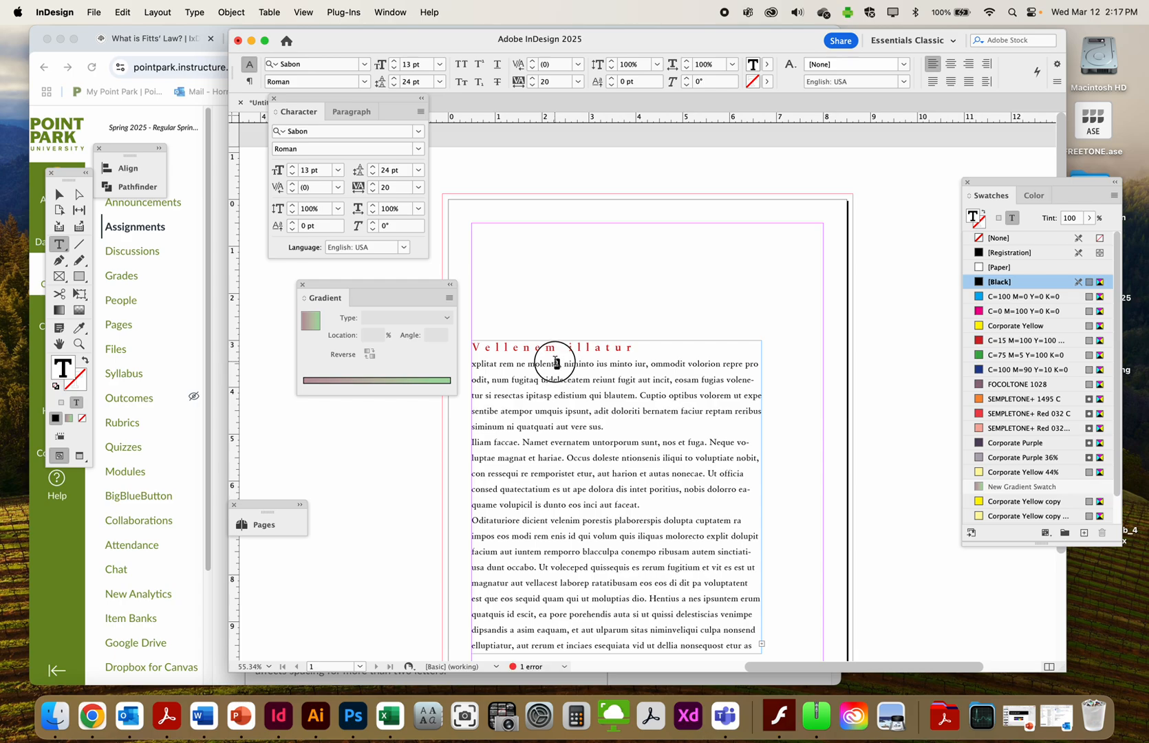
Step: Select the "2" after "molent" and raise it above the line with a baseline shift
left_click_drag(552, 365, 561, 364)
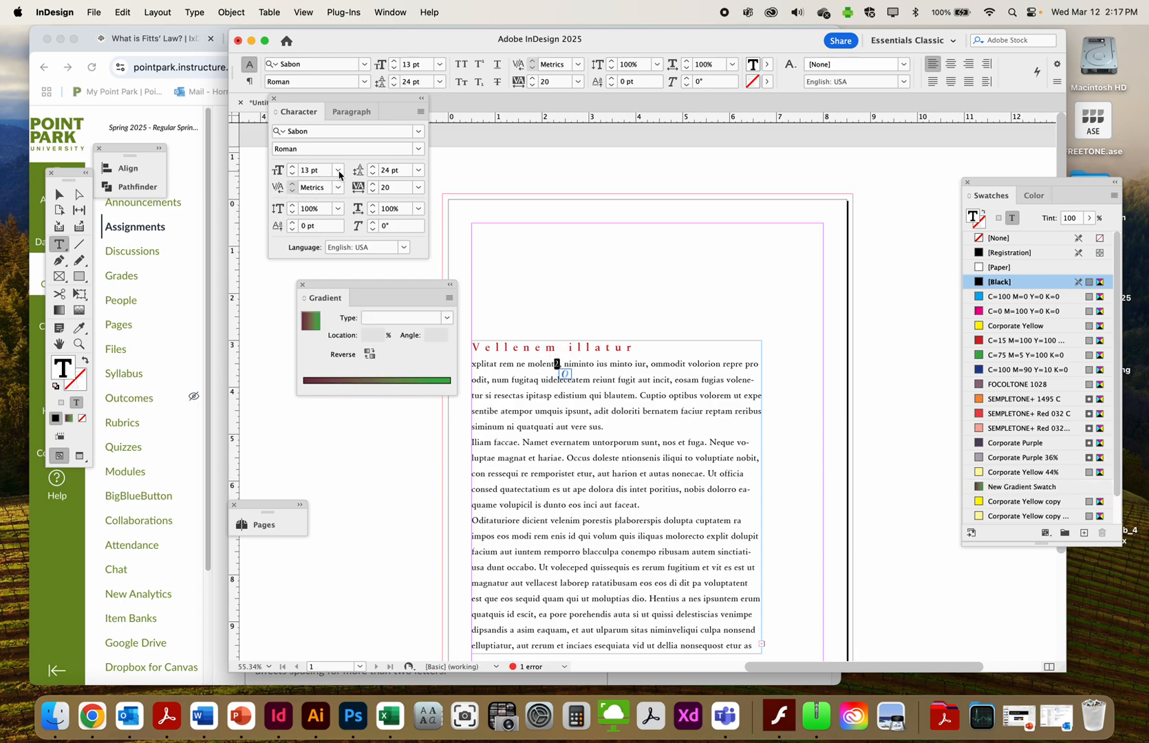
left_click(292, 222)
left_click(293, 230)
Step: Select text across the three body paragraphs and increase their space after to 0.25 in
left_click(351, 111)
left_click(513, 366)
left_click_drag(513, 365, 654, 583)
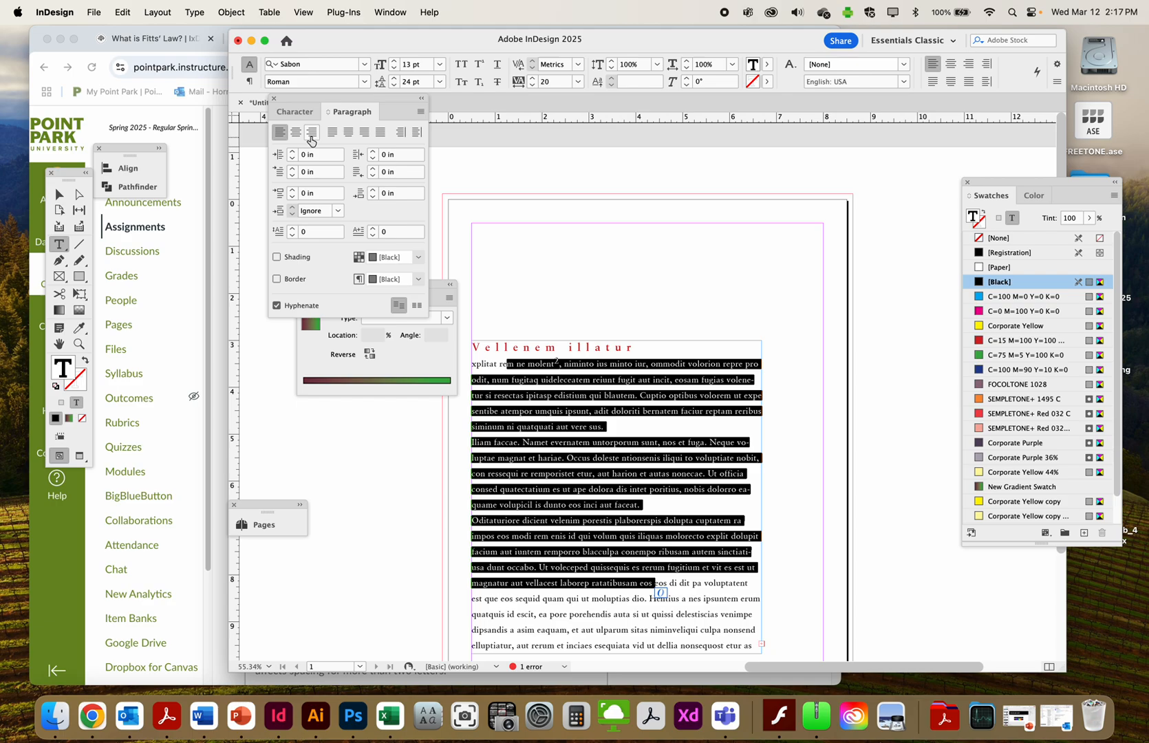
left_click(373, 192)
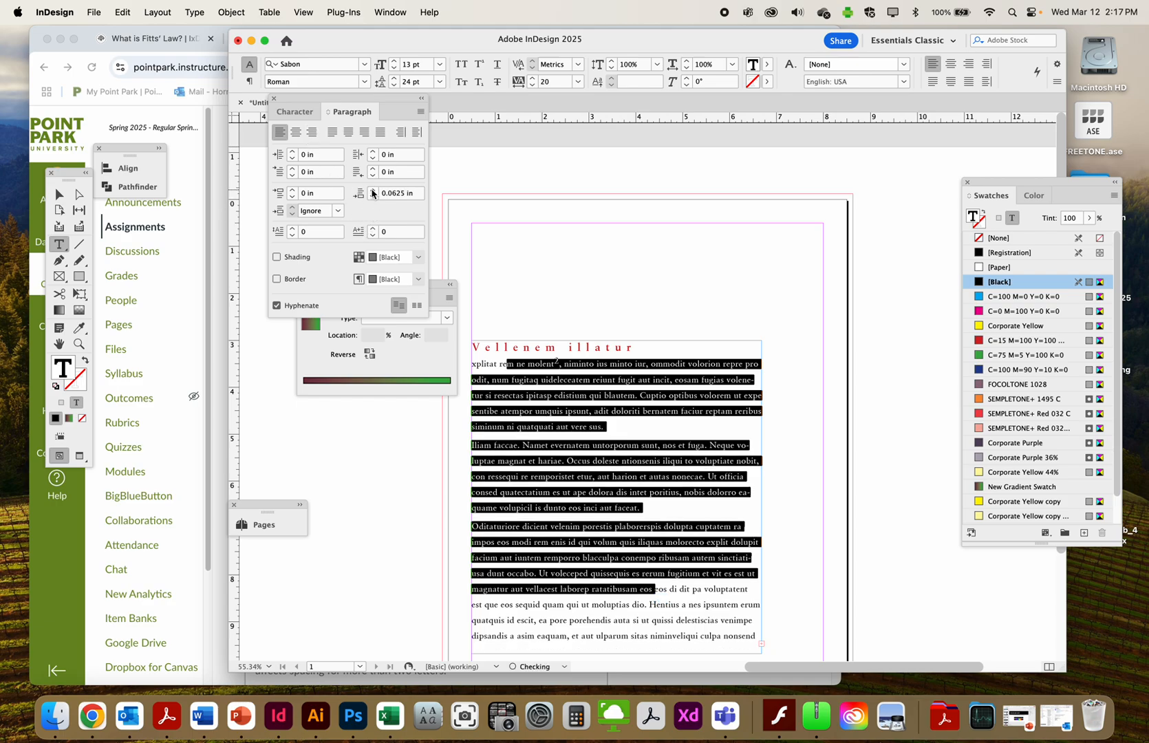
left_click(373, 192)
left_click(373, 192)
left_click(373, 192)
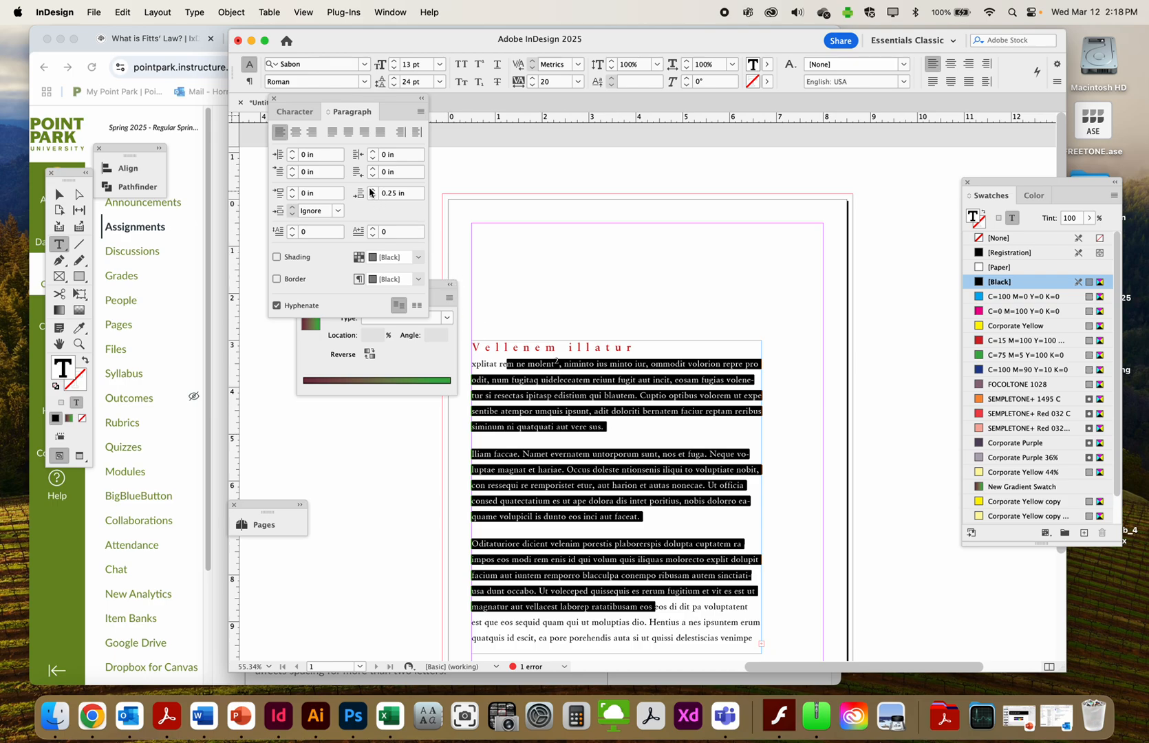
Step: Try different paragraph spacing by lowering the space after to 0.0625 in and raising it to 0.625 in
left_click(372, 198)
left_click(372, 197)
left_click(371, 197)
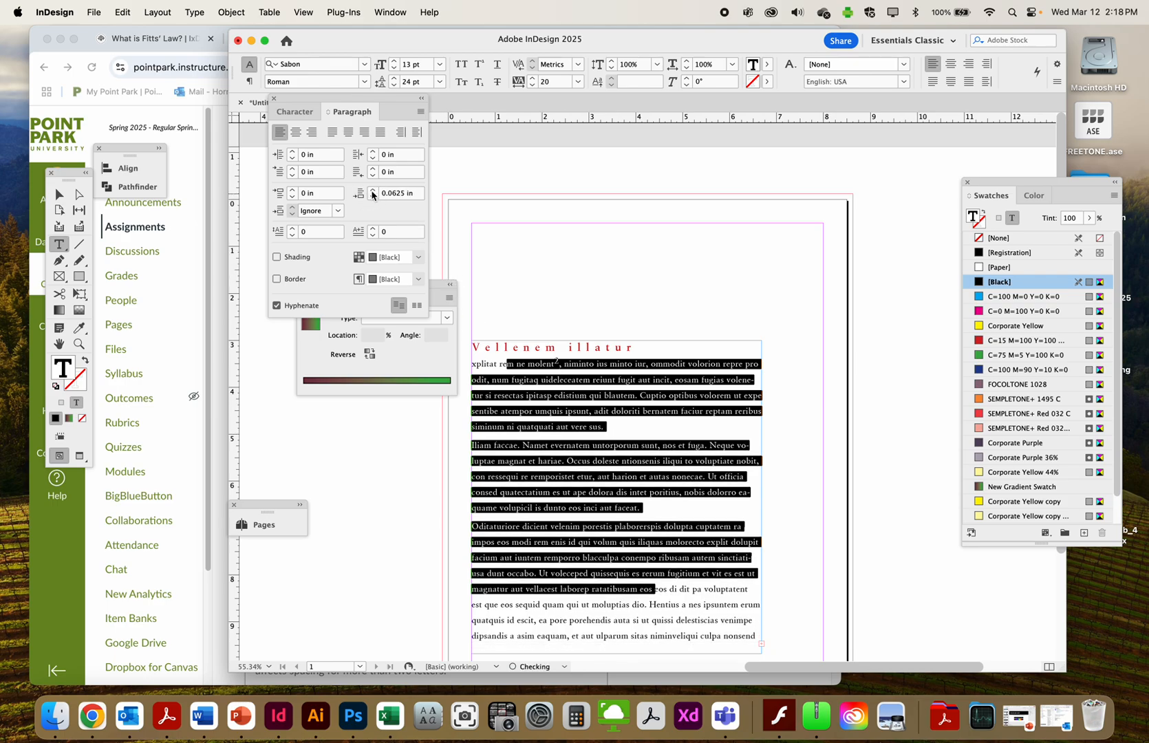
left_click(373, 189)
left_click(373, 190)
left_click(373, 190)
left_click(373, 190)
left_click(373, 190)
left_click(372, 191)
left_click(372, 190)
left_click(372, 191)
left_click(372, 190)
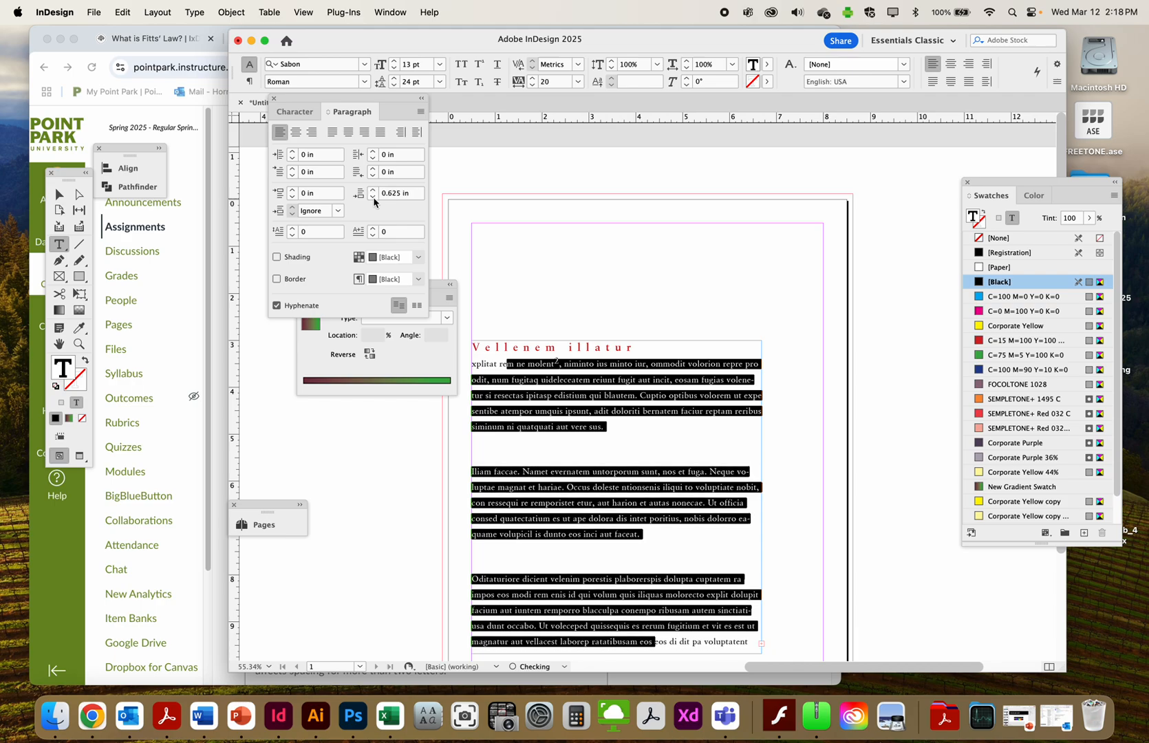
Step: Set the space after the selected body paragraphs to 0.1875 in
left_click(373, 197)
left_click(373, 190)
left_click(373, 190)
left_click(373, 190)
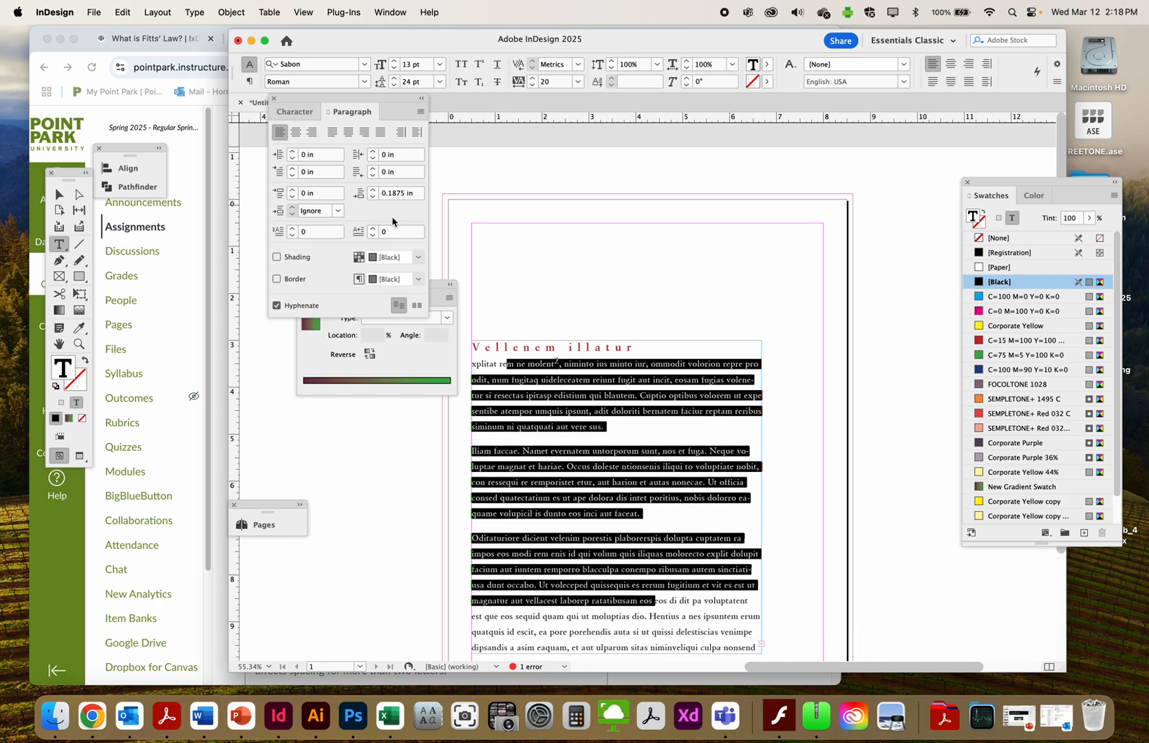
Step: Select the body text from its first line into the third paragraph, show hidden characters and deselect the text
left_click(543, 430)
left_click_drag(548, 380, 615, 410)
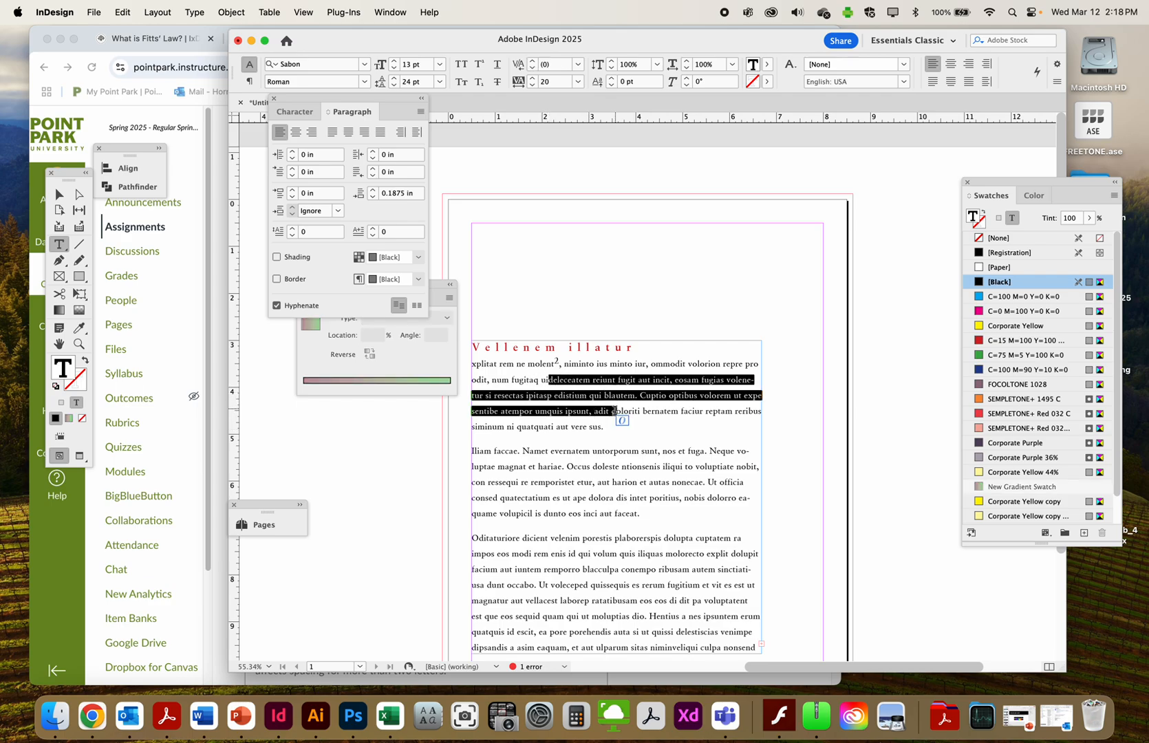
left_click(471, 364)
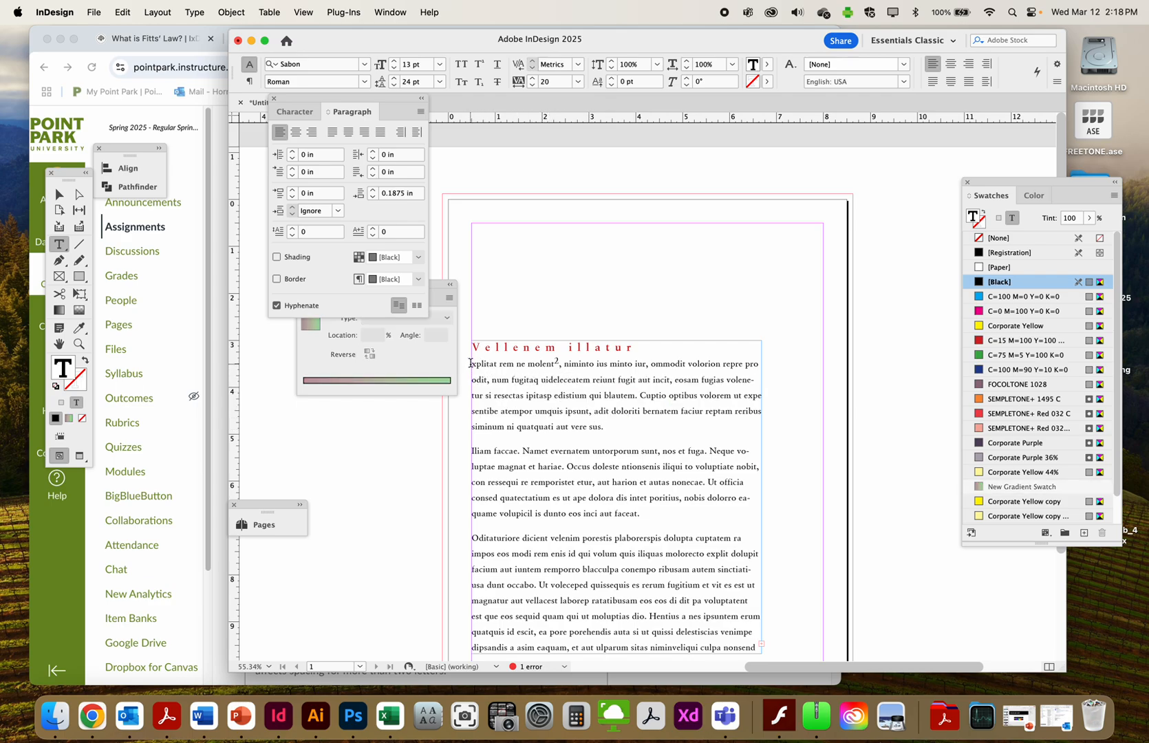
left_click_drag(469, 362, 690, 600)
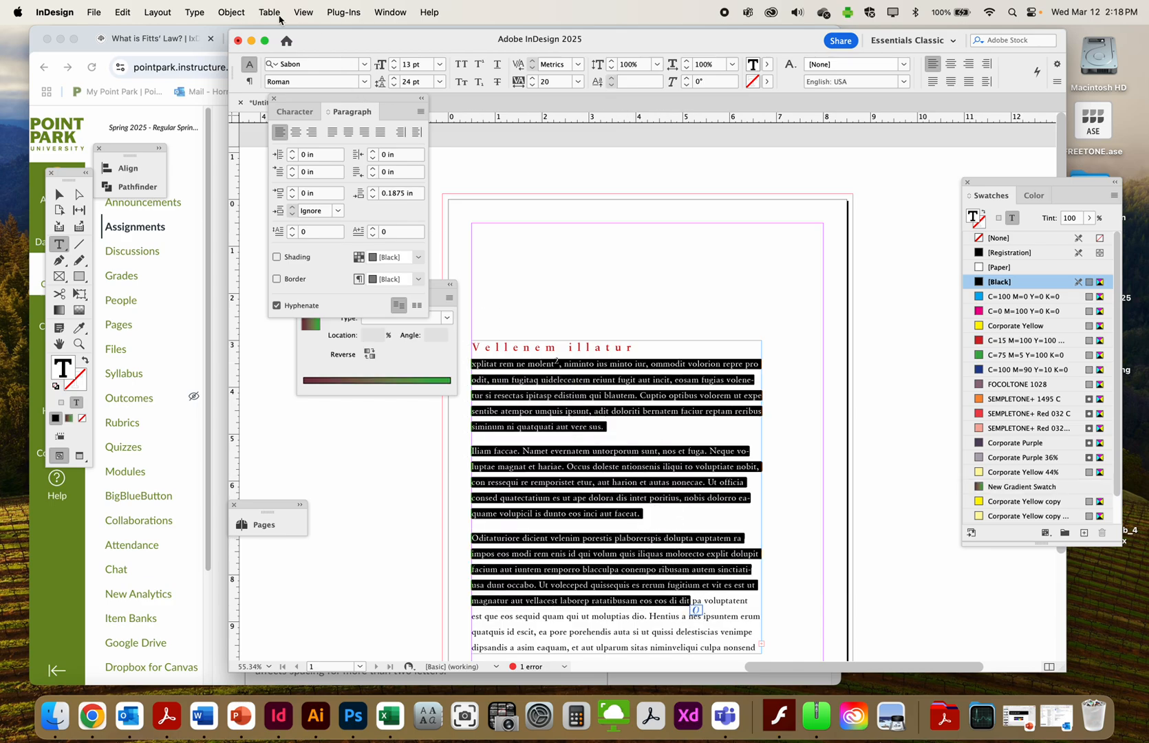
left_click(195, 16)
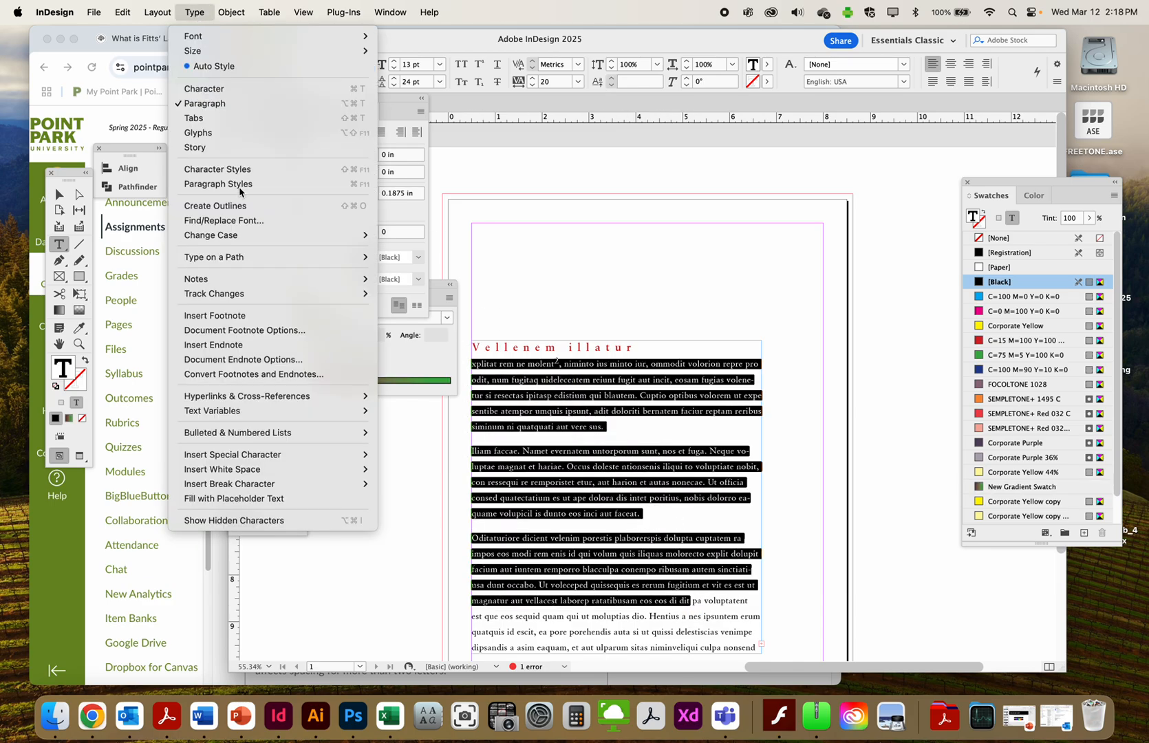
left_click(275, 522)
left_click(703, 379)
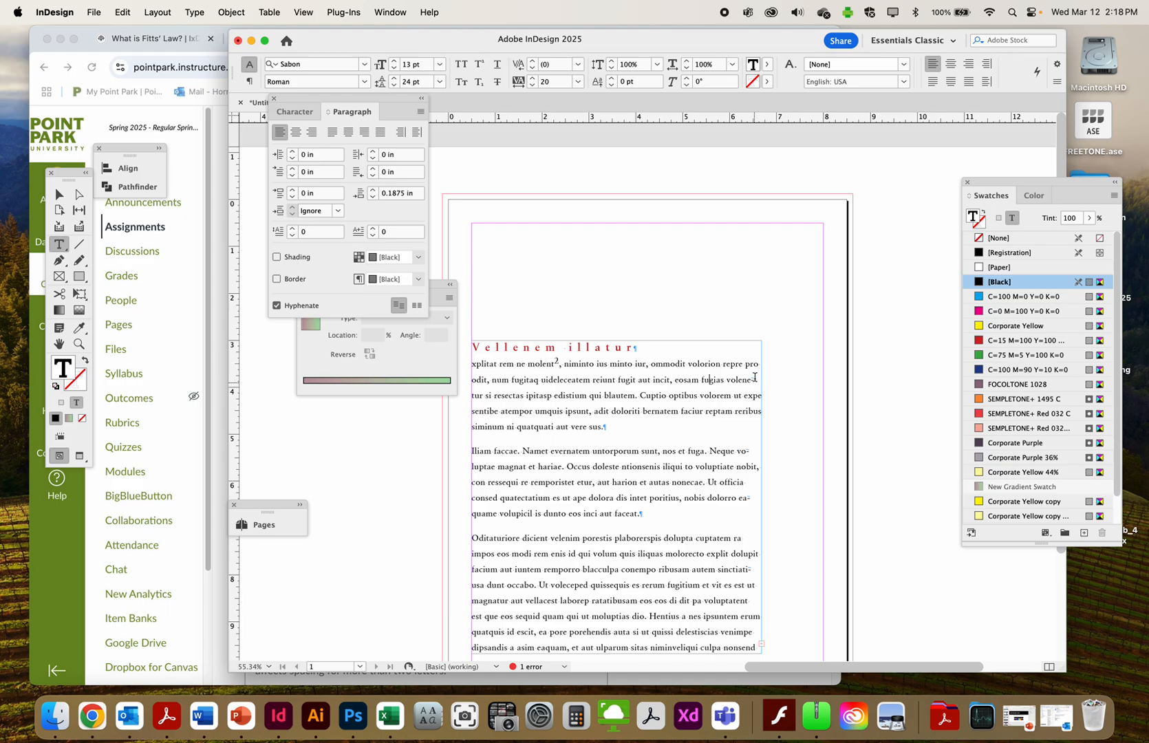
Step: Try a paragraph break before "expe" in the first body paragraph, then remove it
left_click(79, 343)
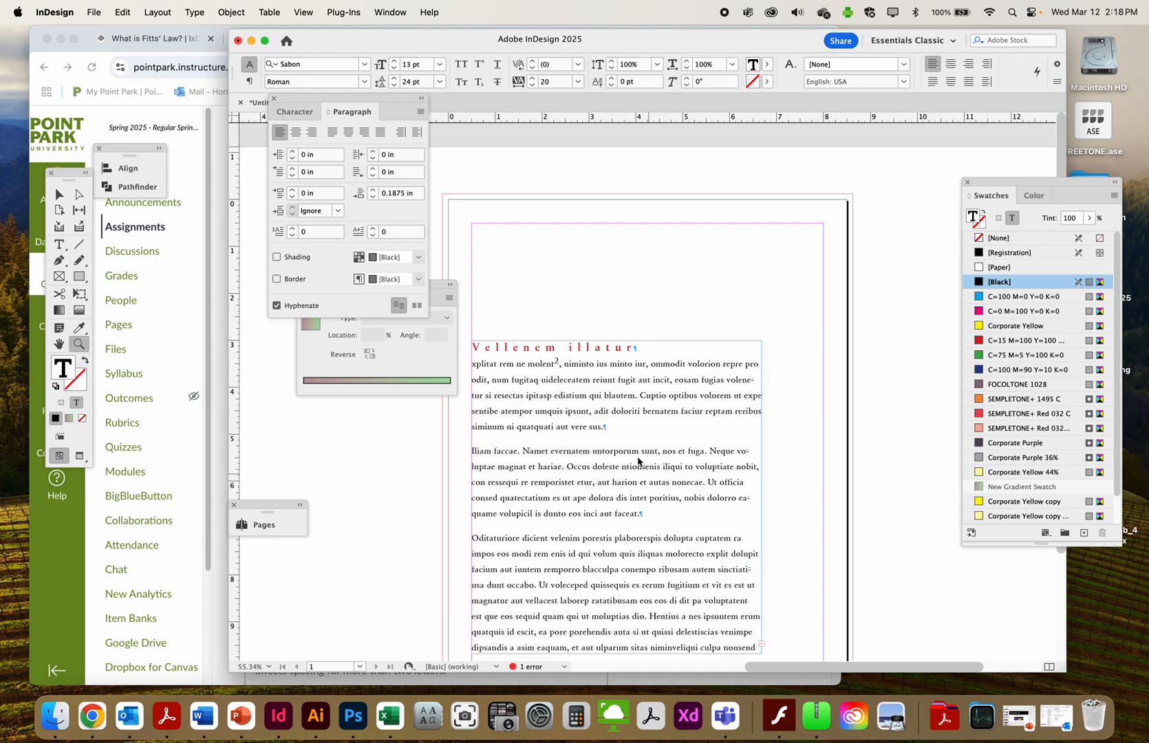
left_click(631, 421)
left_click(774, 510)
left_click(774, 510, "alt")
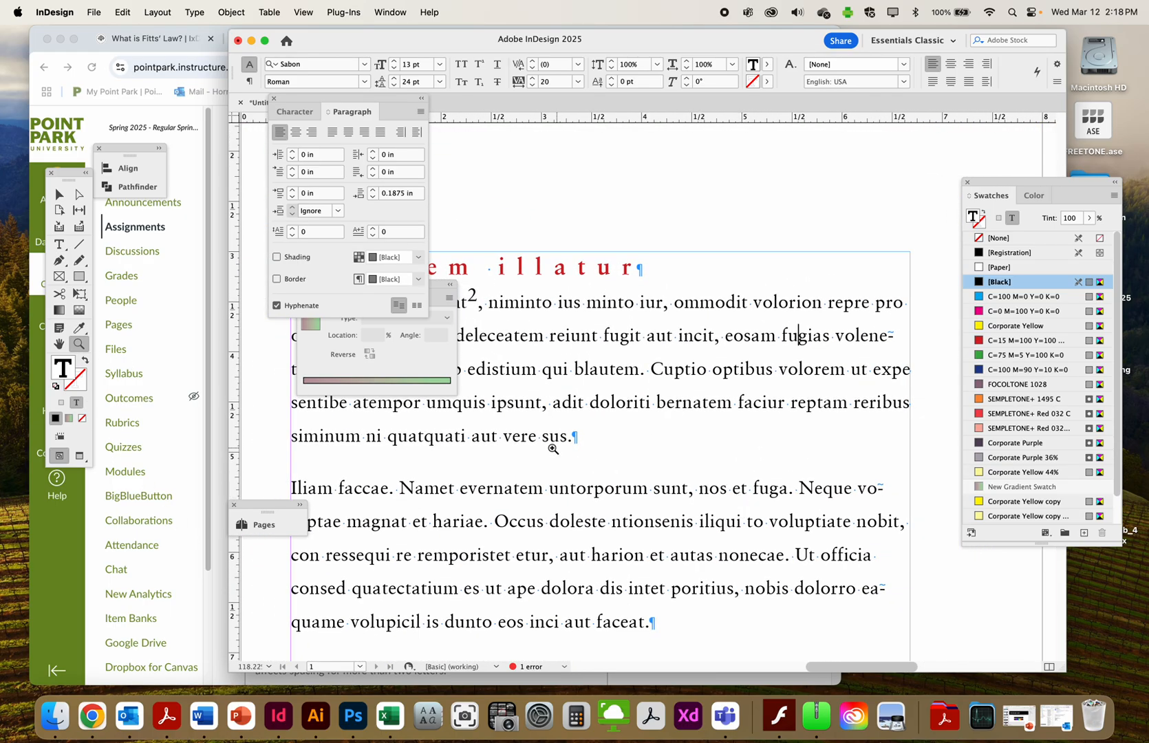
left_click(59, 244)
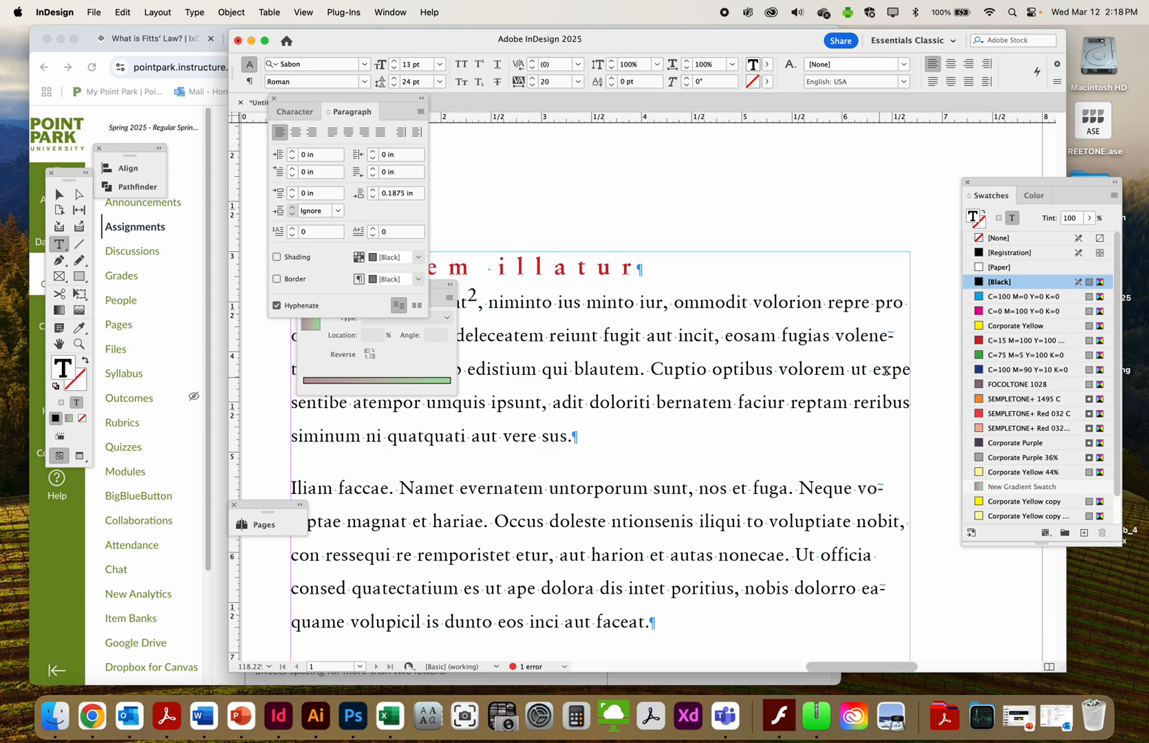
left_click(874, 370)
key("Return")
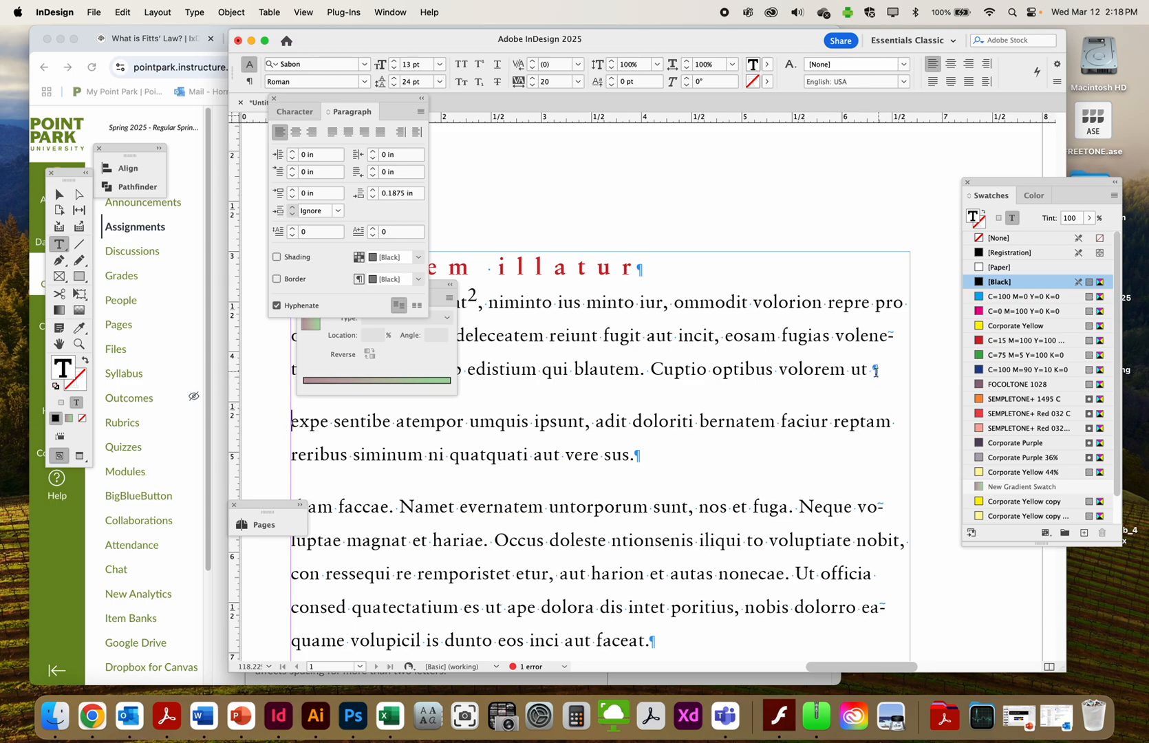
key("BackSpace")
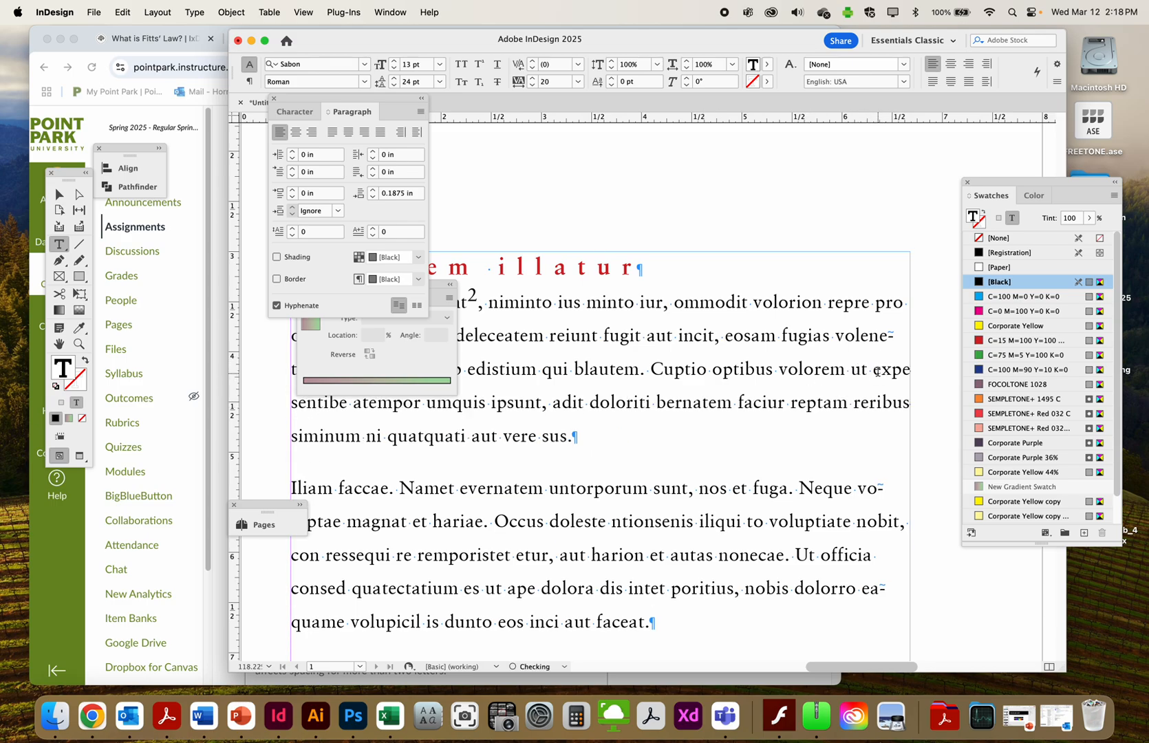
Step: Insert forced line breaks before "pro odit", "volenetur" and "reptam" in the first body paragraph
left_click(876, 303)
key("super+shift+minus")
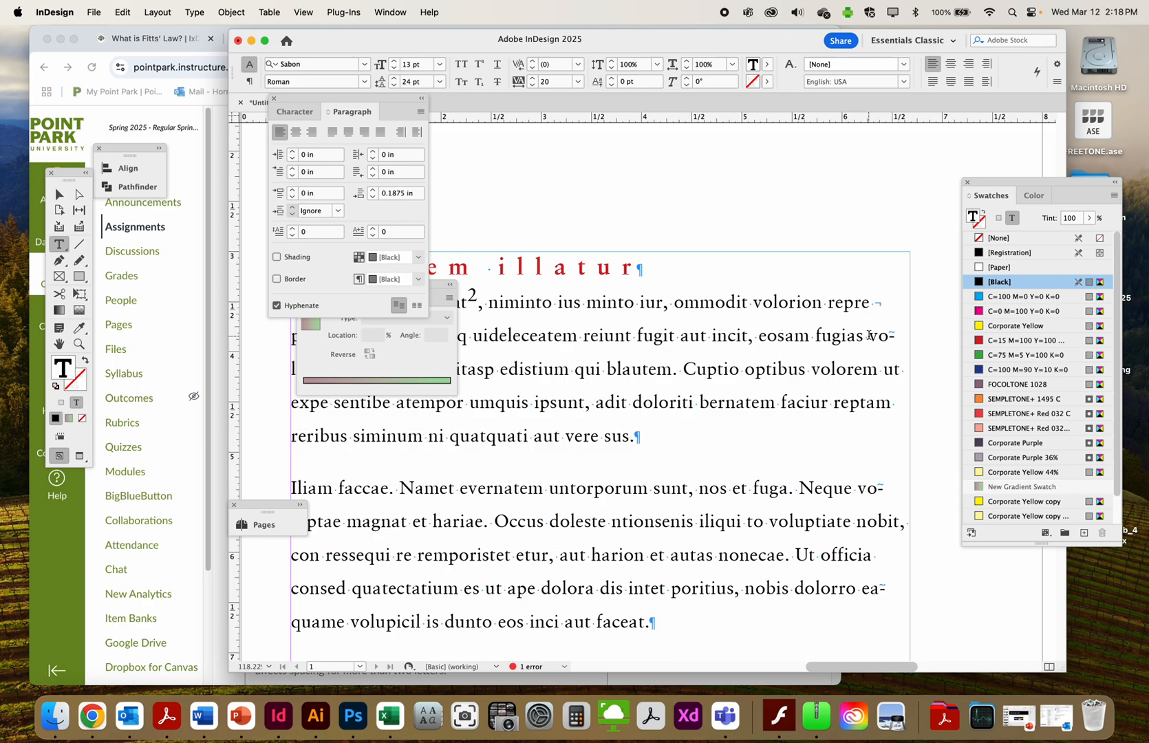
key("super+shift+minus")
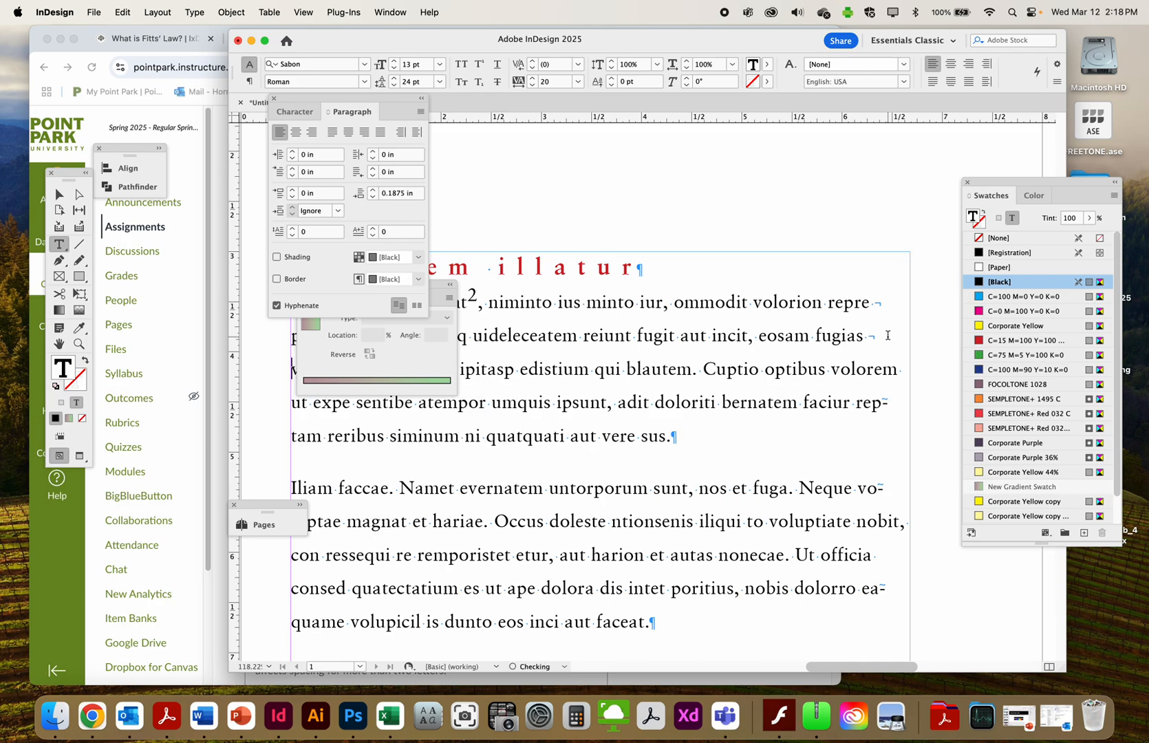
left_click(858, 404)
key("shift+Return")
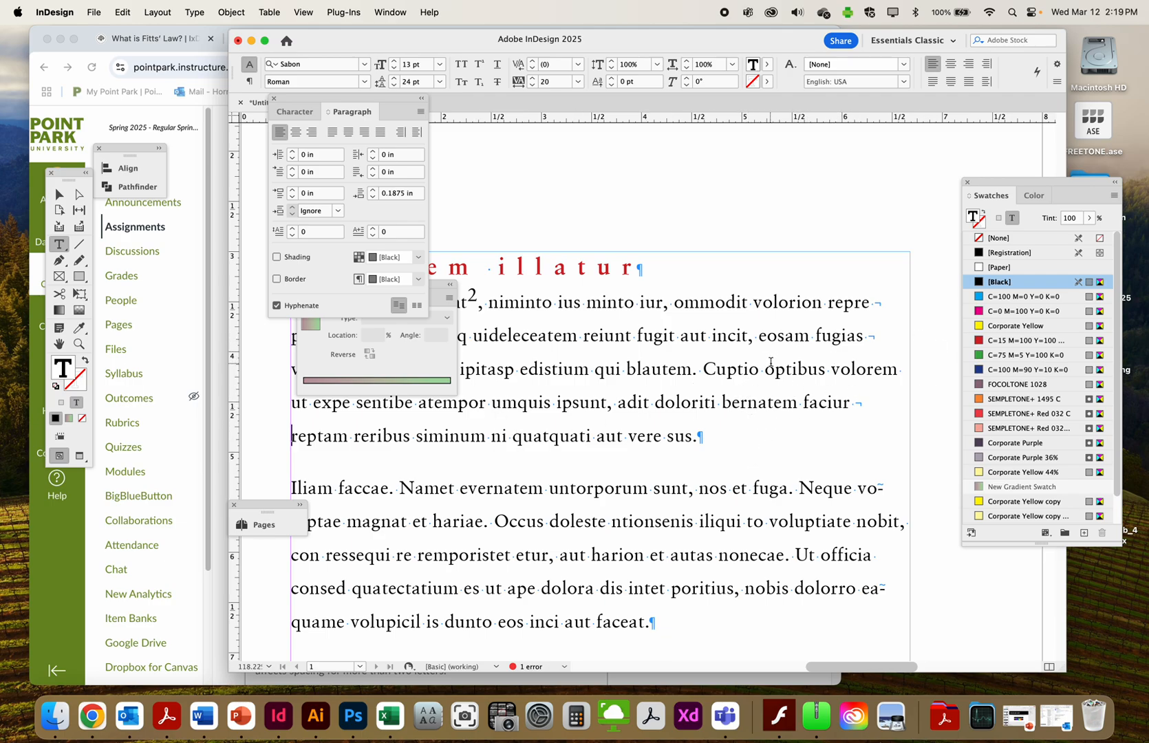
Step: Select text across the first two body paragraphs and set their space before to 0.1875 in
left_click(713, 431)
left_click_drag(612, 401, 711, 521)
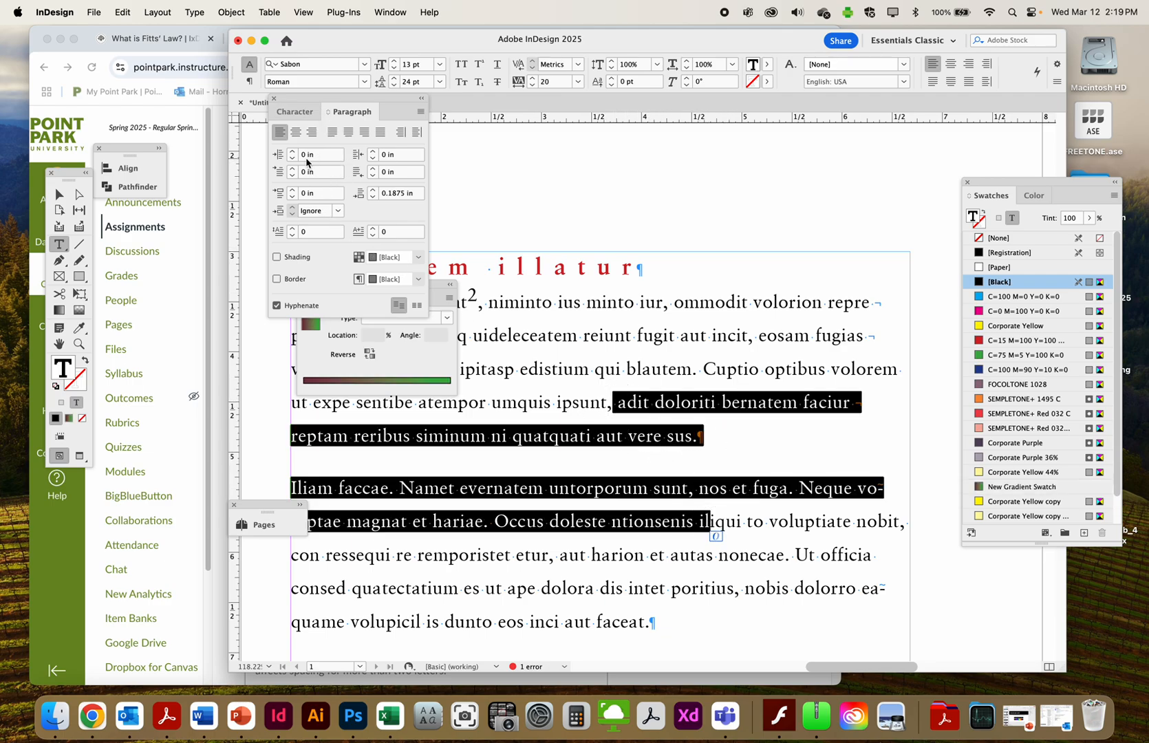
left_click(291, 194)
left_click(291, 193)
left_click(291, 193)
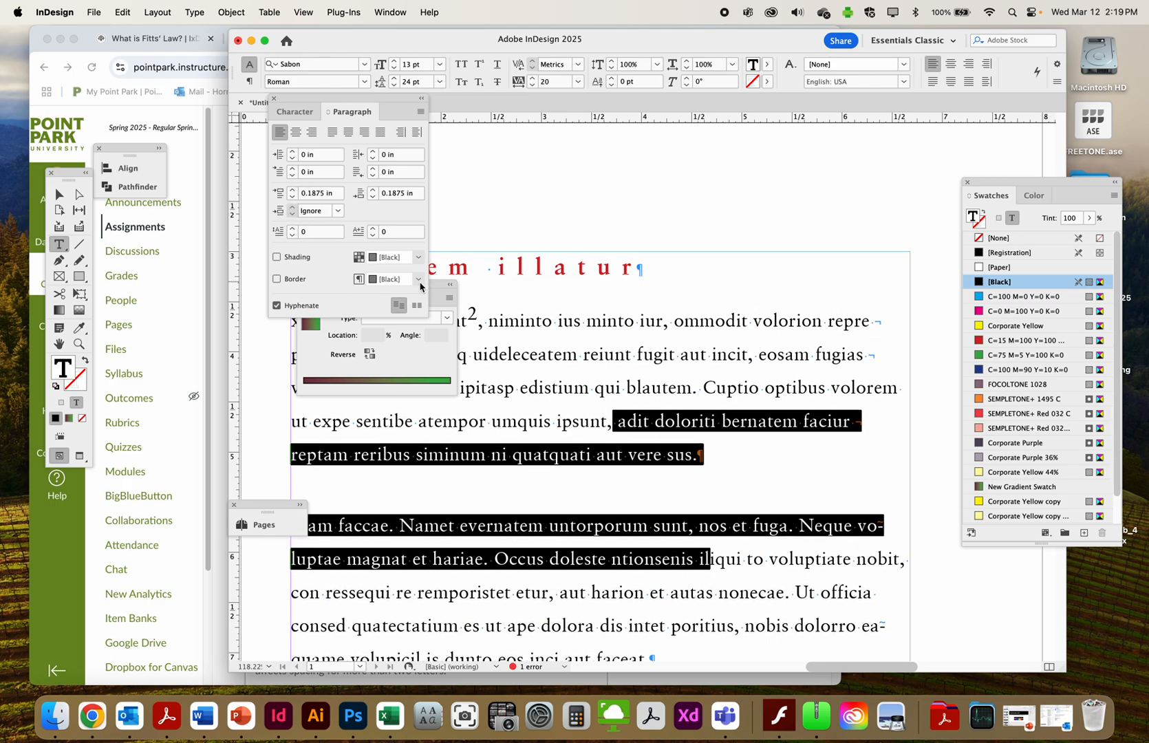
Step: Move the Paragraph and Gradient panels off the text and give the first body paragraph a three-line, one-character drop cap
left_click_drag(385, 102, 883, 164)
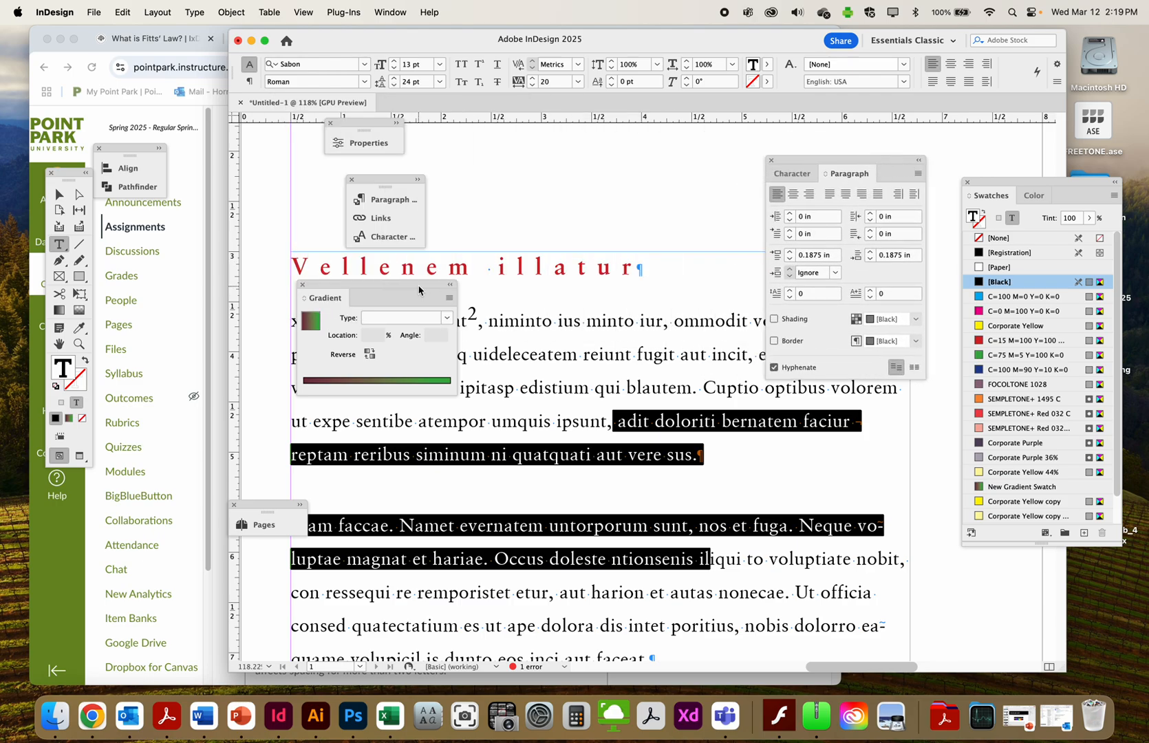
left_click_drag(404, 286, 889, 461)
left_click(410, 339)
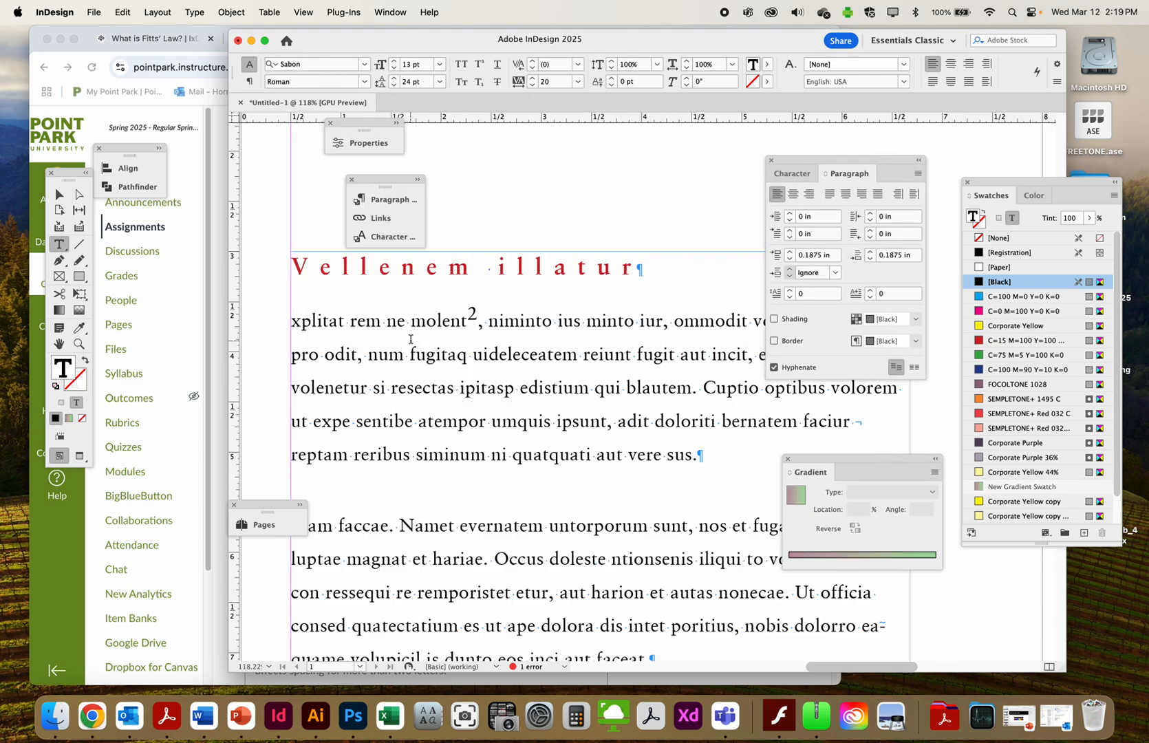
left_click(790, 290)
left_click(790, 290)
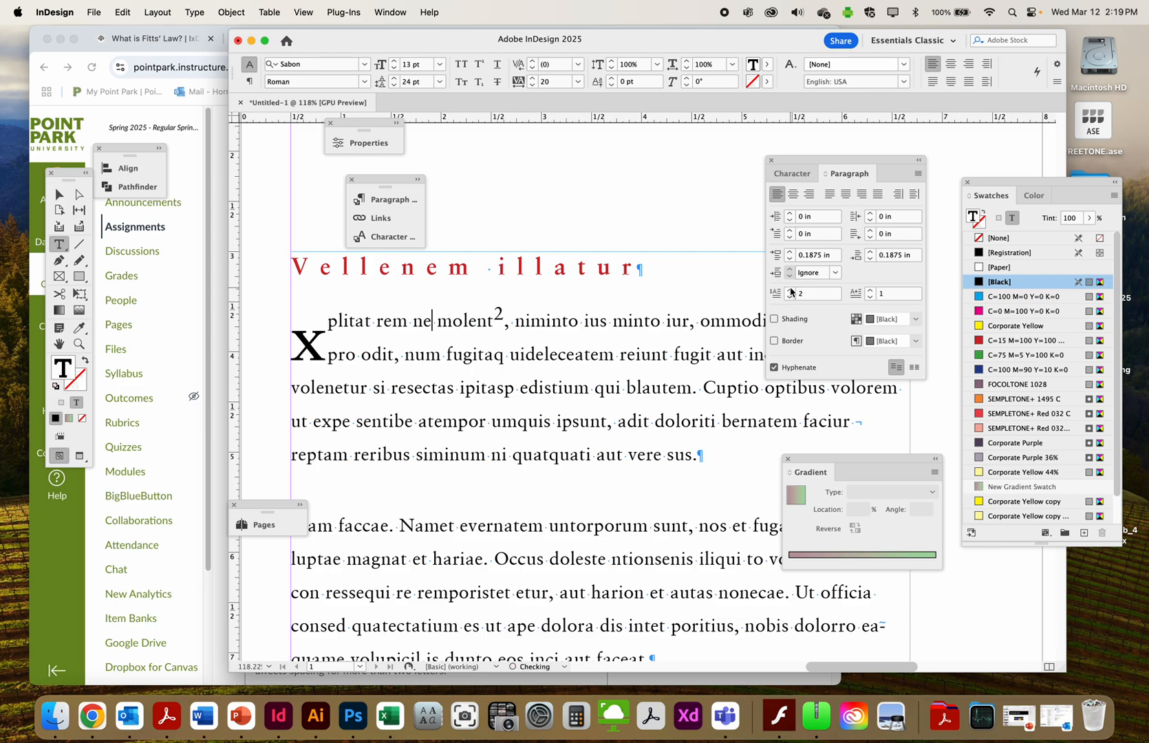
left_click(791, 291)
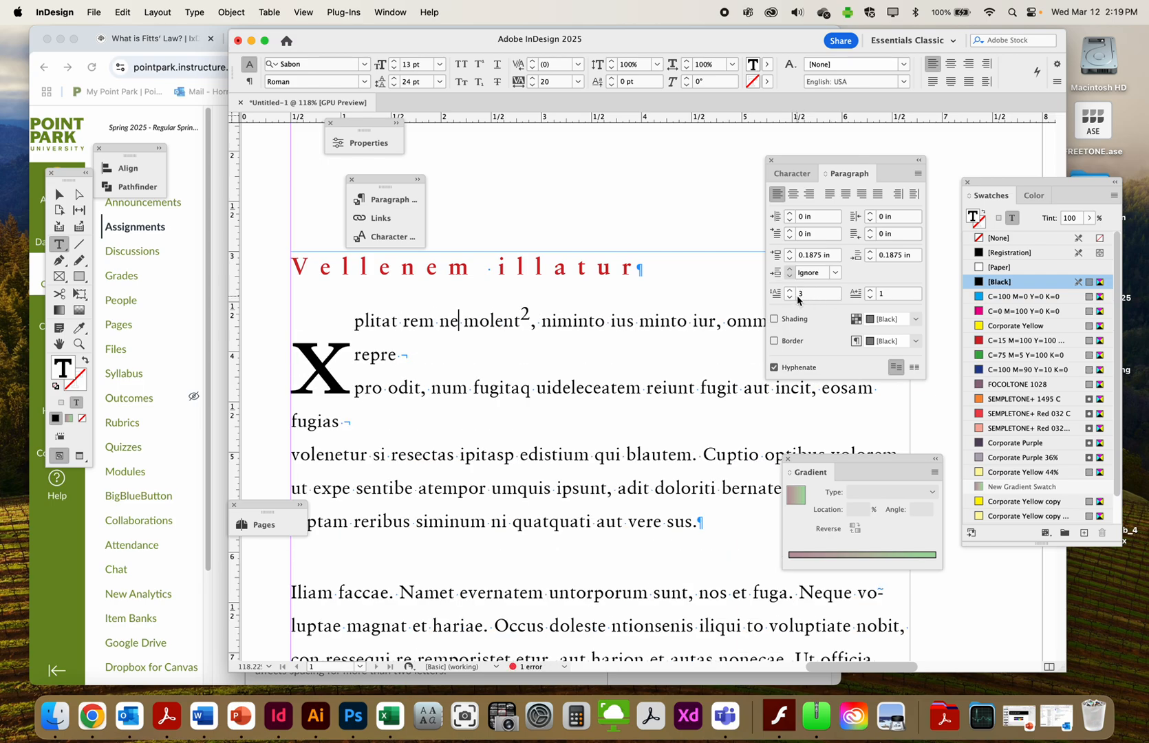
Step: Give the second body paragraph, starting with "Iliam", a drop cap three lines high and five characters long
scroll(401, 486, "down", 8)
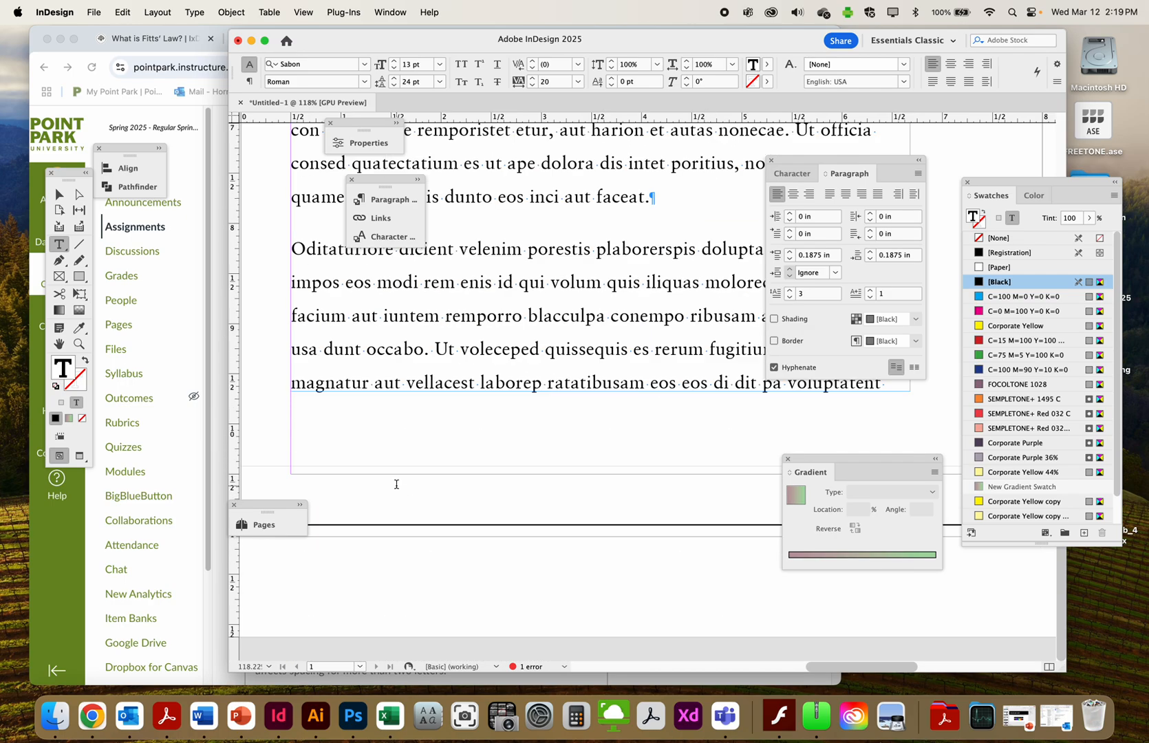
scroll(400, 487, "up", 2)
left_click(372, 275)
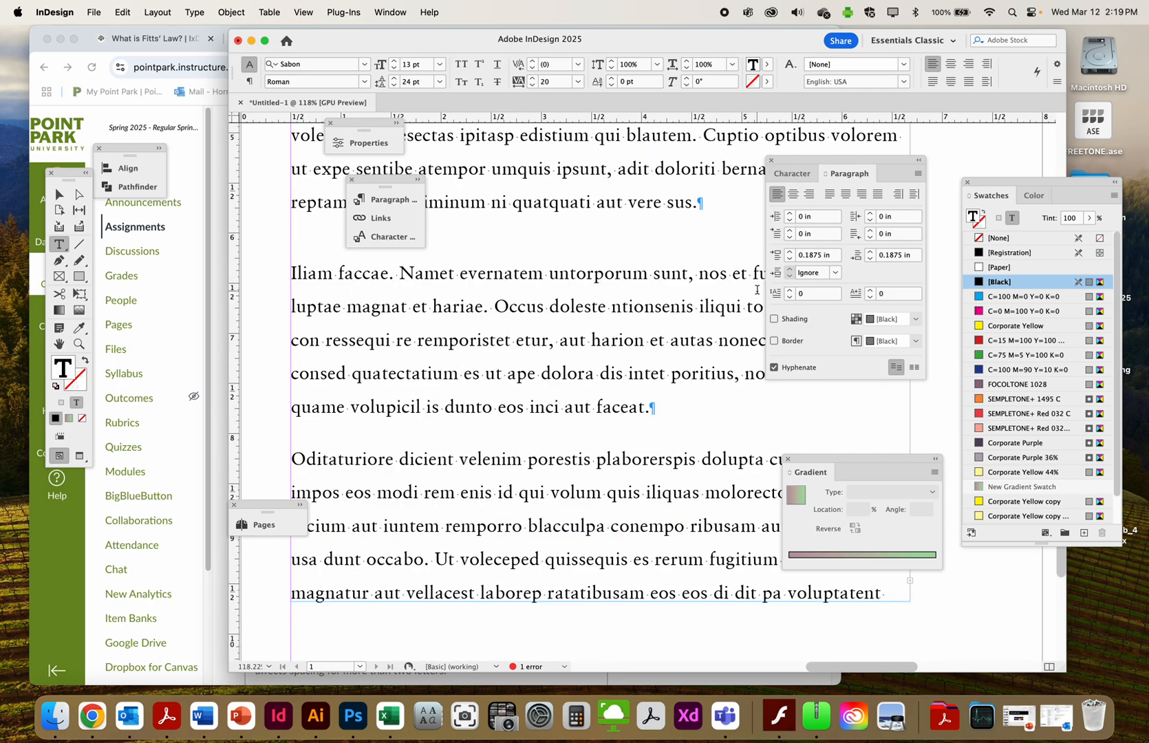
left_click(788, 291)
left_click(788, 290)
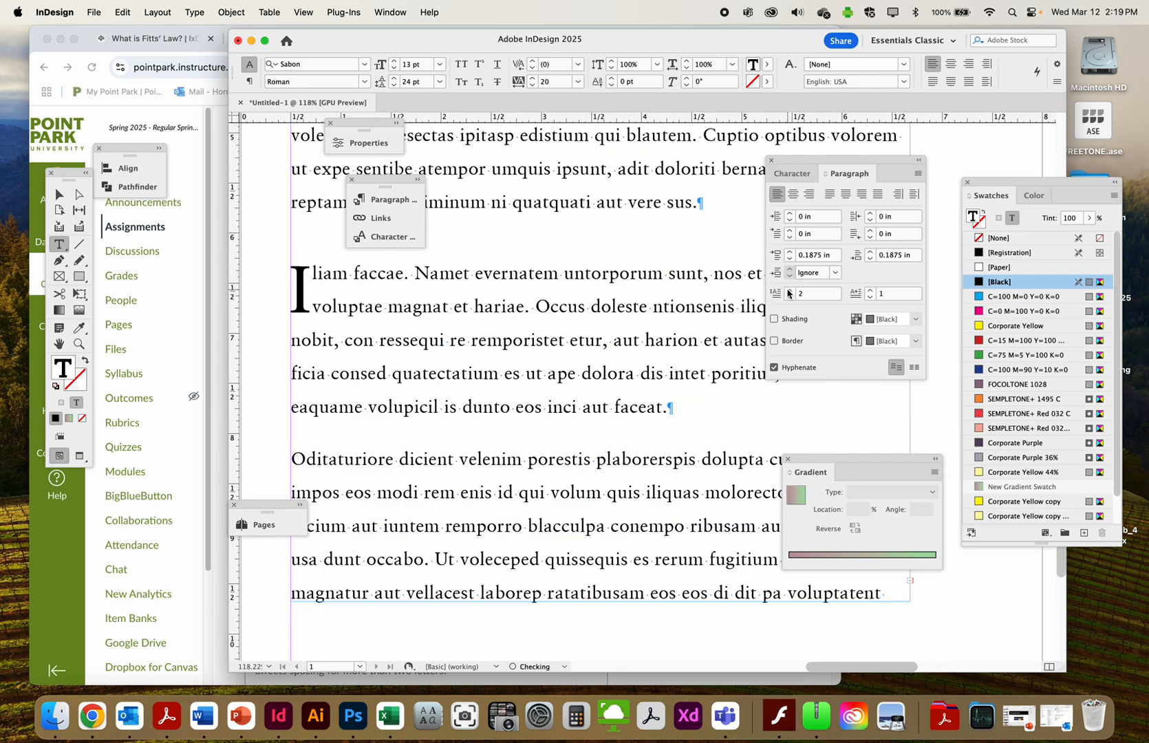
left_click(869, 291)
left_click(868, 291)
left_click(868, 291)
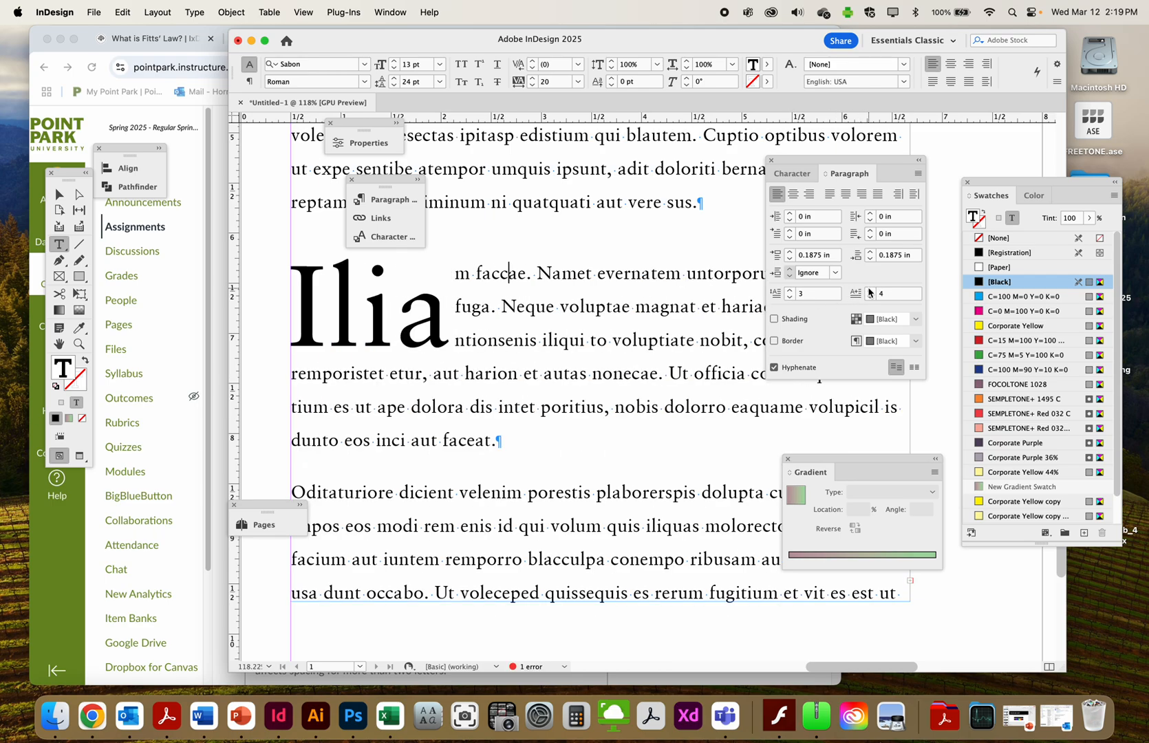
left_click(868, 291)
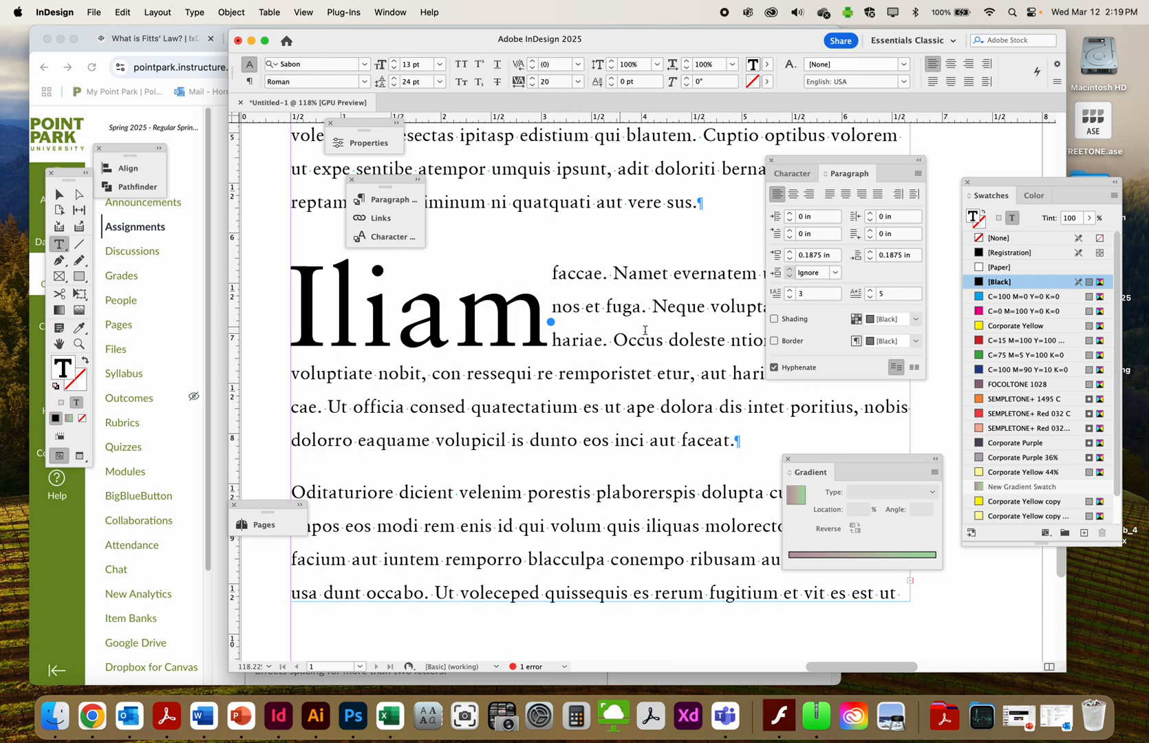
Step: Change the second body paragraph's drop cap to two lines high and 14 characters long
left_click(788, 297)
left_click(871, 290)
left_click(871, 290)
left_click(871, 291)
left_click(871, 291)
left_click(871, 290)
left_click(872, 291)
left_click(872, 291)
left_click(871, 291)
left_click(872, 291)
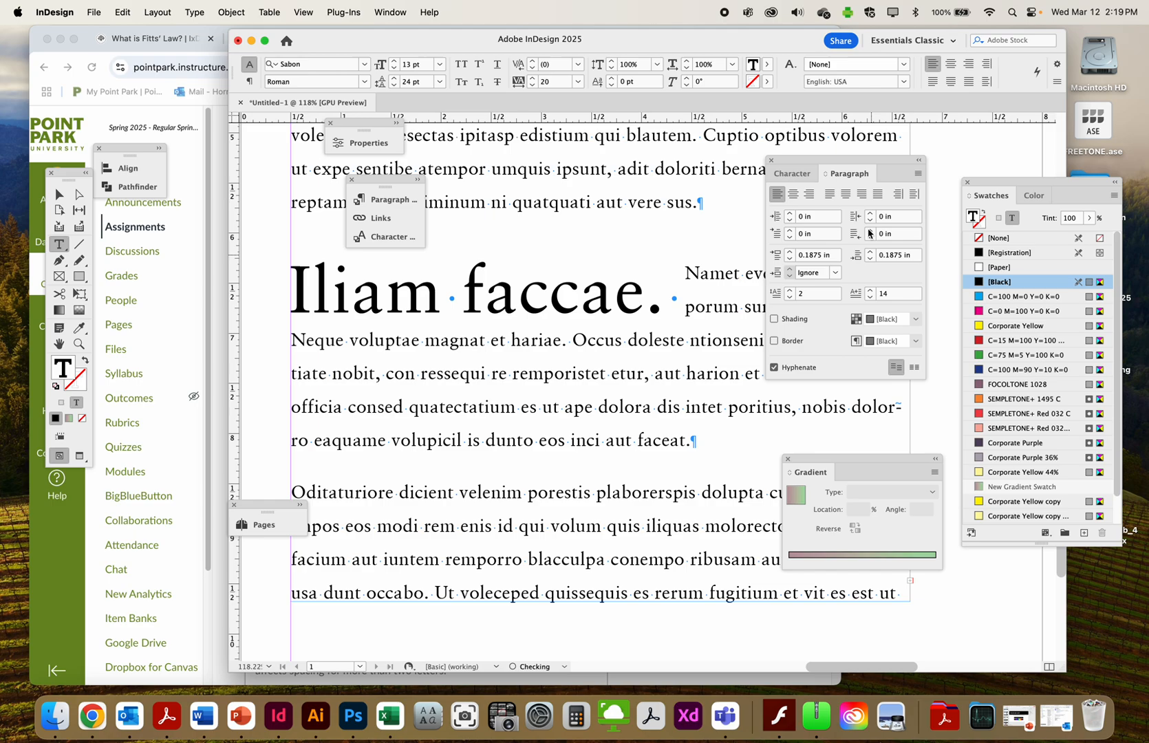
Step: Uncover the drop cap text "Iliam faccae." and format it in SEMPLETONE+ Red 032 C with the Italic style
left_click_drag(828, 163, 883, 172)
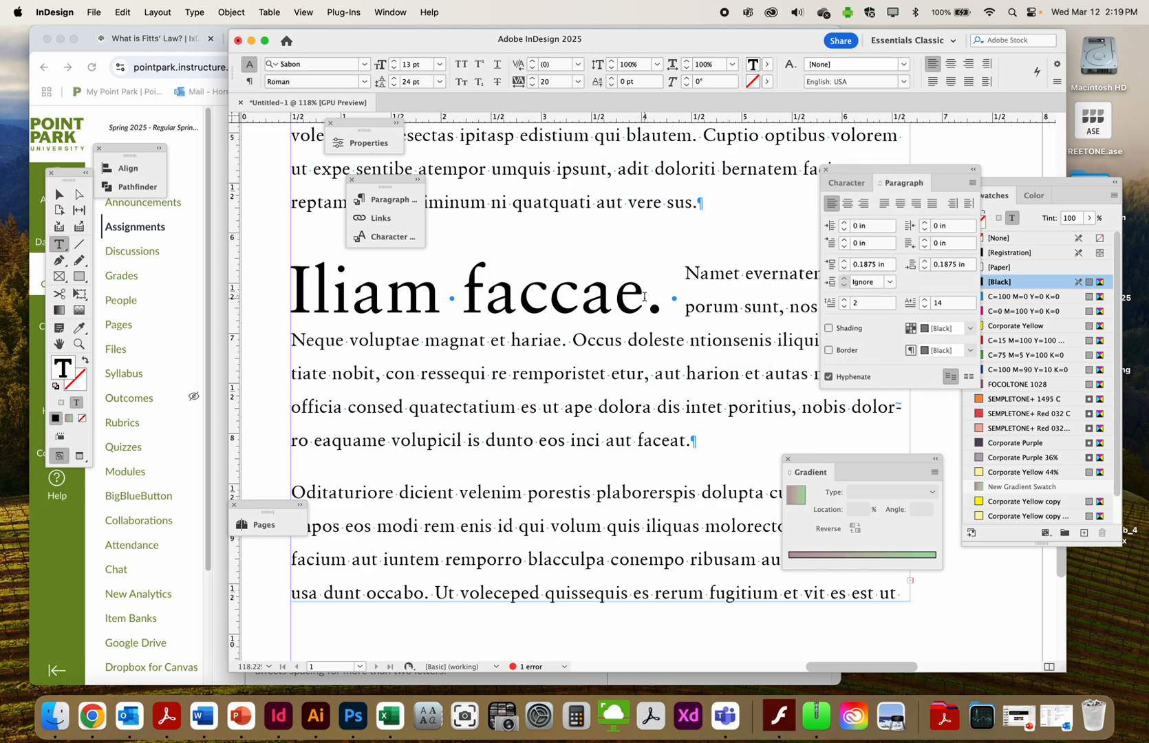
left_click_drag(664, 296, 273, 294)
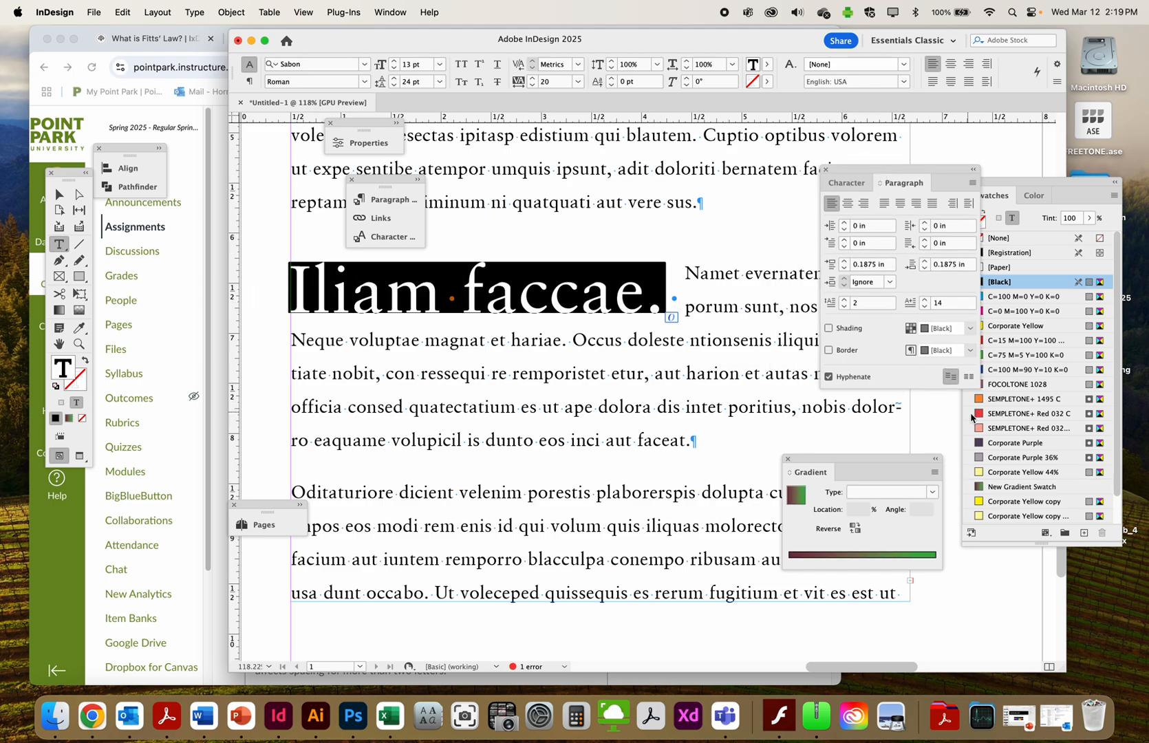
left_click(968, 415)
left_click(660, 297)
left_click_drag(652, 300, 275, 294)
left_click(363, 81)
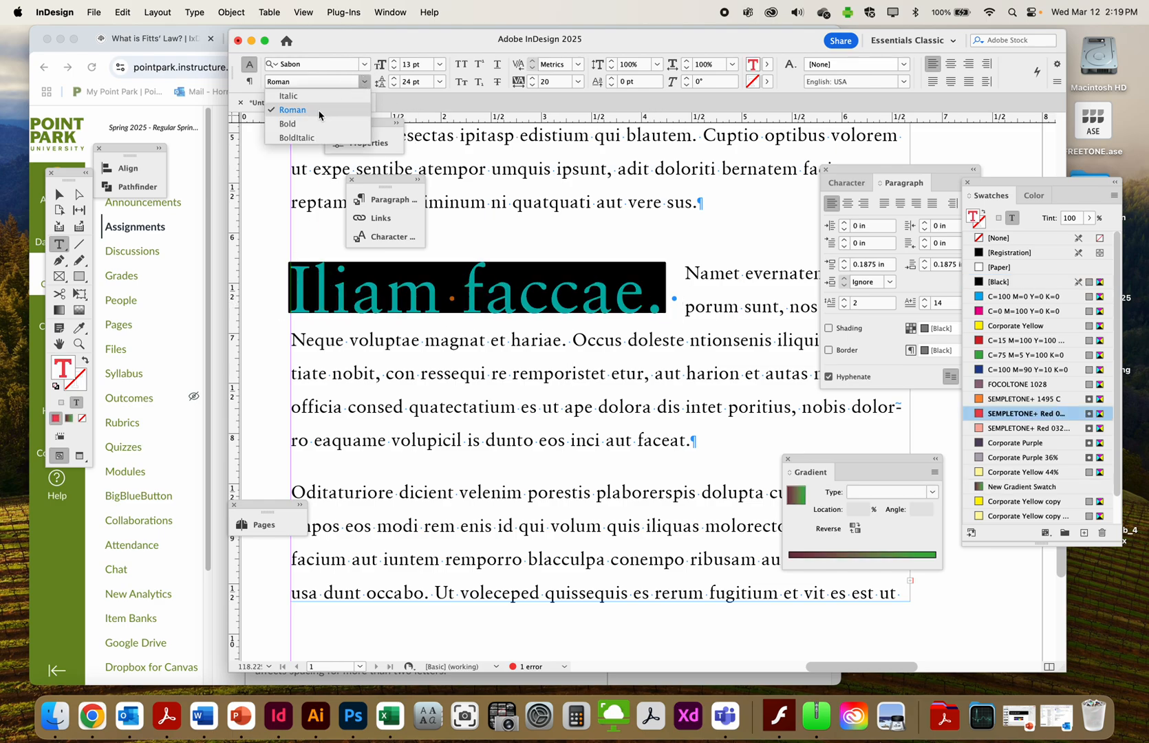
left_click(311, 100)
left_click(608, 293)
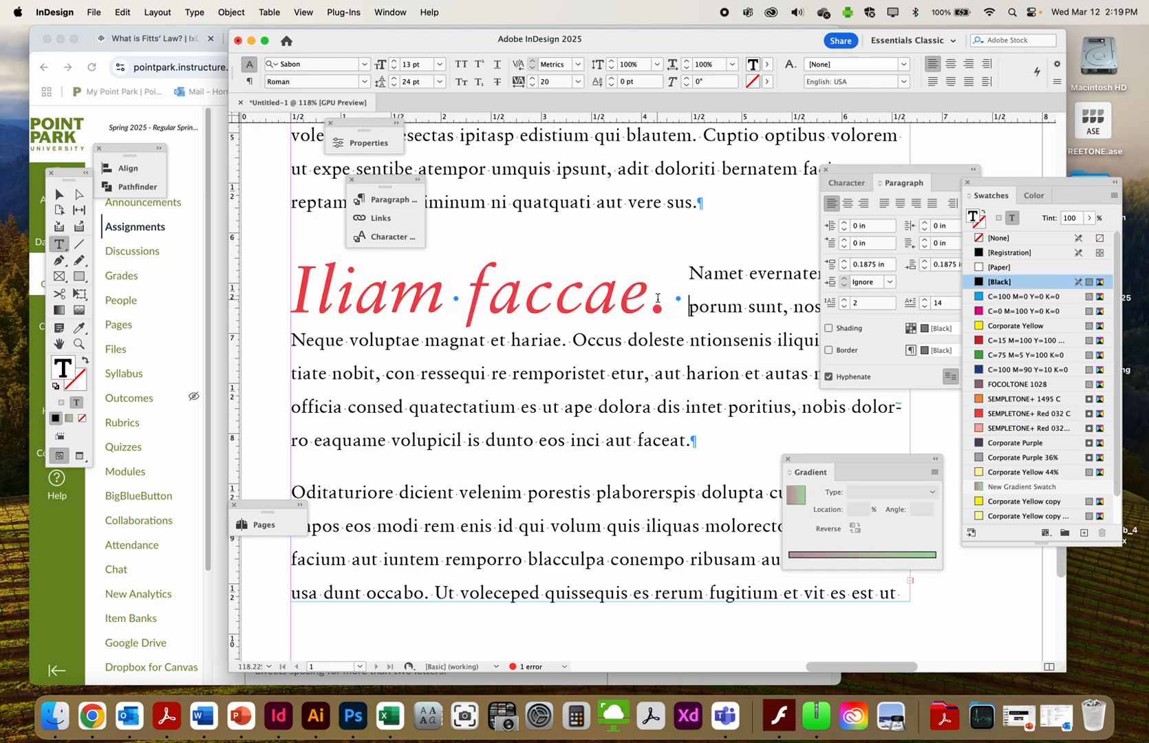
left_click_drag(654, 298, 337, 298)
left_click(846, 183)
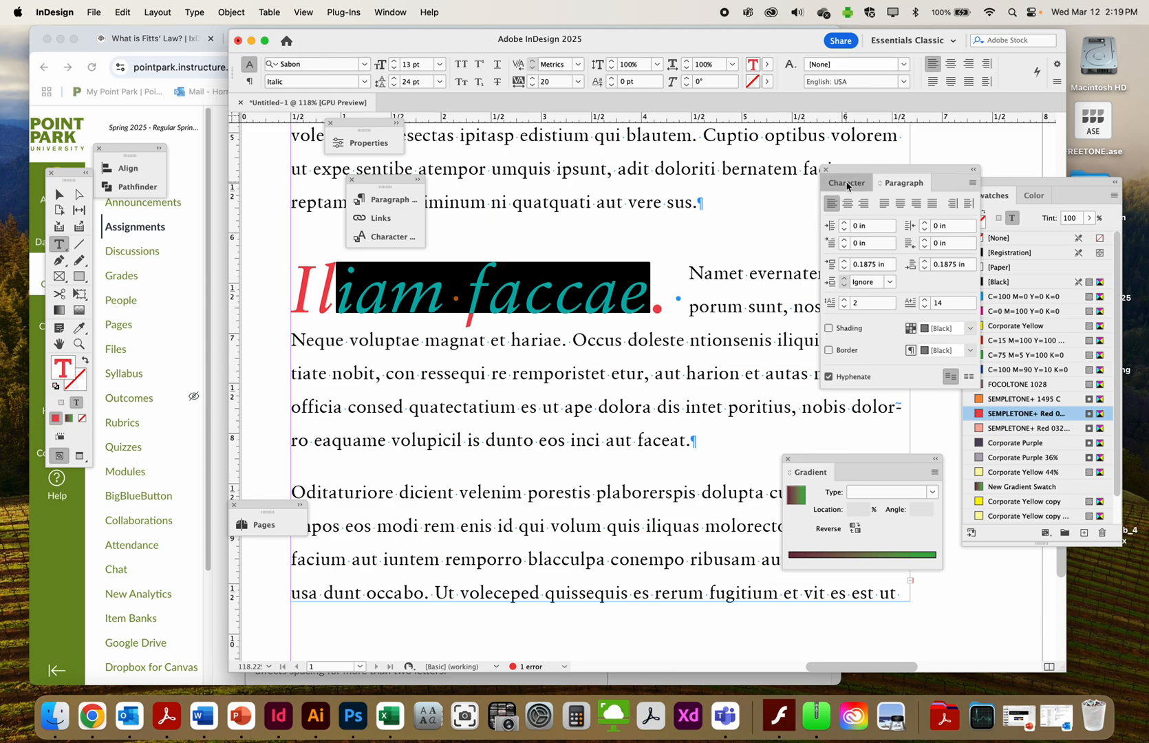
left_click(906, 185)
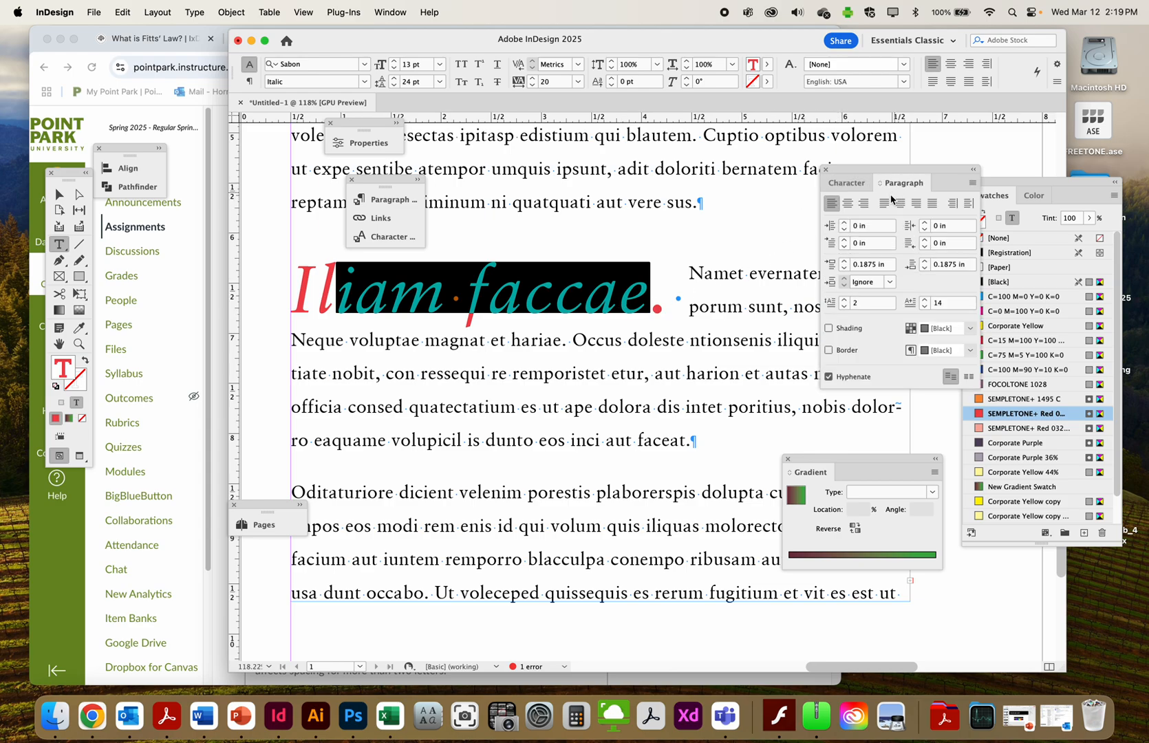
left_click(572, 325)
Step: Copy the heading "Vellenem illatur" into a new text frame about 2.33 in by 0.88 in above the body text and select its text
scroll(490, 333, "up", 5)
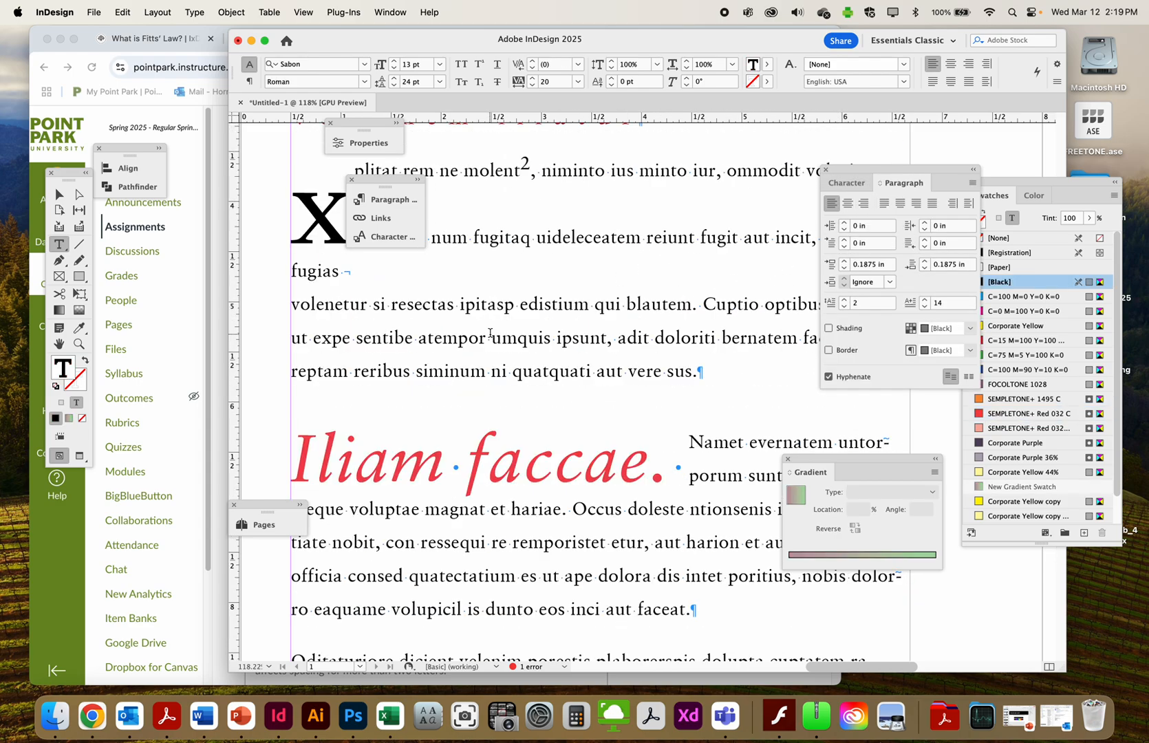
scroll(490, 333, "up", 6)
left_click_drag(681, 323, 278, 320)
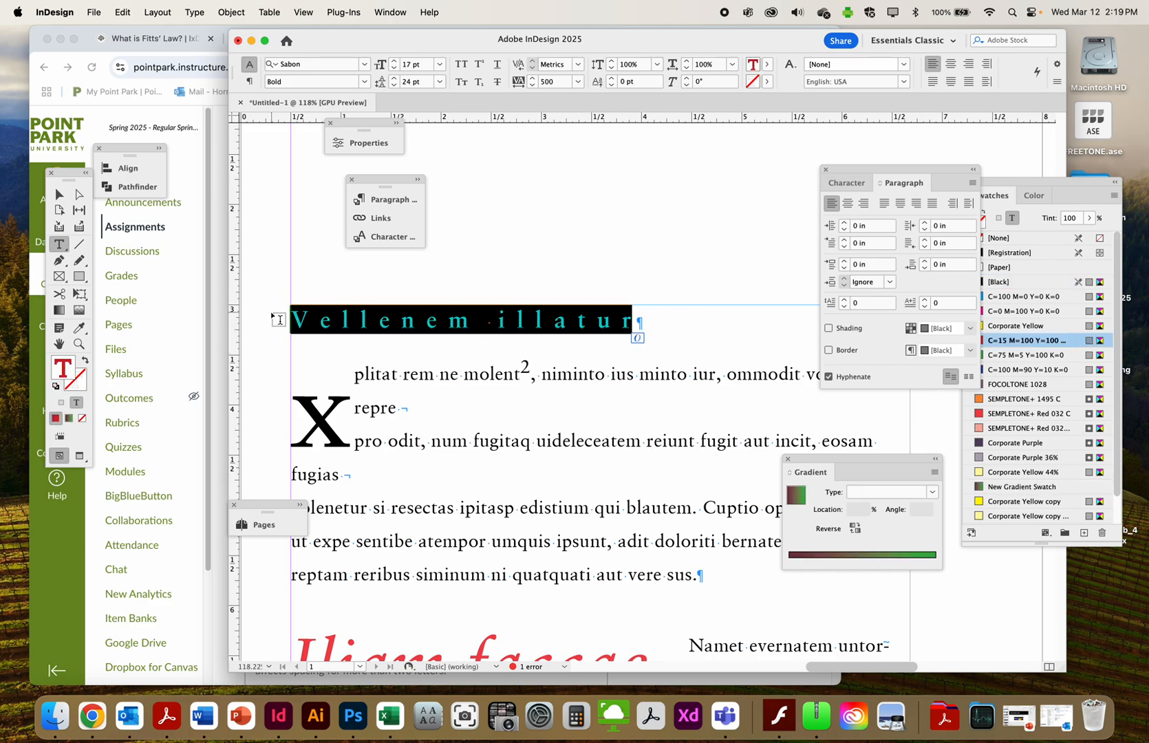
key("super+c")
left_click_drag(521, 196, 754, 282)
key("super+v")
key("super+a")
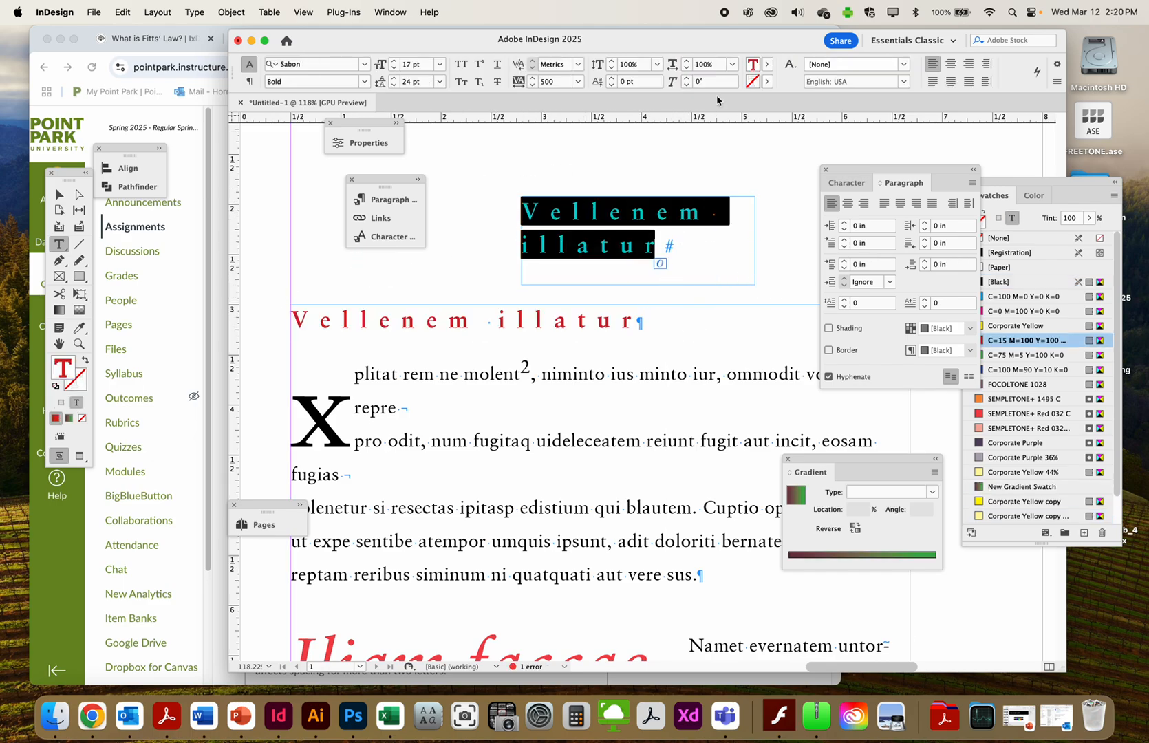
Step: Start a Drop Shadow effect on the new text frame that holds the copied heading
left_click(59, 194)
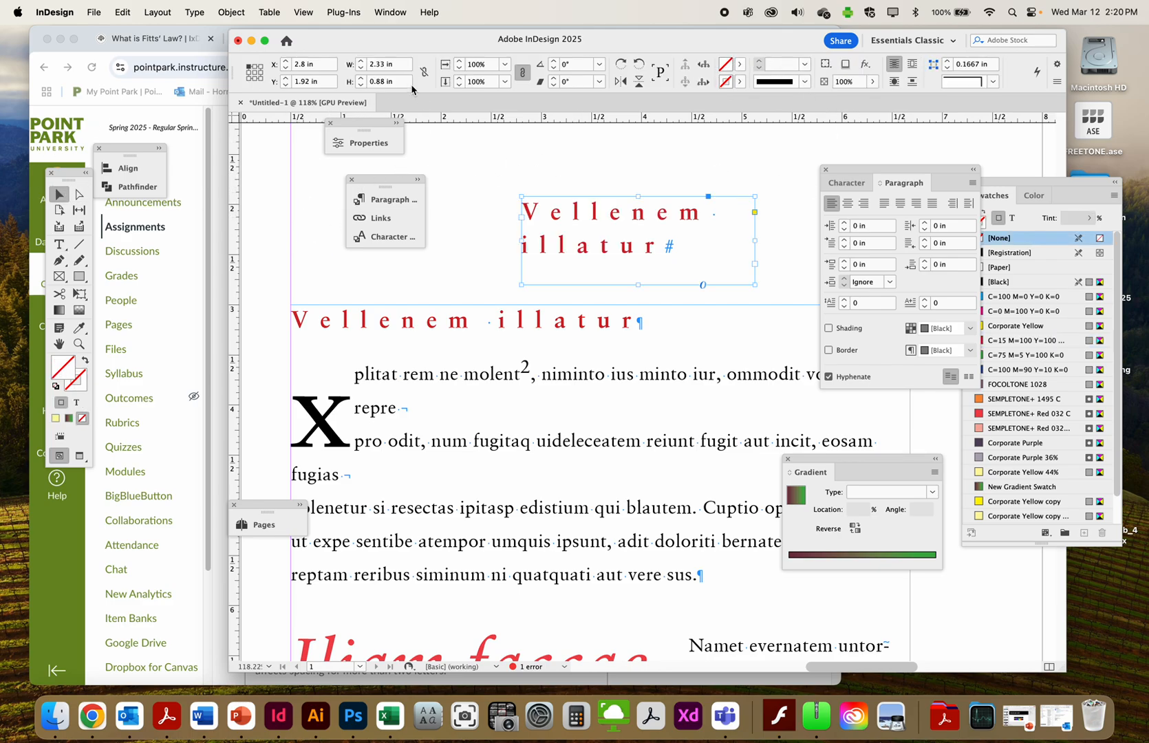
left_click(348, 143)
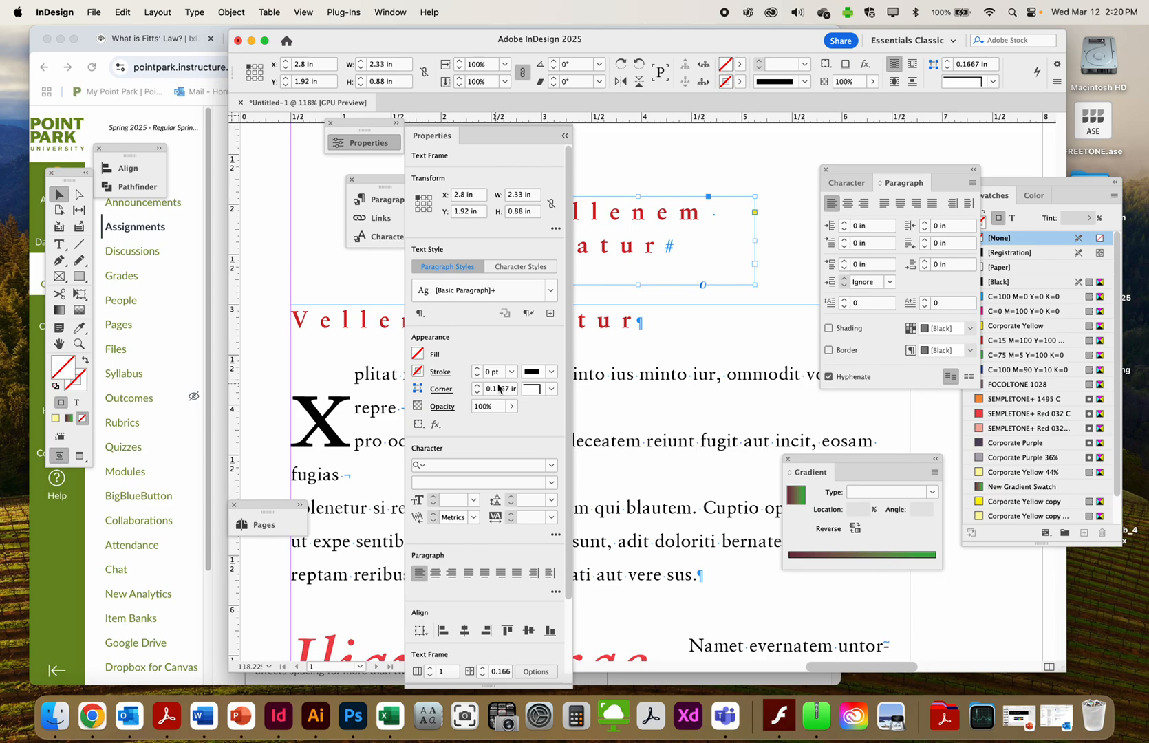
left_click(435, 423)
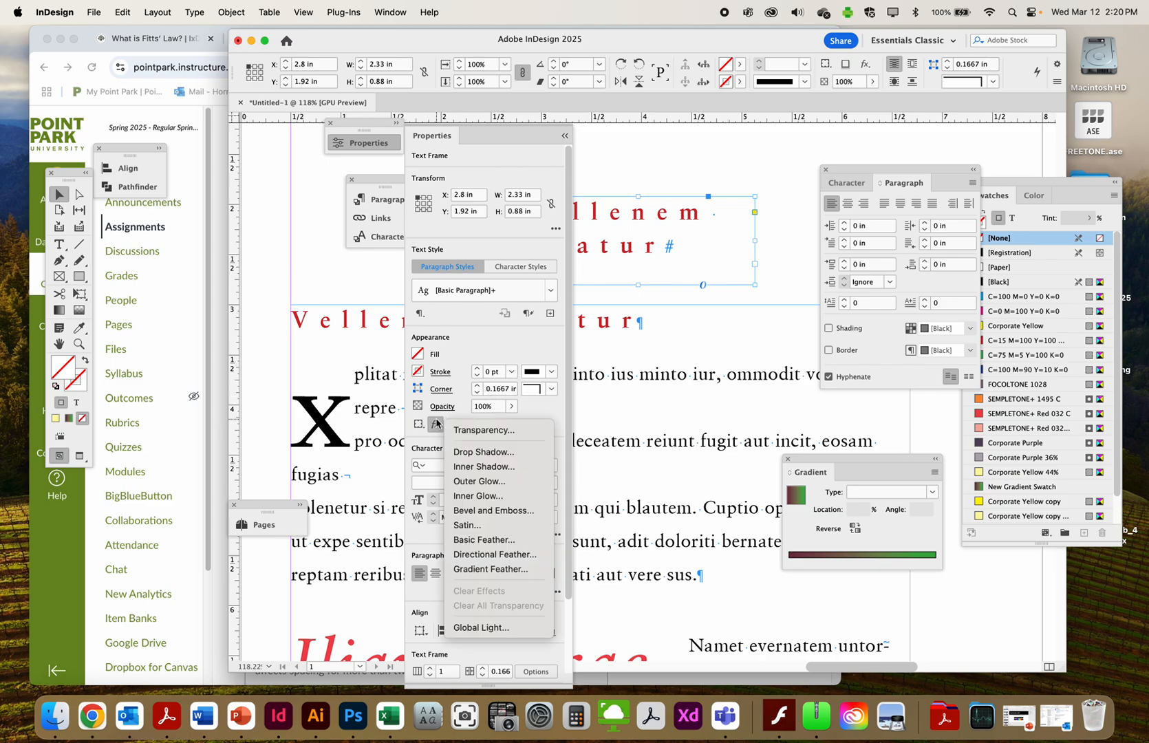
left_click(483, 451)
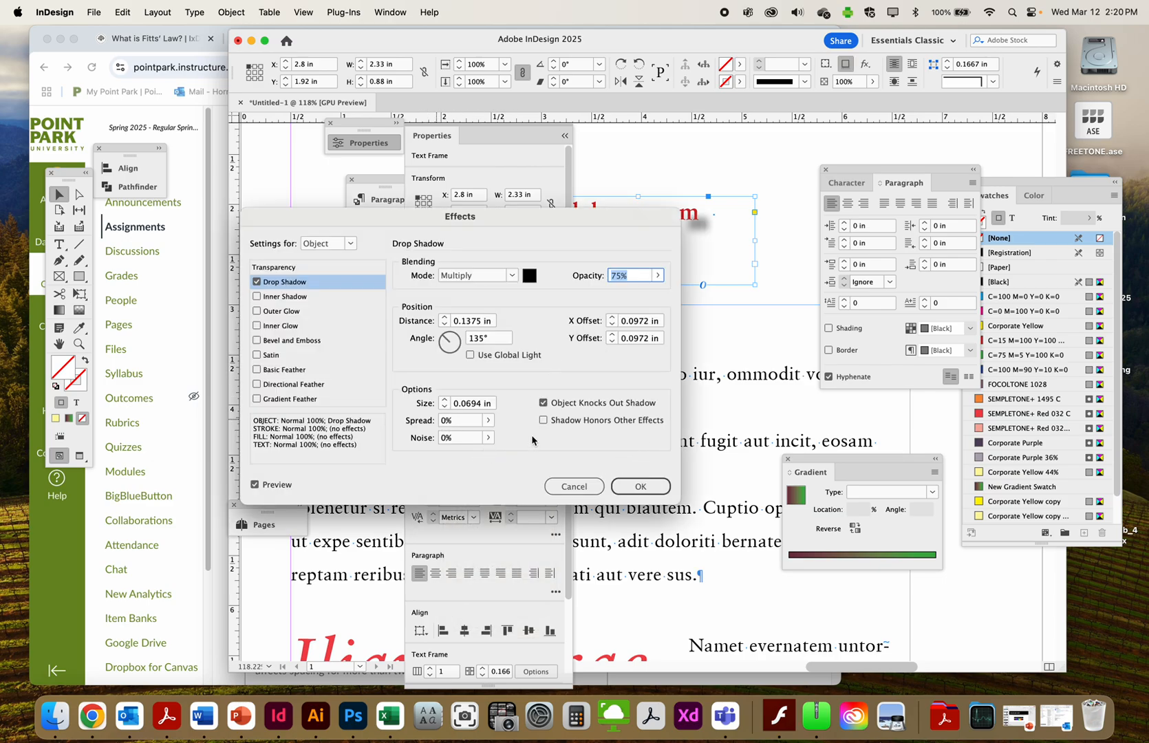
type("200")
key("Tab")
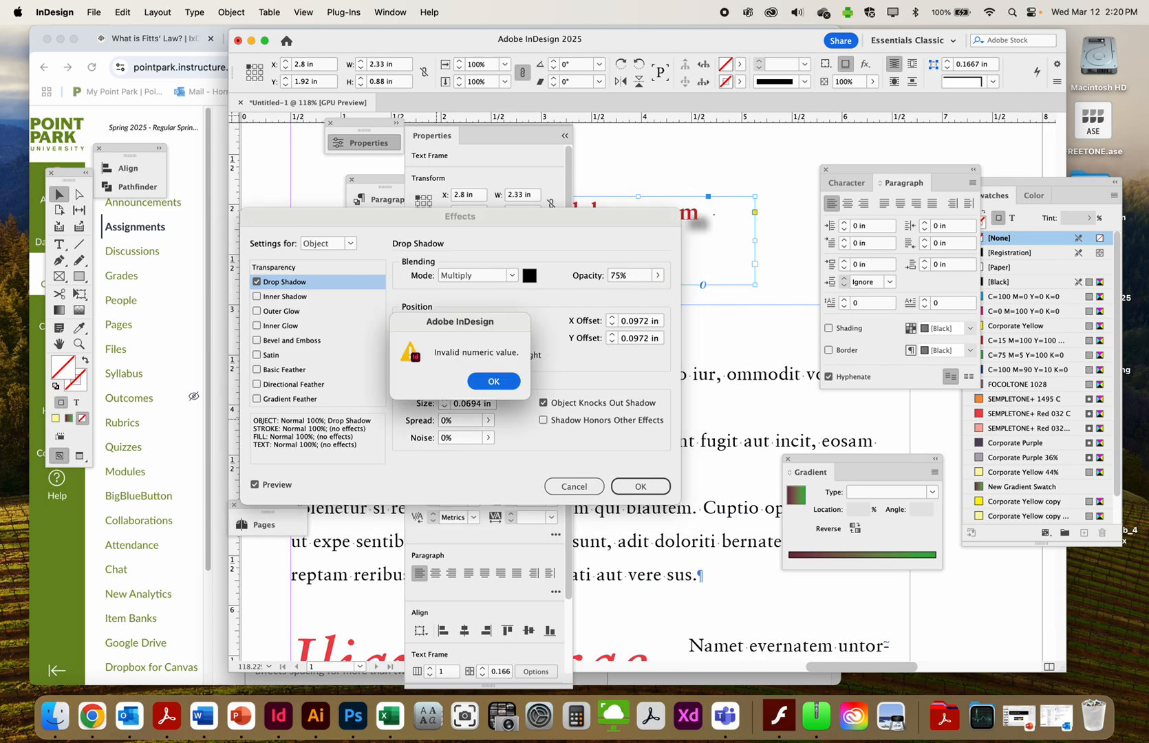
left_click(492, 388)
Step: Set the drop shadow's opacity to 20% and apply the effect
type("20")
left_click(624, 488)
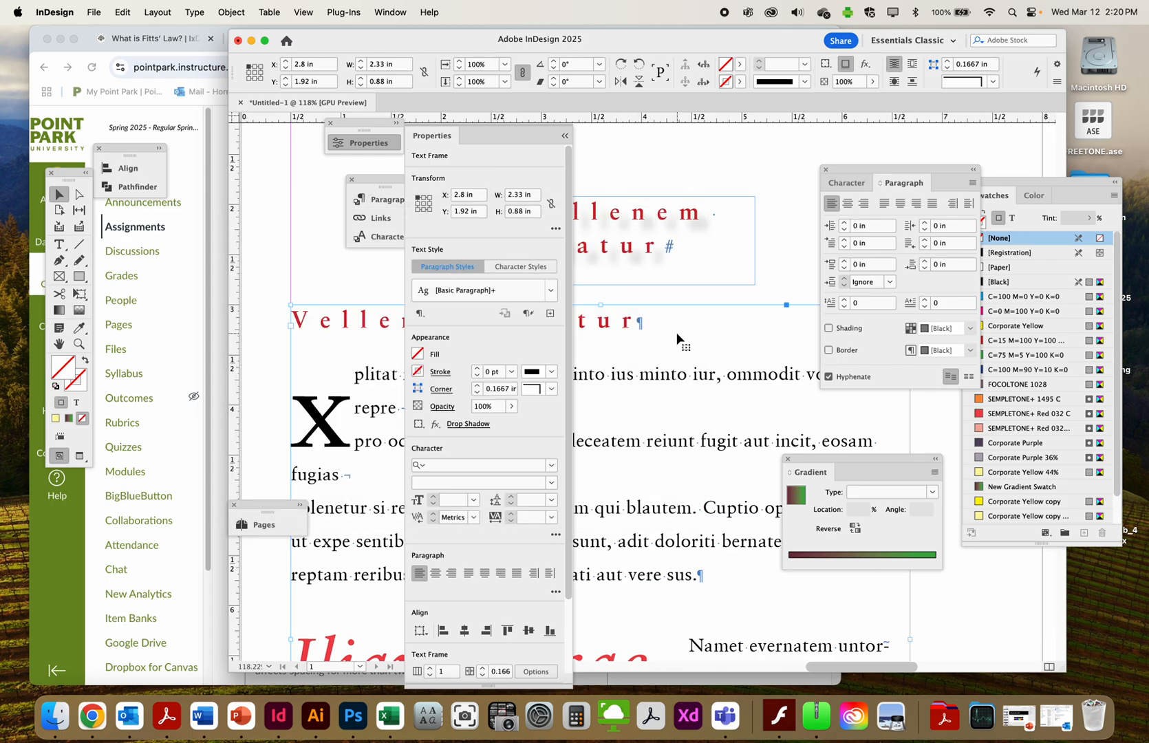
Step: Remove the three forced line breaks after "repre", "fugias" and "faciur" in the first body paragraph
left_click(562, 172)
left_click(480, 383)
left_click(491, 480, "alt+super")
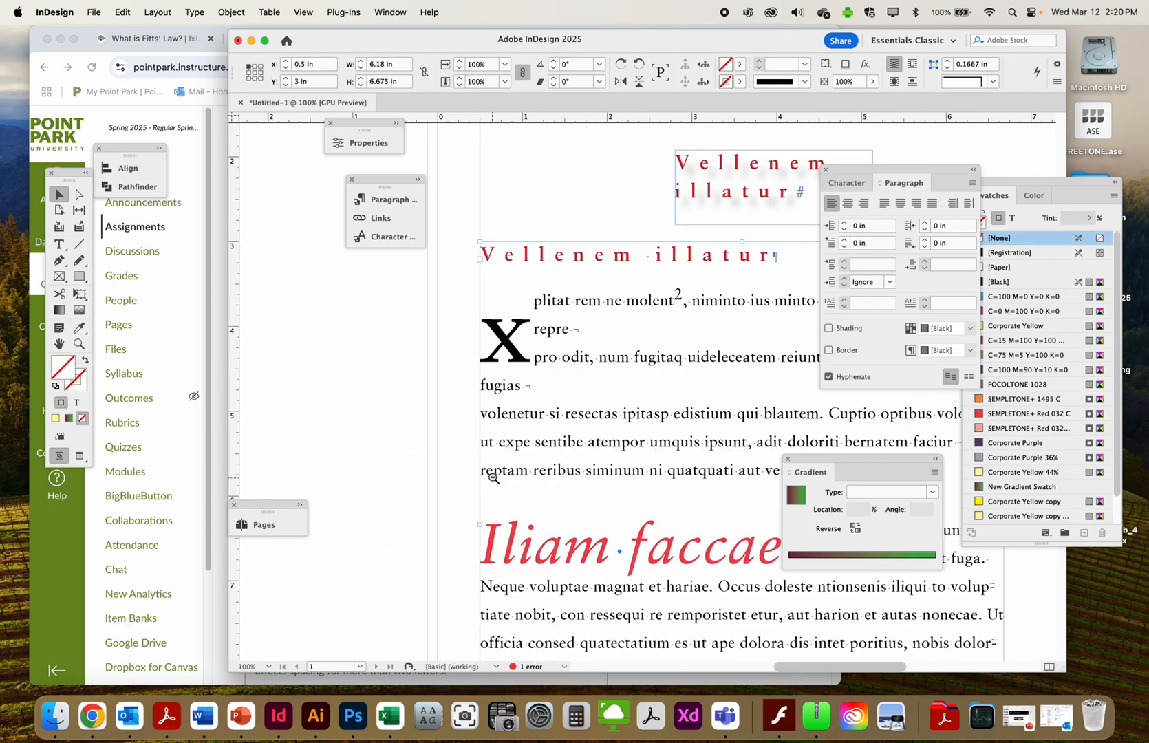
left_click(595, 443, "alt+super")
left_click(700, 407, "alt+super")
left_click(716, 407, "alt+super")
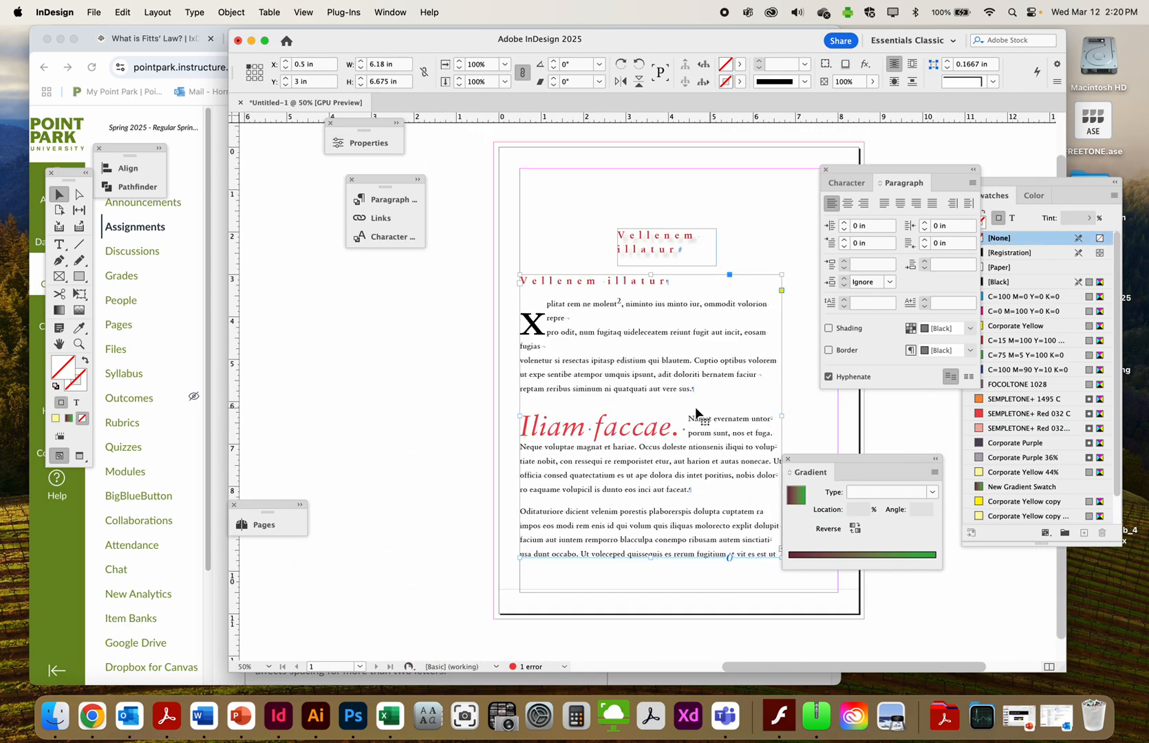
double_click(531, 317)
left_click_drag(533, 318, 590, 332)
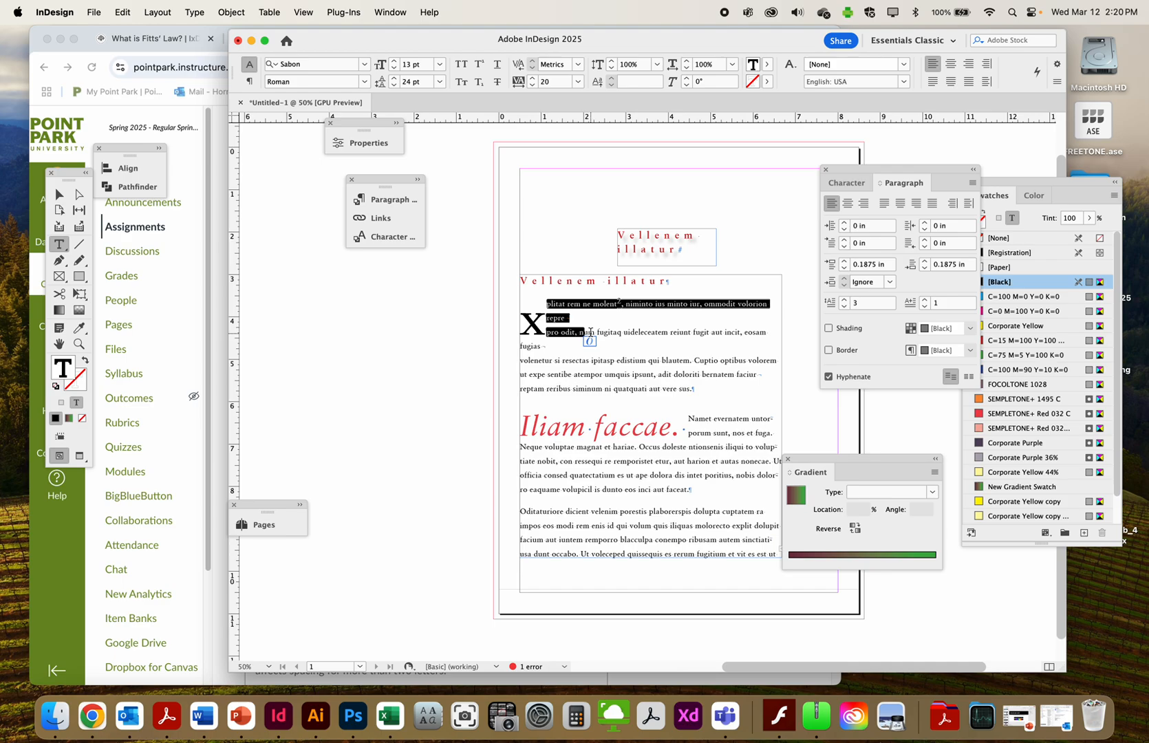
left_click(542, 314)
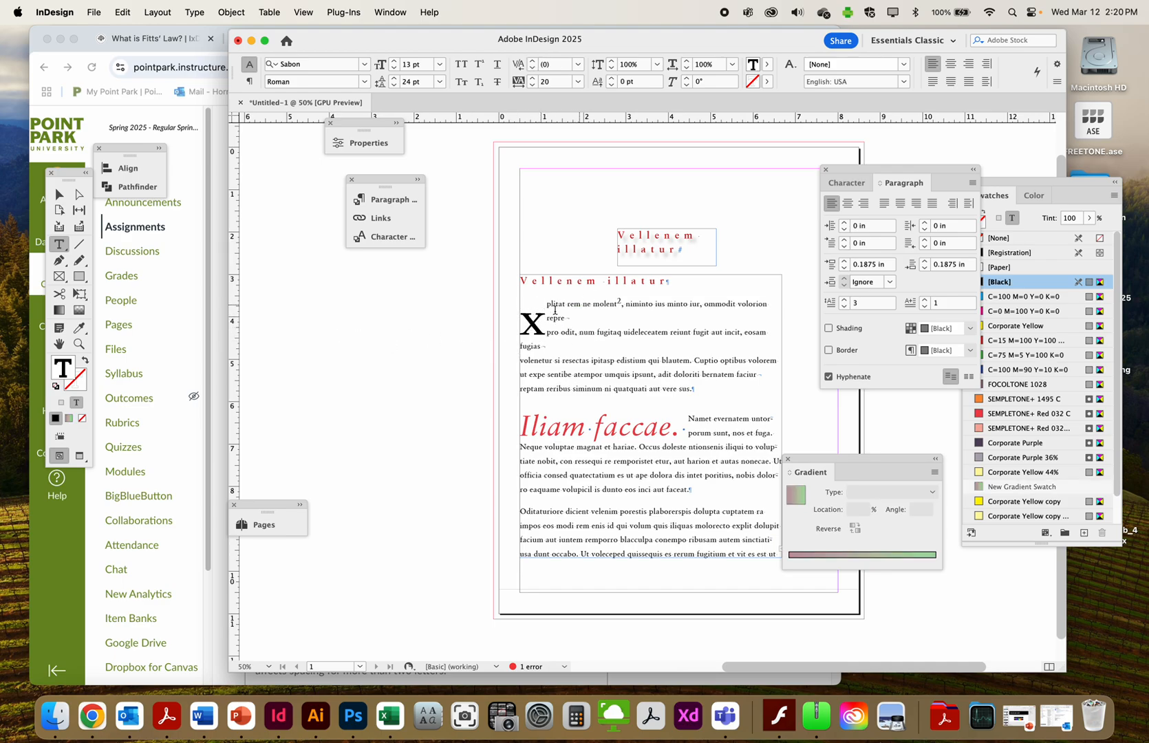
left_click_drag(665, 281, 520, 281)
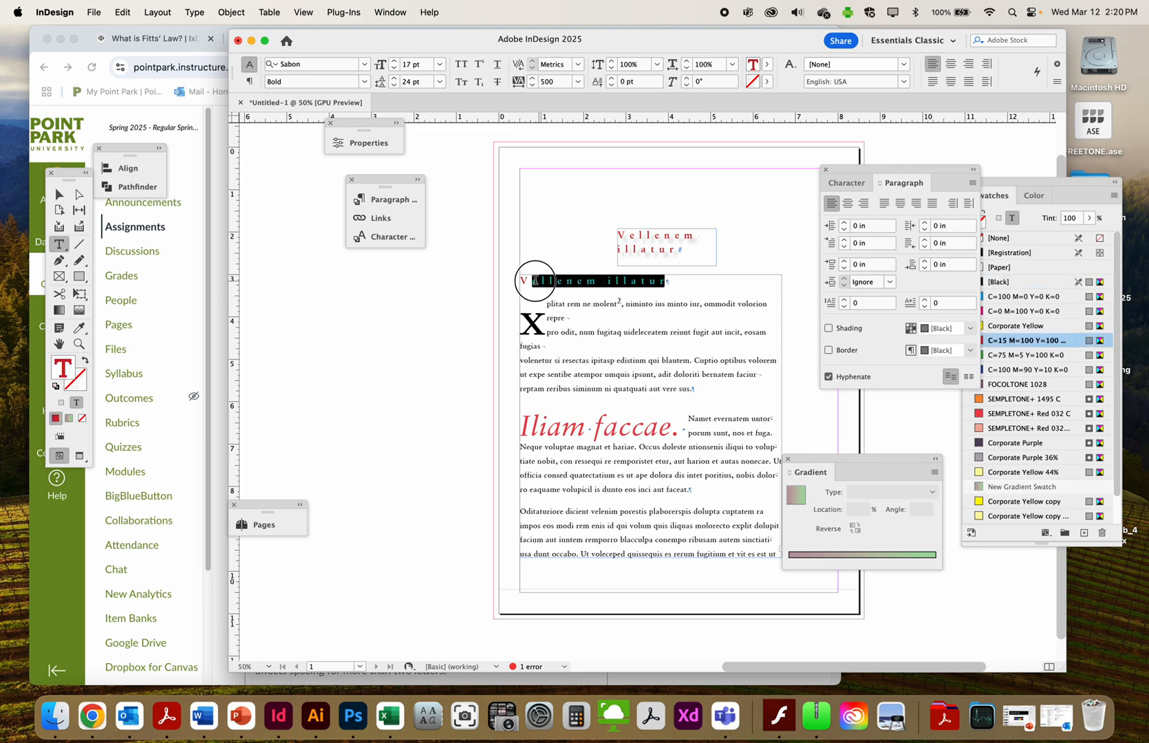
left_click(534, 326)
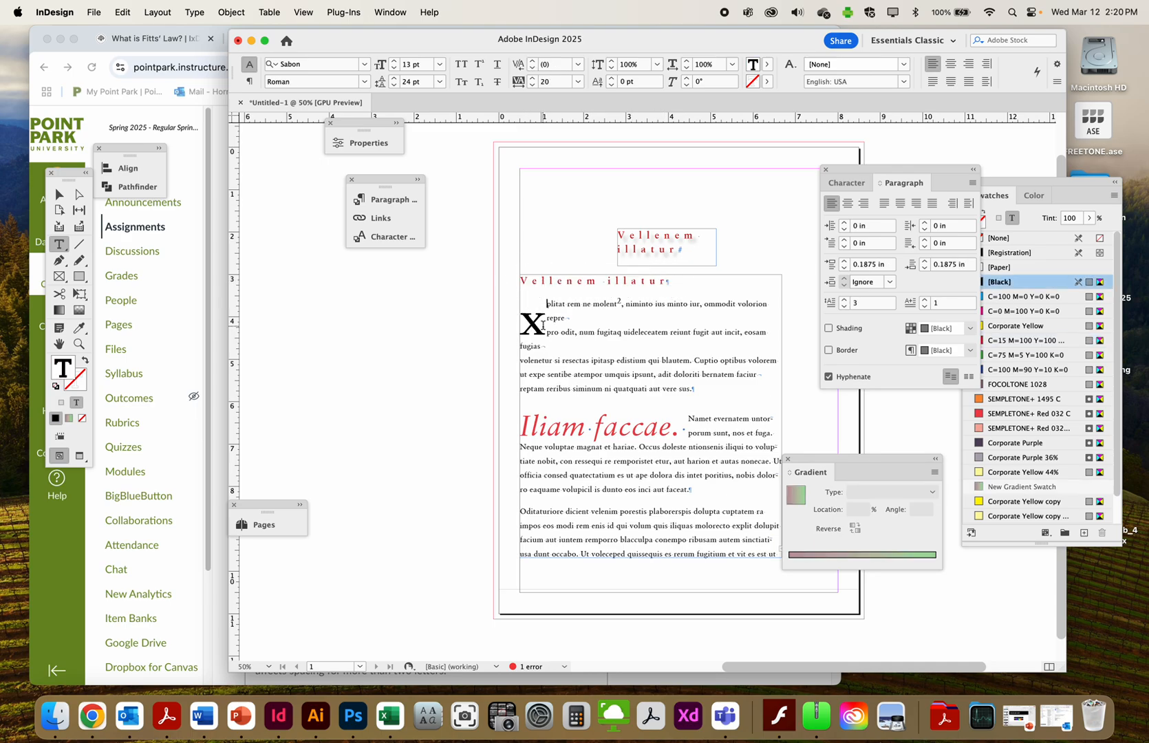
left_click(544, 333)
key("BackSpace")
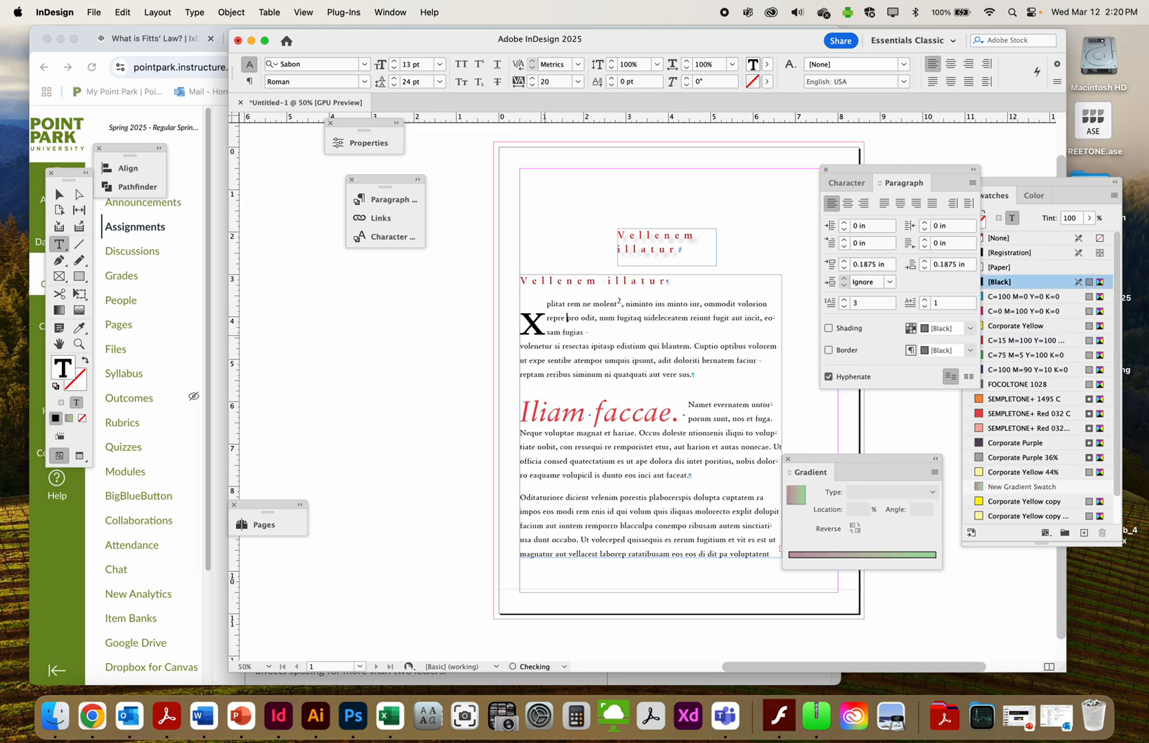
left_click(521, 347)
key("BackSpace")
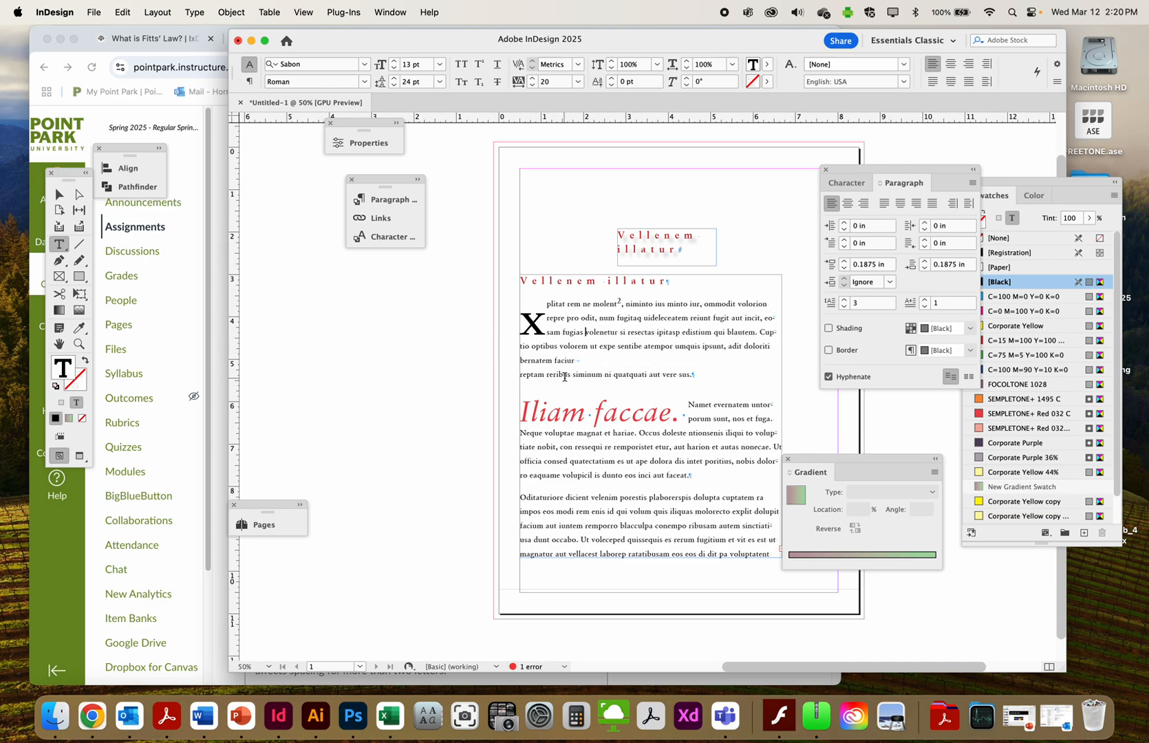
left_click(521, 375)
key("BackSpace")
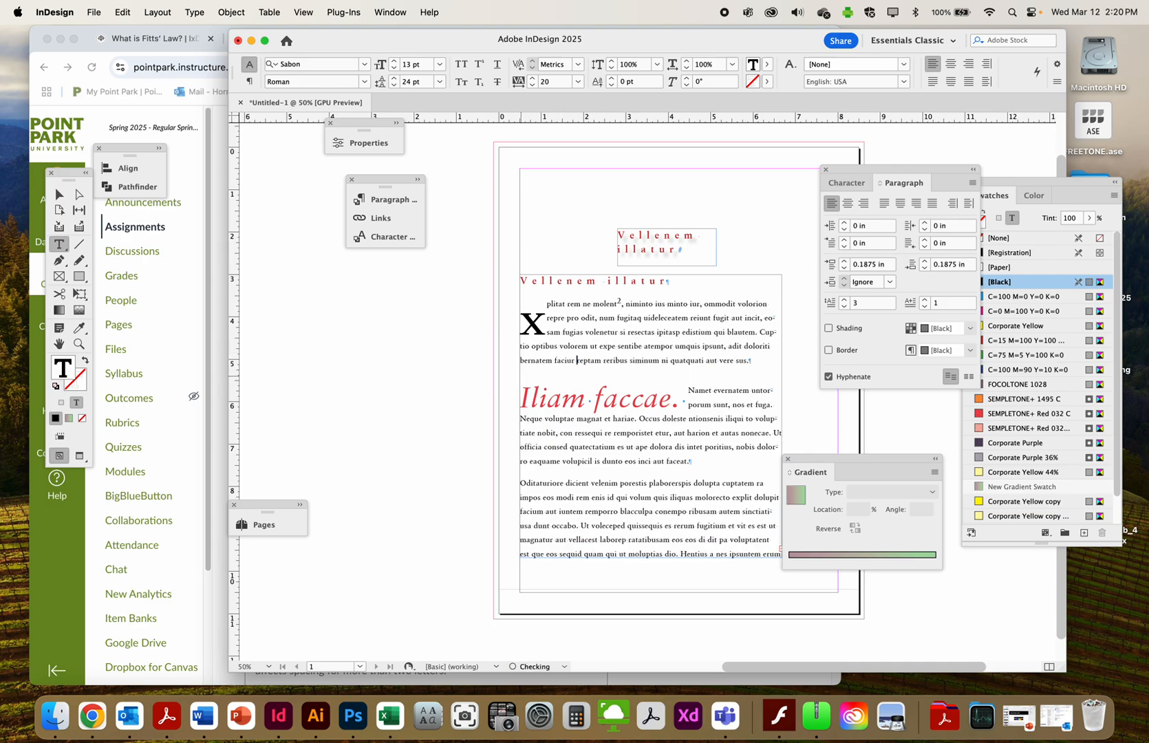
Step: Lower the body text frame slightly, to a Y position of 3.28 in
key("Escape")
left_click_drag(564, 337, 562, 355)
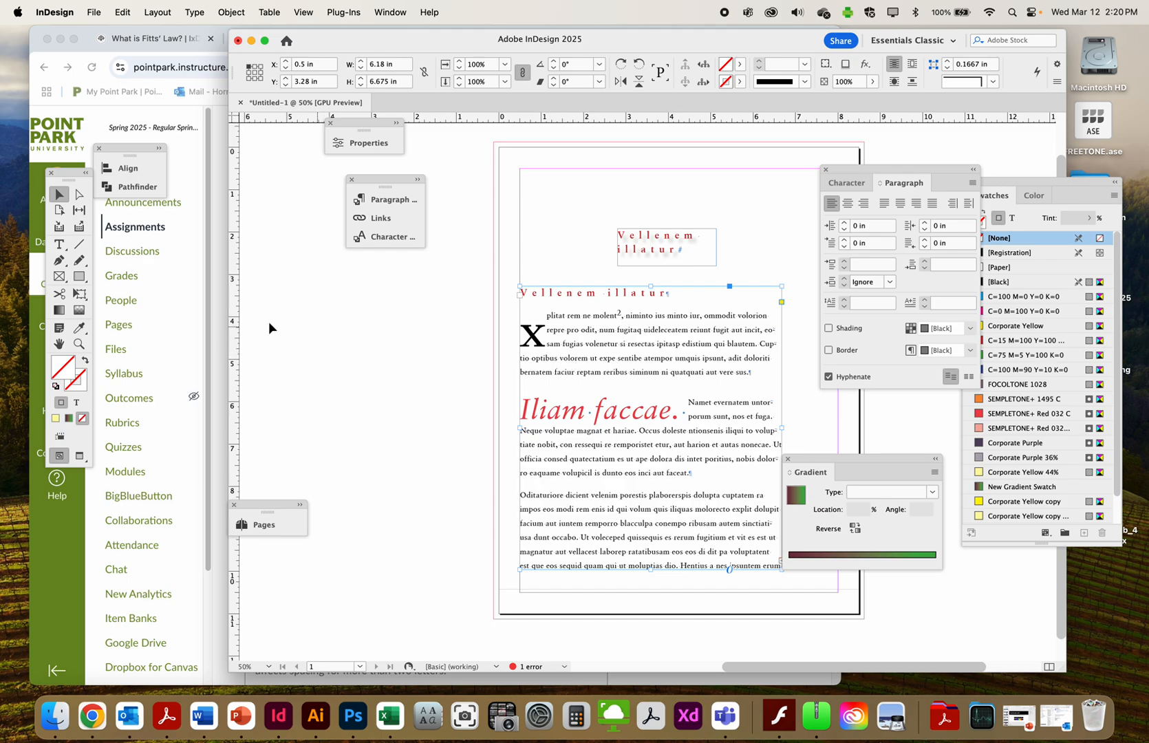
Step: Switch to Chrome and read the tracking and kerning sections of the In Design Lab 4 assignment
left_click(207, 359)
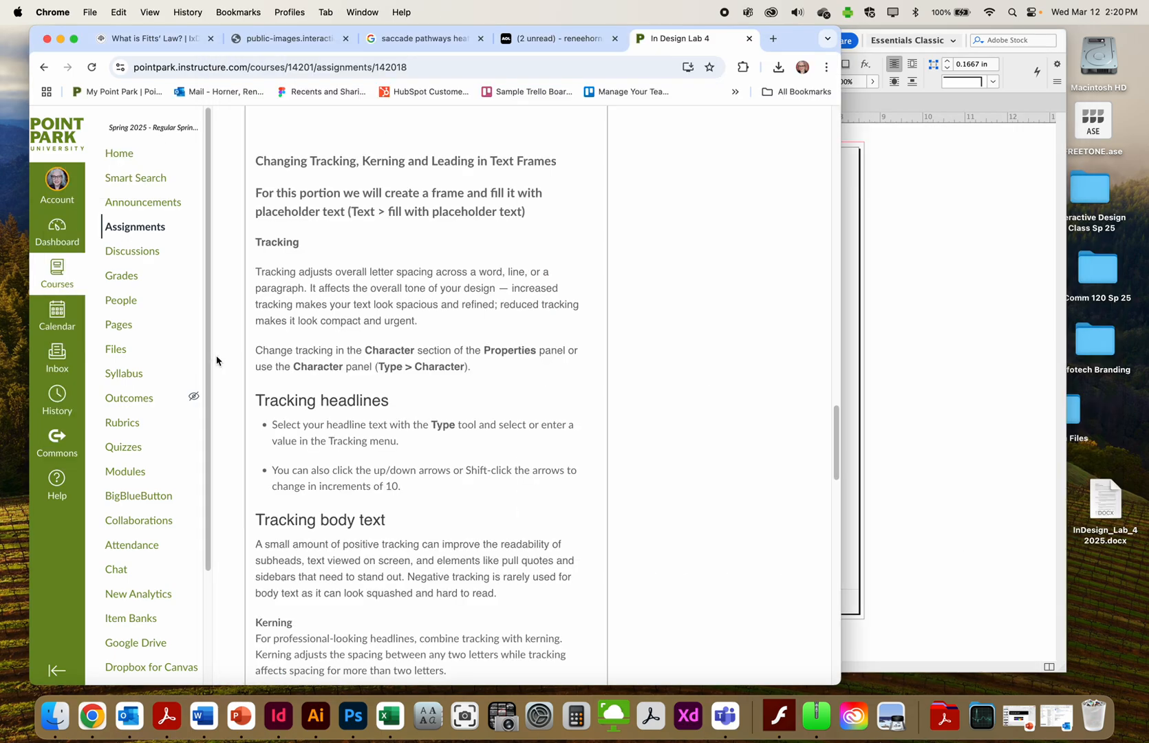
scroll(509, 448, "down", 5)
scroll(518, 446, "down", 2)
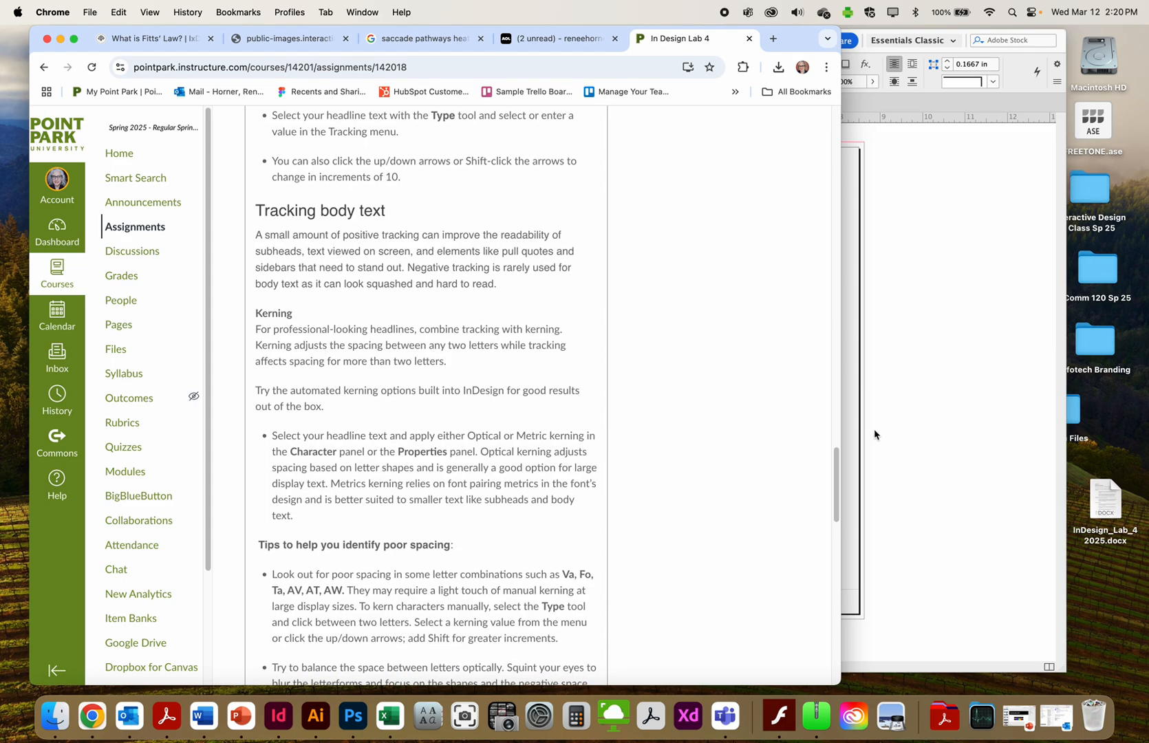
Step: Switch back to InDesign and place the text cursor directly before "faccae." in the red drop cap text
left_click(875, 434)
scroll(602, 413, "up", 4)
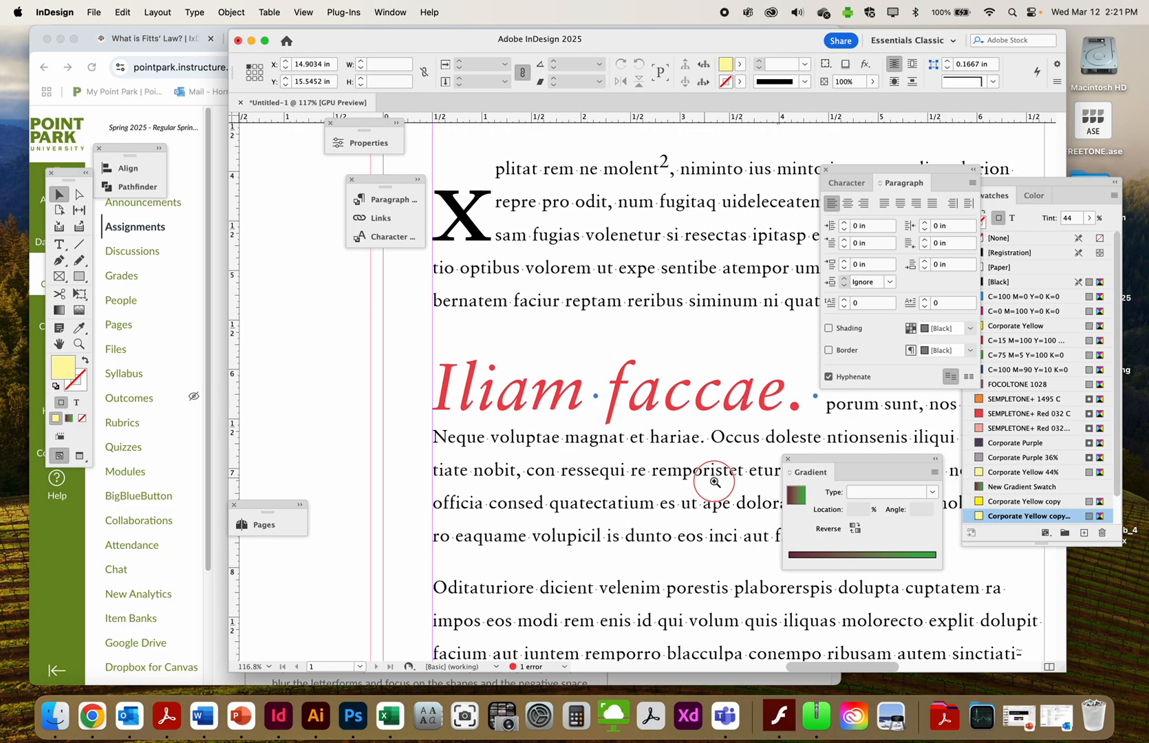
double_click(631, 392)
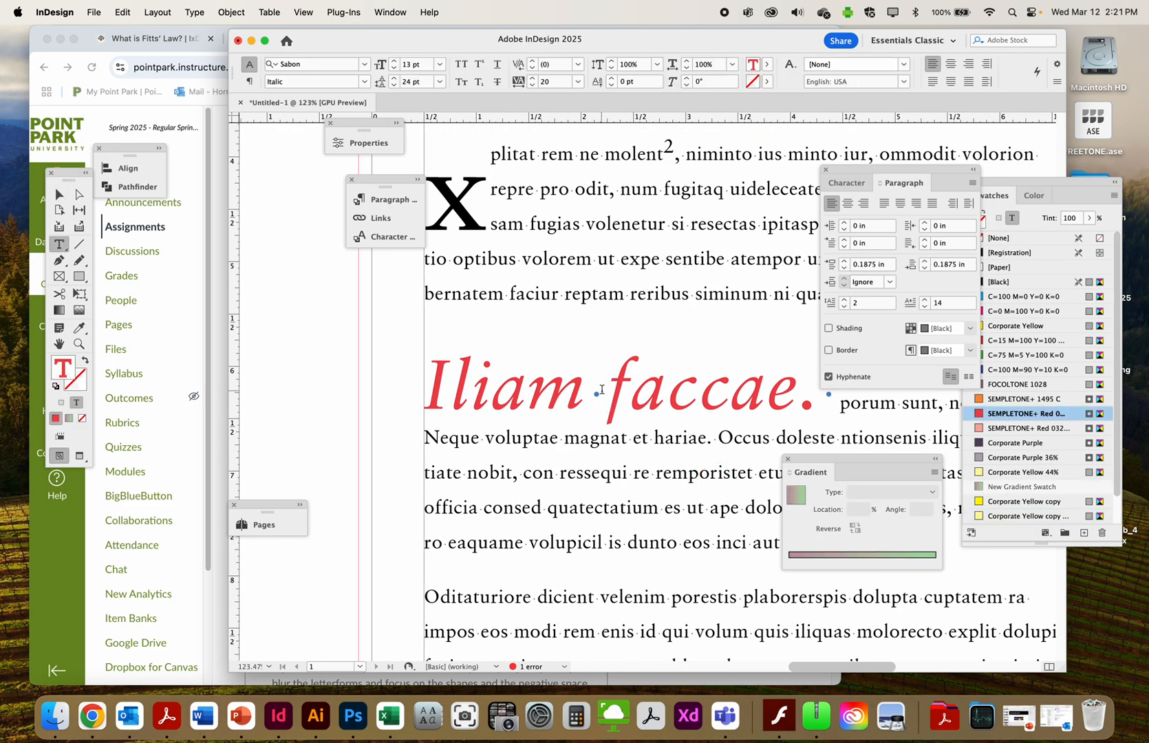
left_click(615, 361)
left_click(376, 236)
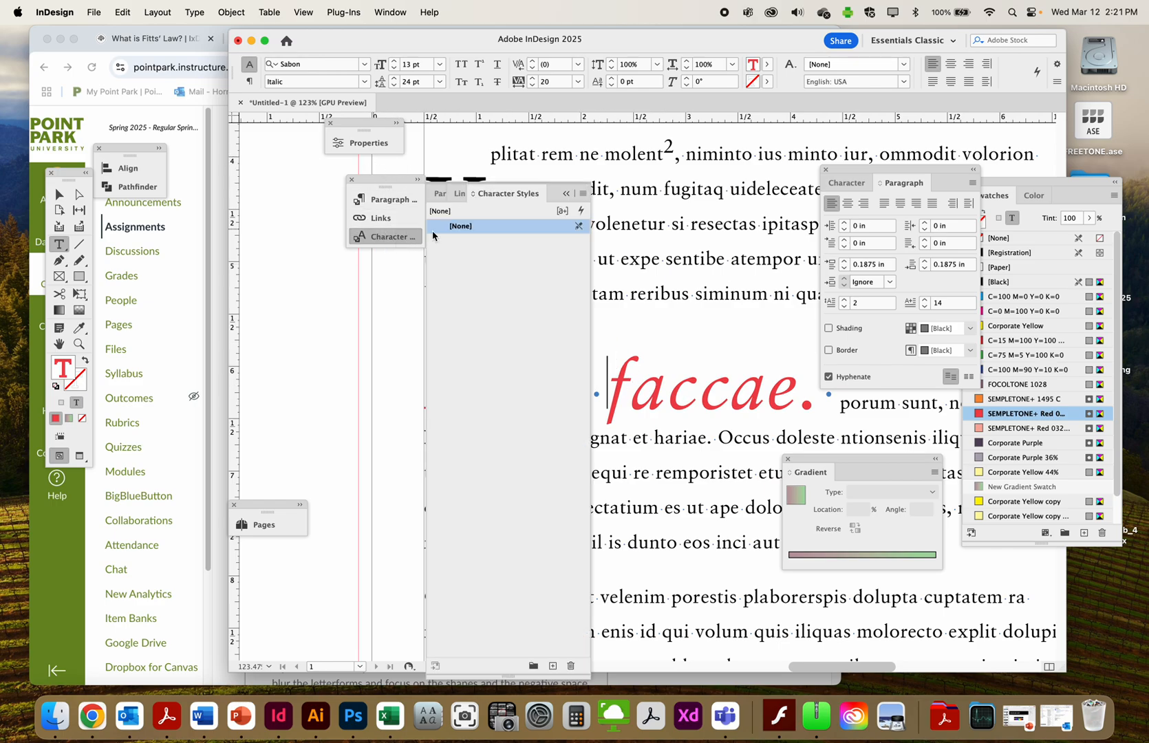
left_click(566, 193)
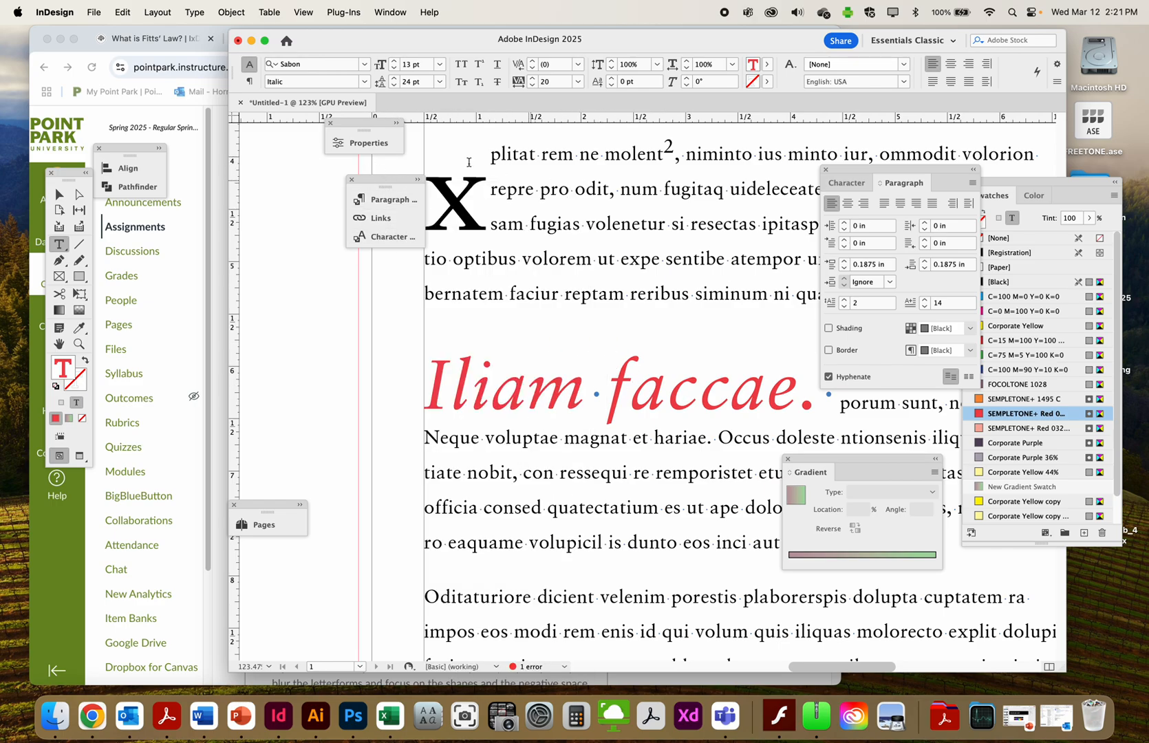
left_click(380, 198)
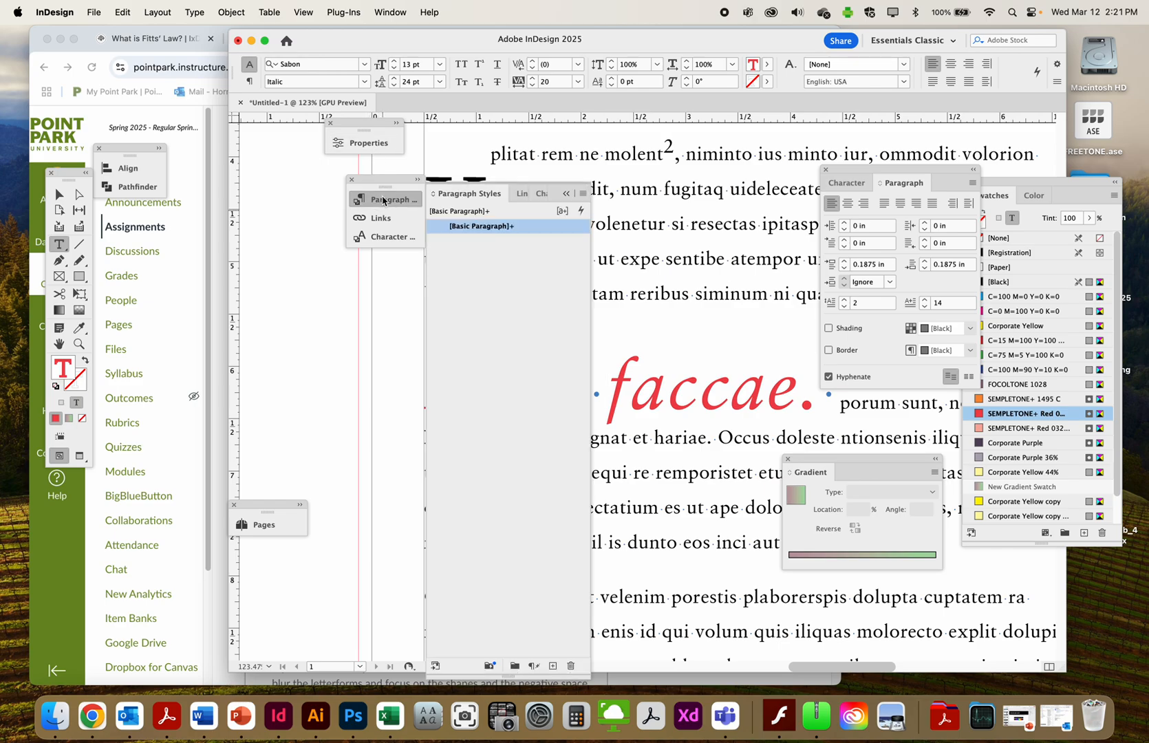
left_click(380, 199)
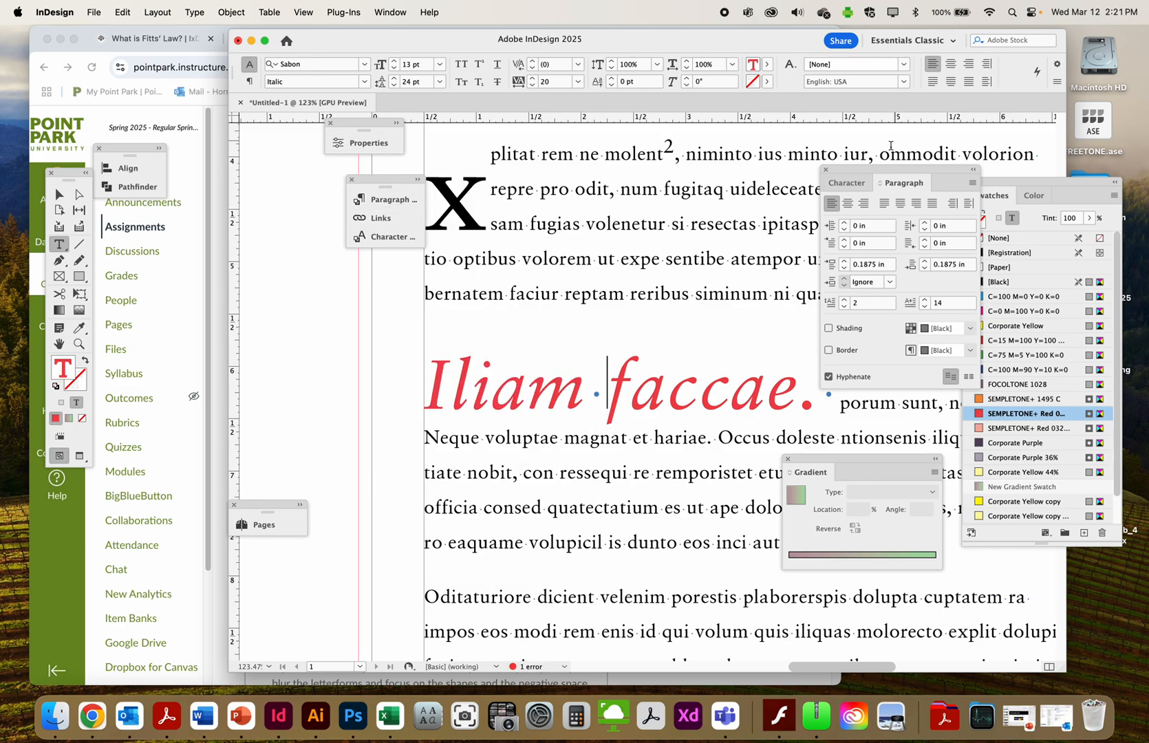
Step: Move the Character controls beside the drop cap text and increase the kerning before "faccae." to 230
left_click_drag(887, 170, 307, 264)
left_click(275, 276)
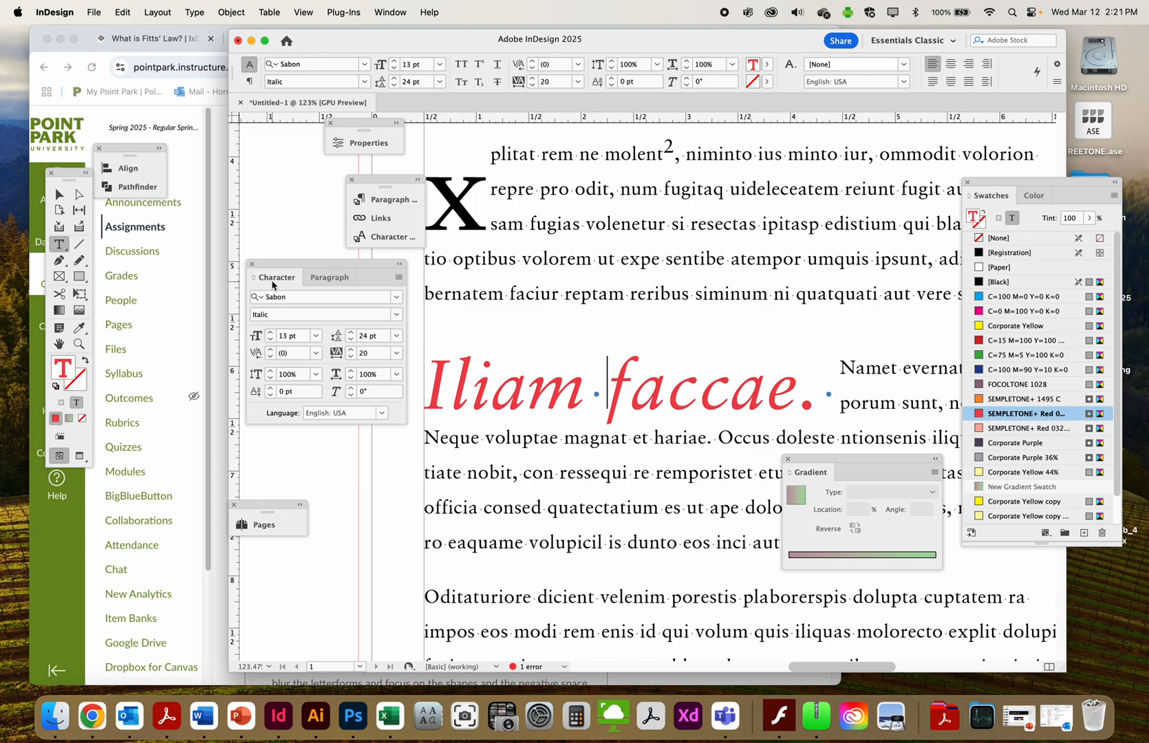
left_click(270, 348)
left_click(269, 349)
left_click(269, 351)
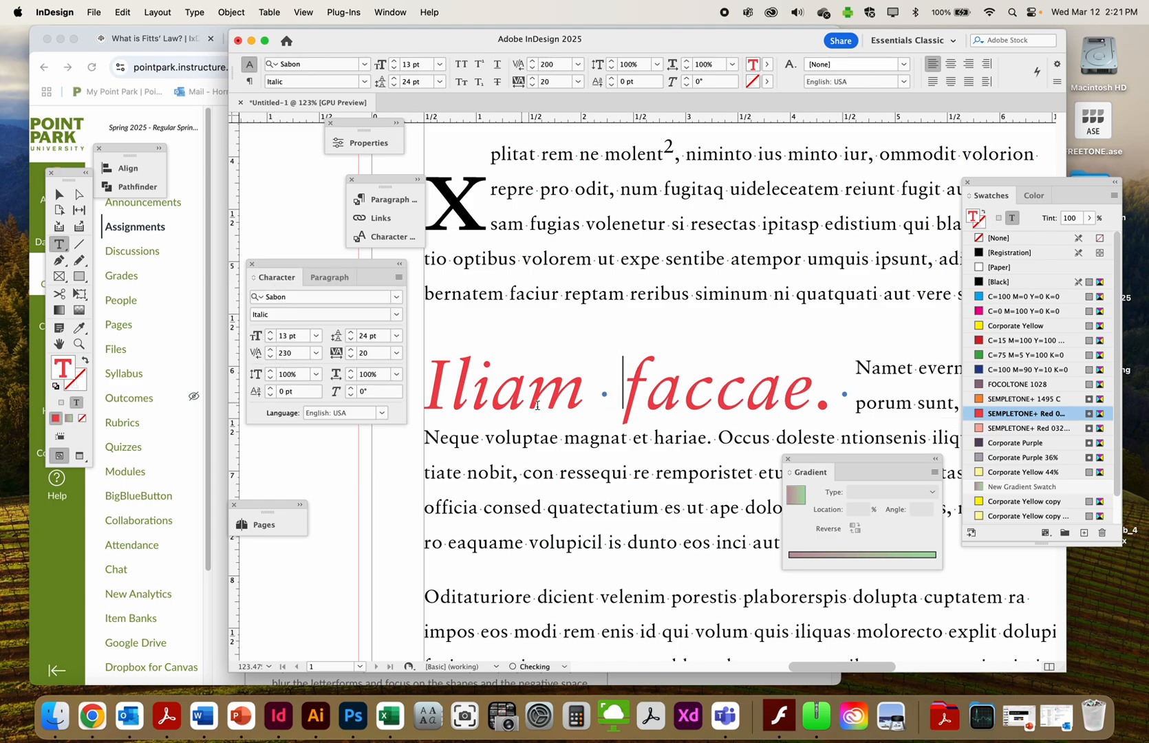
Step: Set the kerning between the second "i" and the "a" of "Iliam" to -90, then deselect the text
left_click(497, 390)
left_click(271, 350)
left_click(272, 351)
left_click(271, 351)
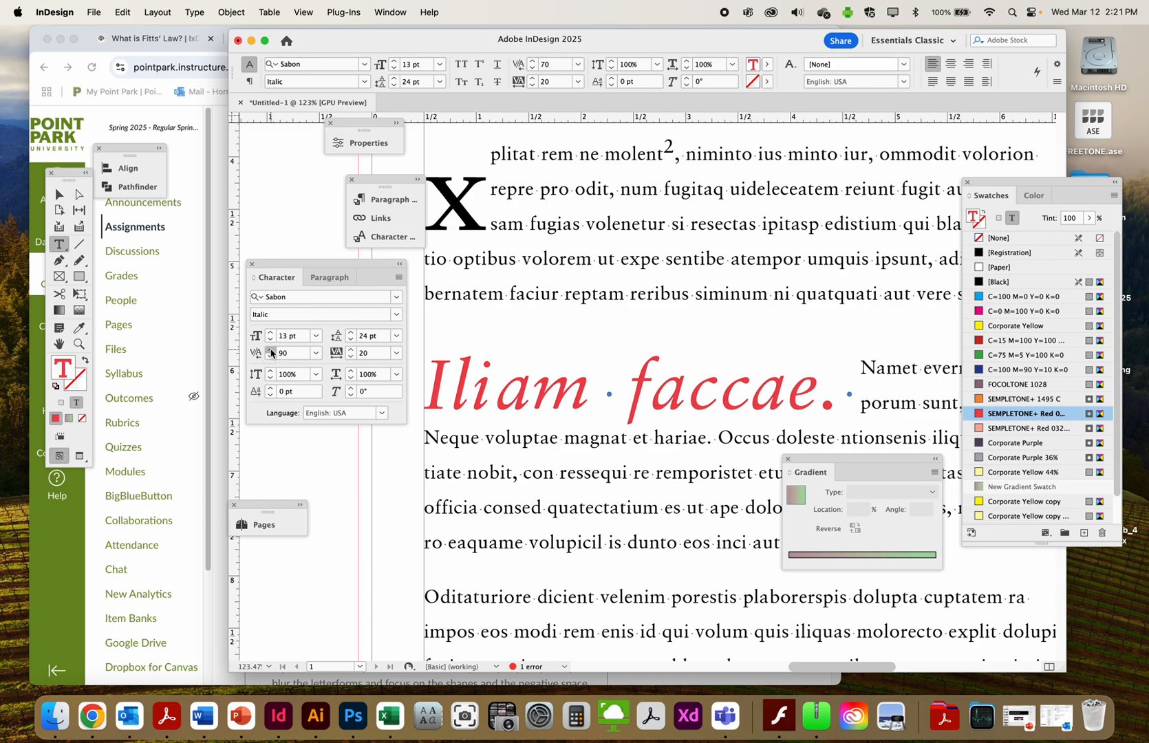
left_click(271, 351)
left_click(270, 357)
left_click(270, 357)
left_click(270, 357)
left_click(270, 357)
left_click(270, 357)
left_click(270, 357)
left_click(270, 357)
left_click(269, 357)
left_click(269, 357)
left_click(270, 357)
left_click(269, 357)
left_click(270, 357)
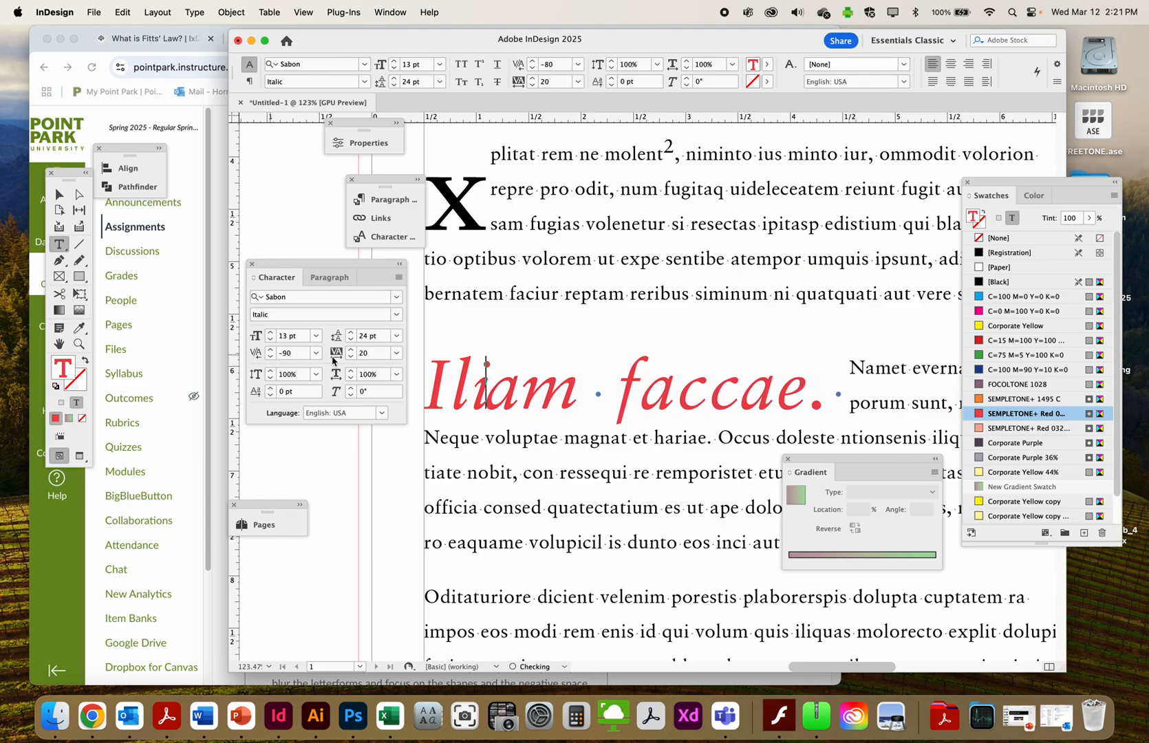
left_click(513, 391)
key("Escape")
left_click(383, 461)
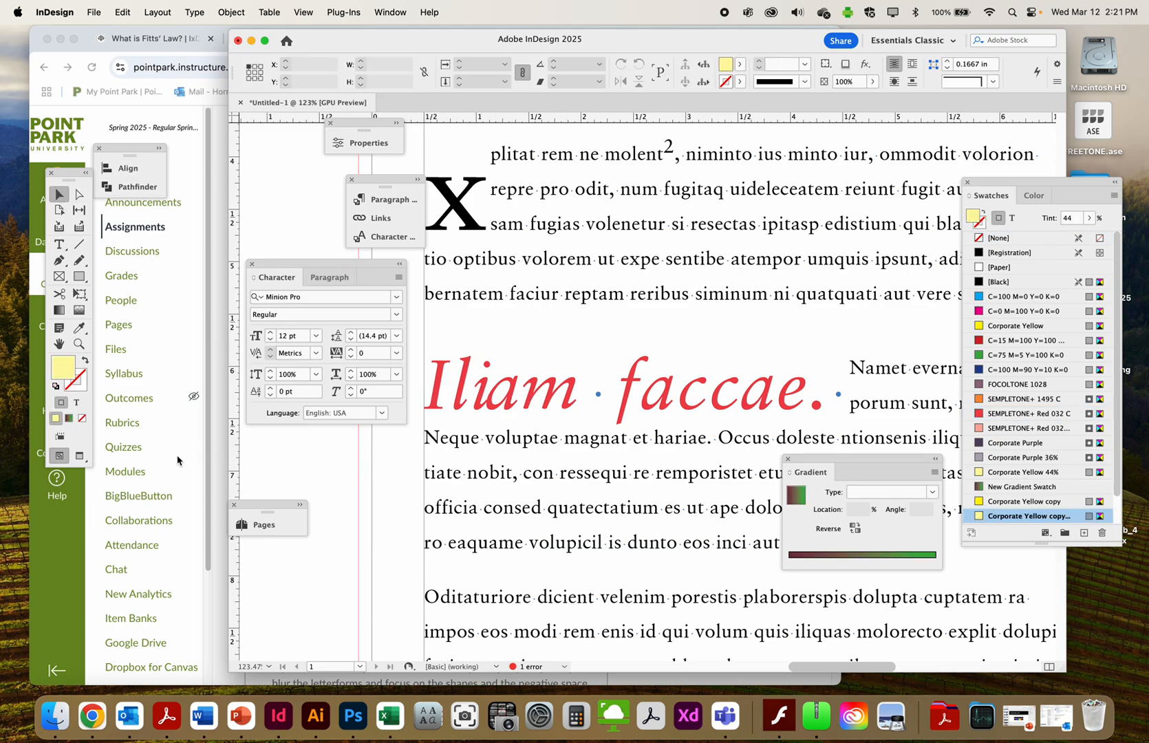
Step: Switch to Chrome and read the kerning tips, the leading and text gradient sections and the Lab 4 assignment brief
left_click(214, 455)
scroll(485, 468, "down", 8)
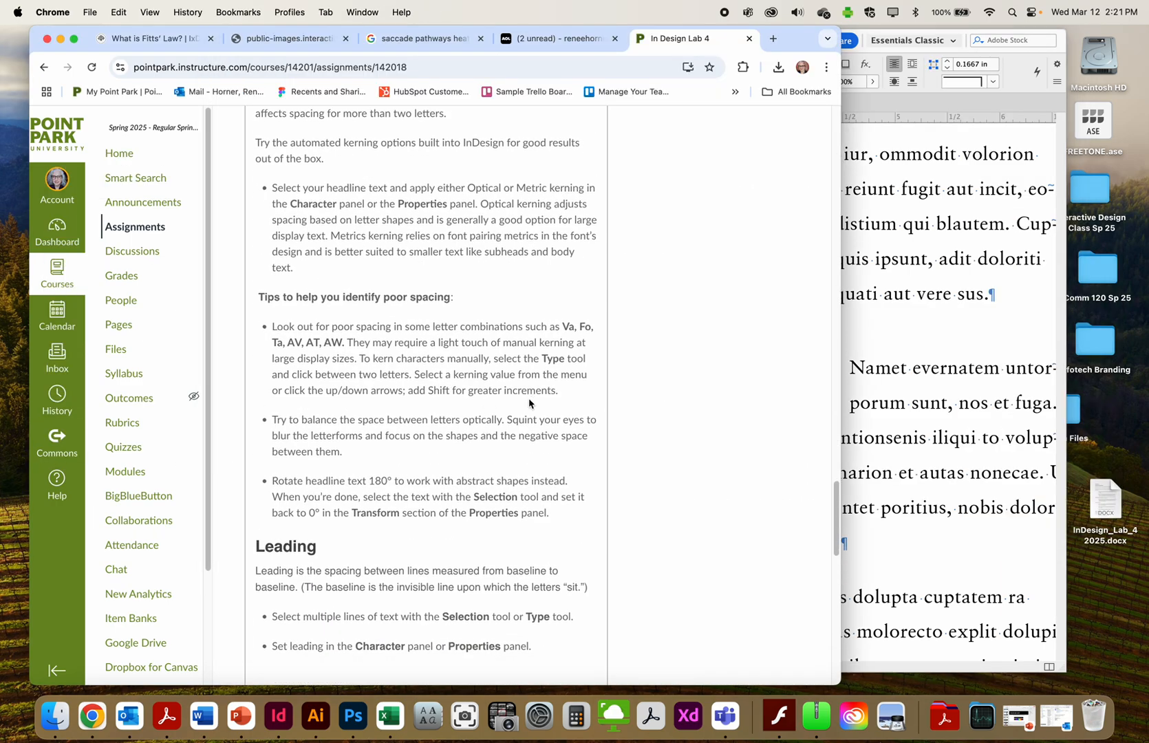
scroll(543, 403, "down", 4)
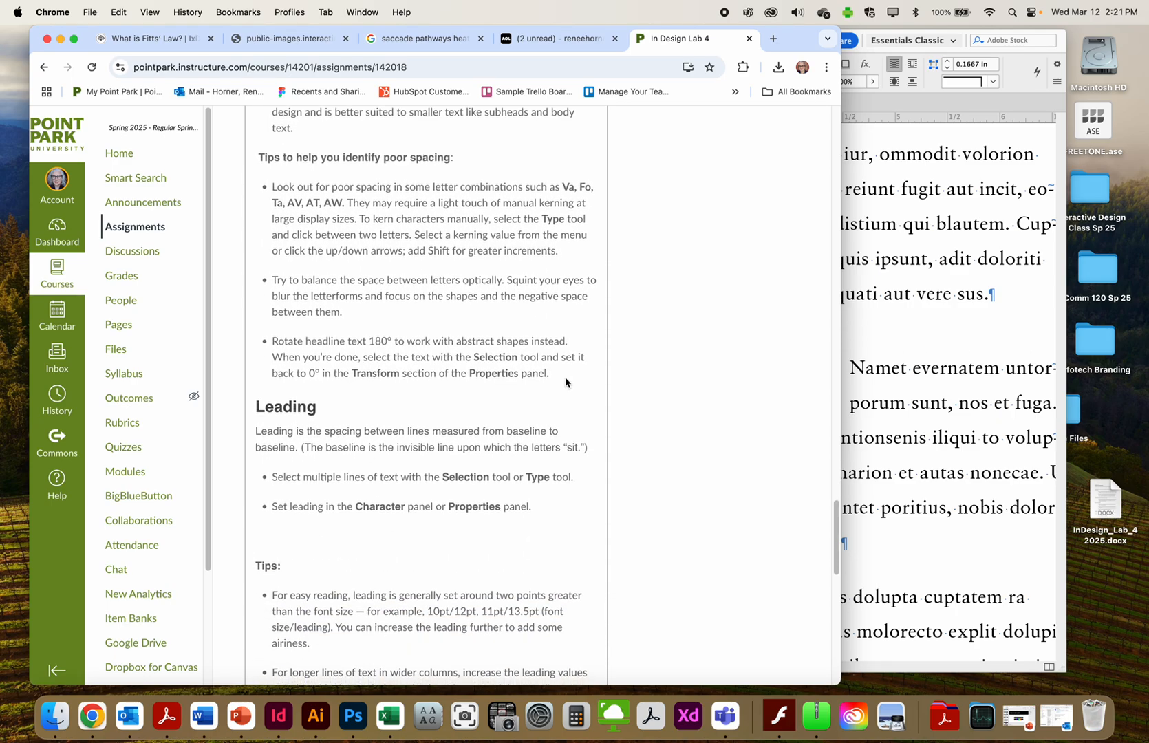
scroll(569, 380, "down", 10)
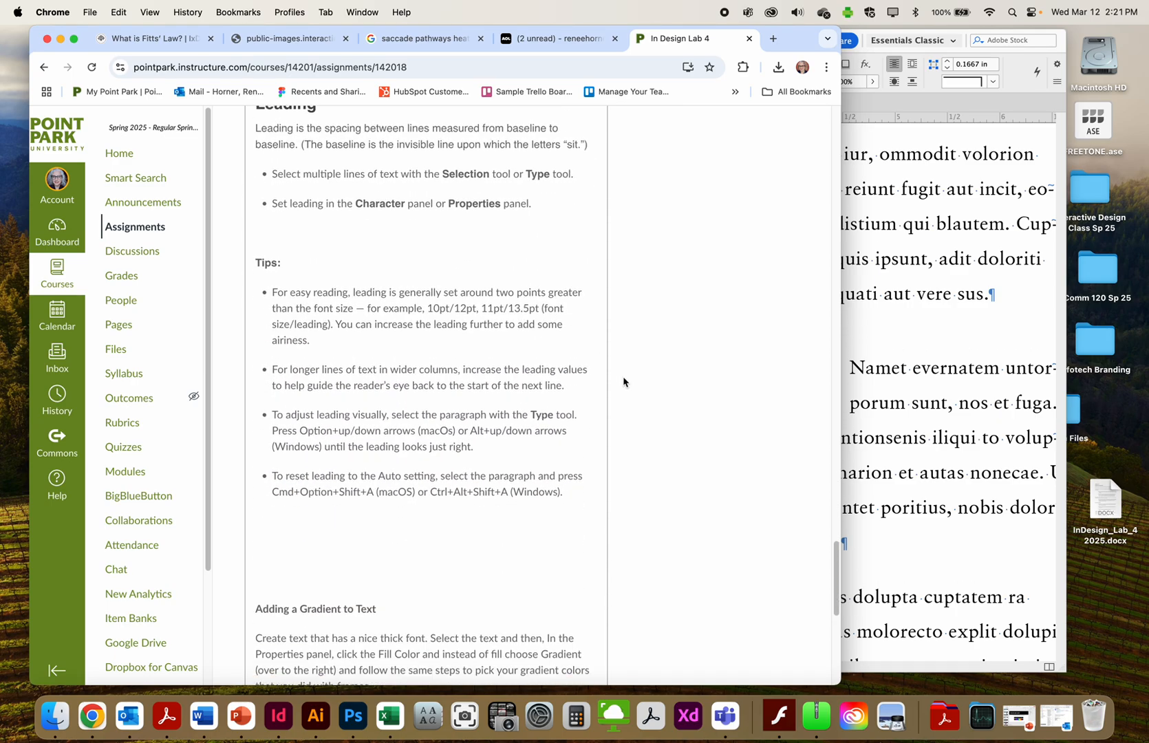
scroll(624, 382, "down", 10)
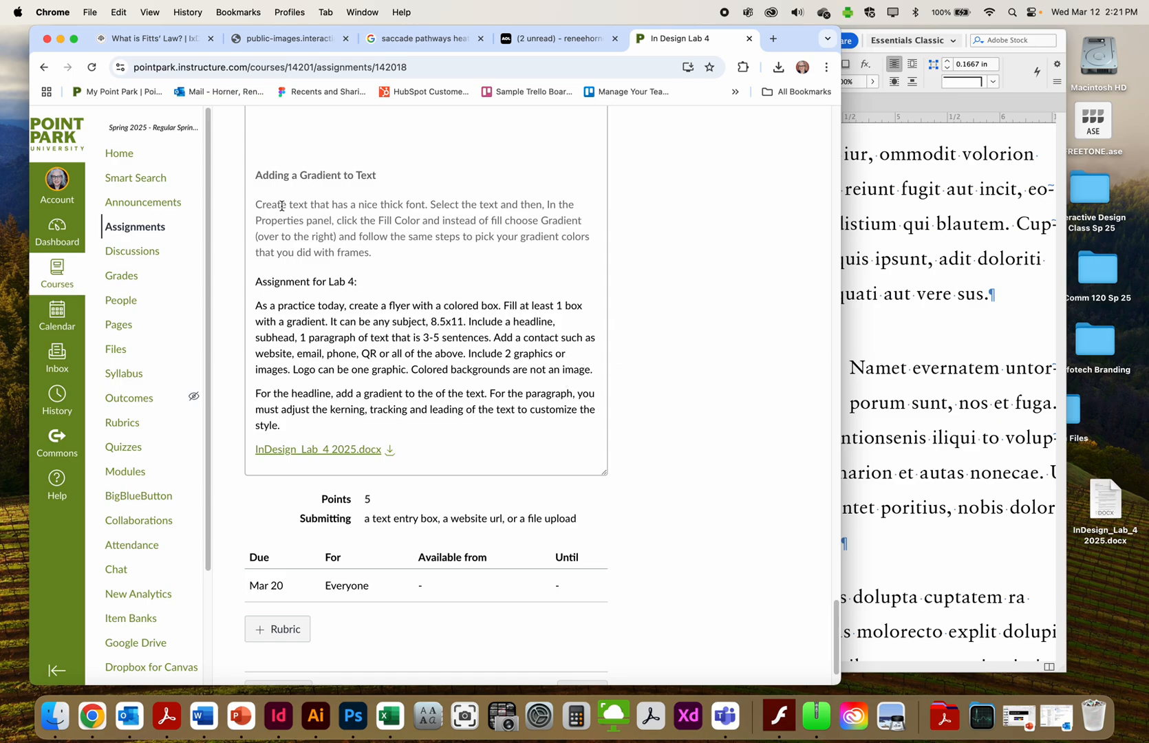
Step: Switch back to InDesign and apply New Gradient Swatch to all text in the drop-shadowed "Vellenem illatur" frame
left_click(886, 298)
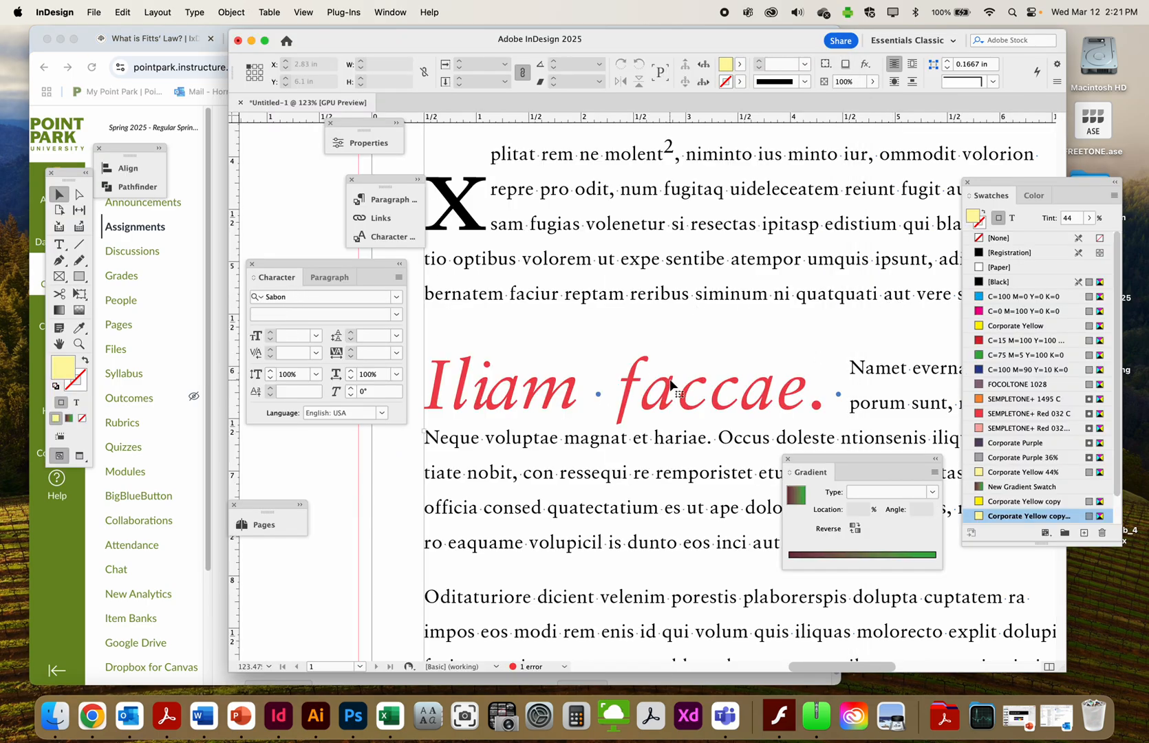
scroll(671, 385, "up", 5)
double_click(779, 276)
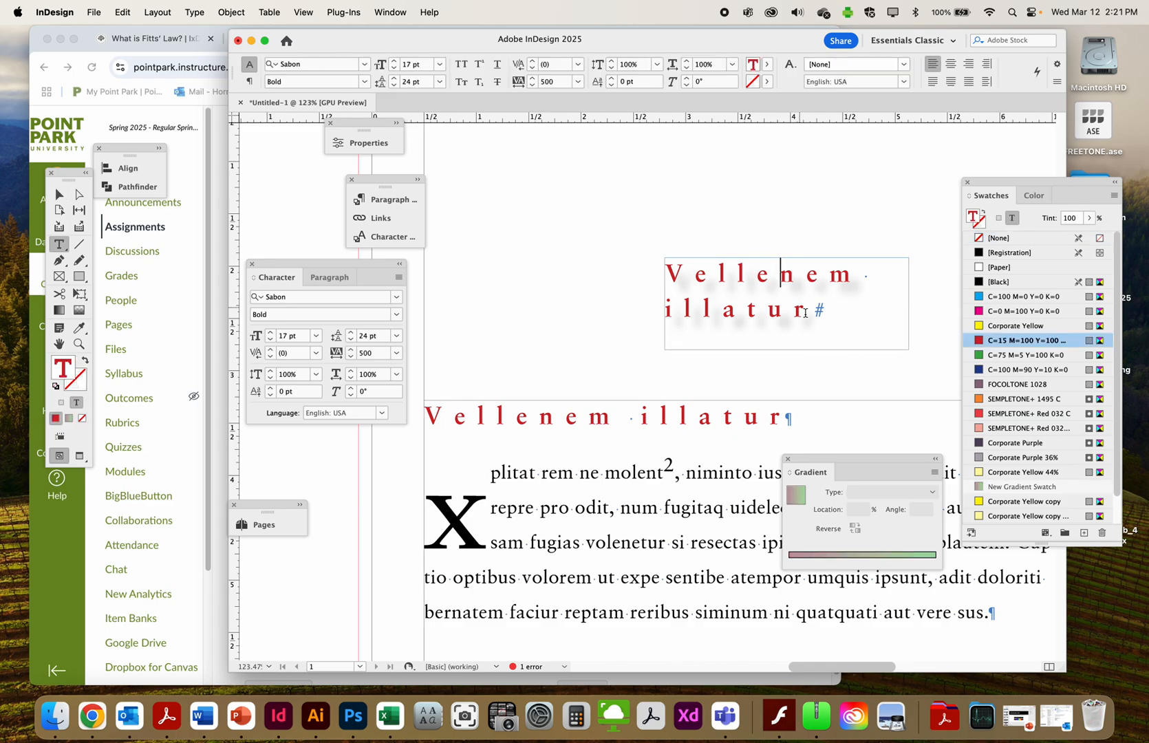
key("super+a")
left_click(1023, 486)
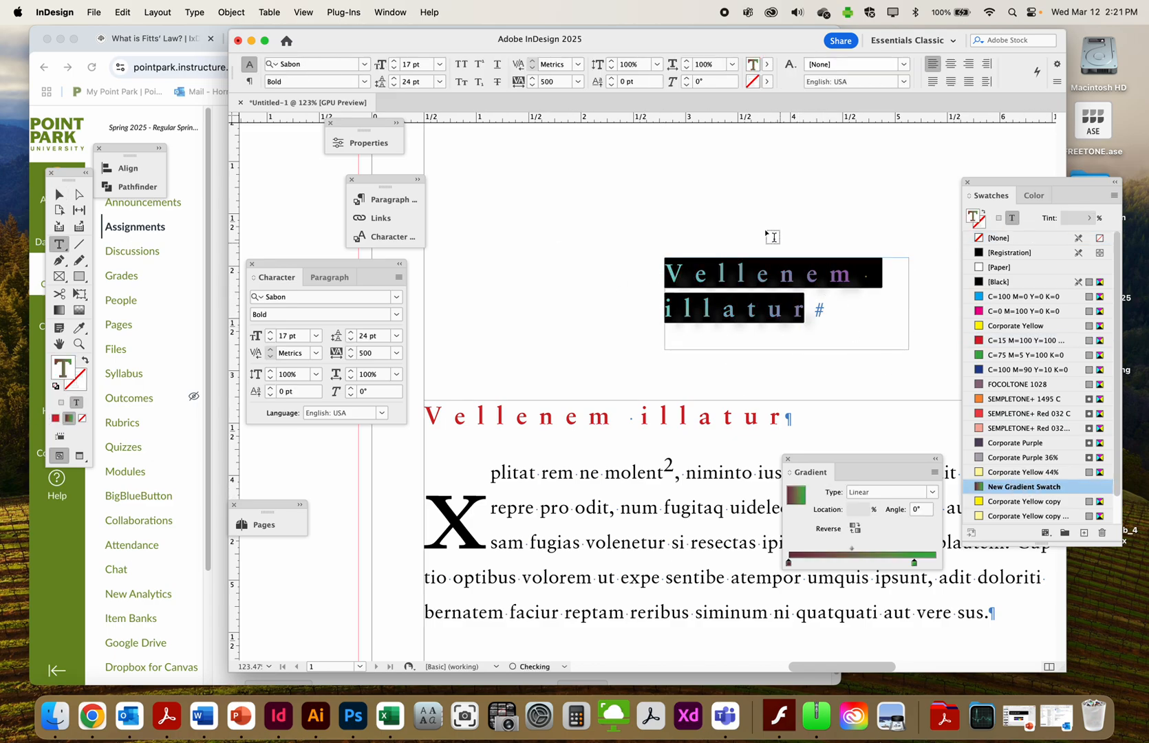
left_click(774, 238)
left_click(67, 194)
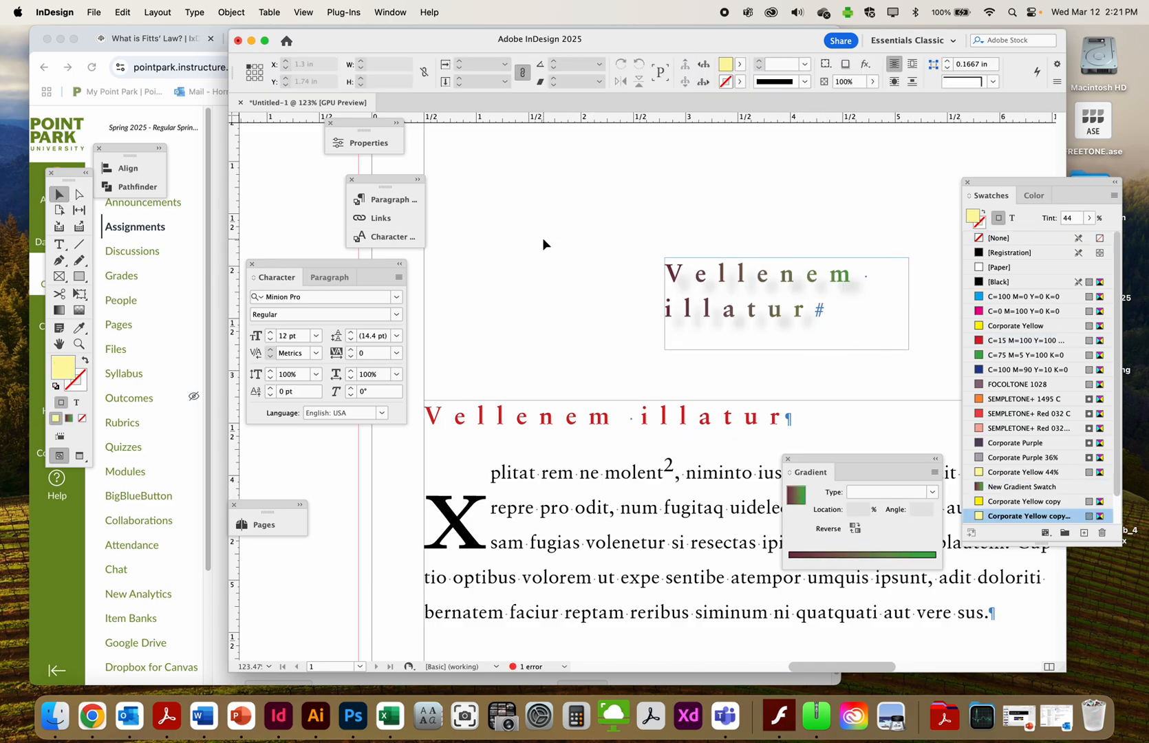
left_click(690, 304)
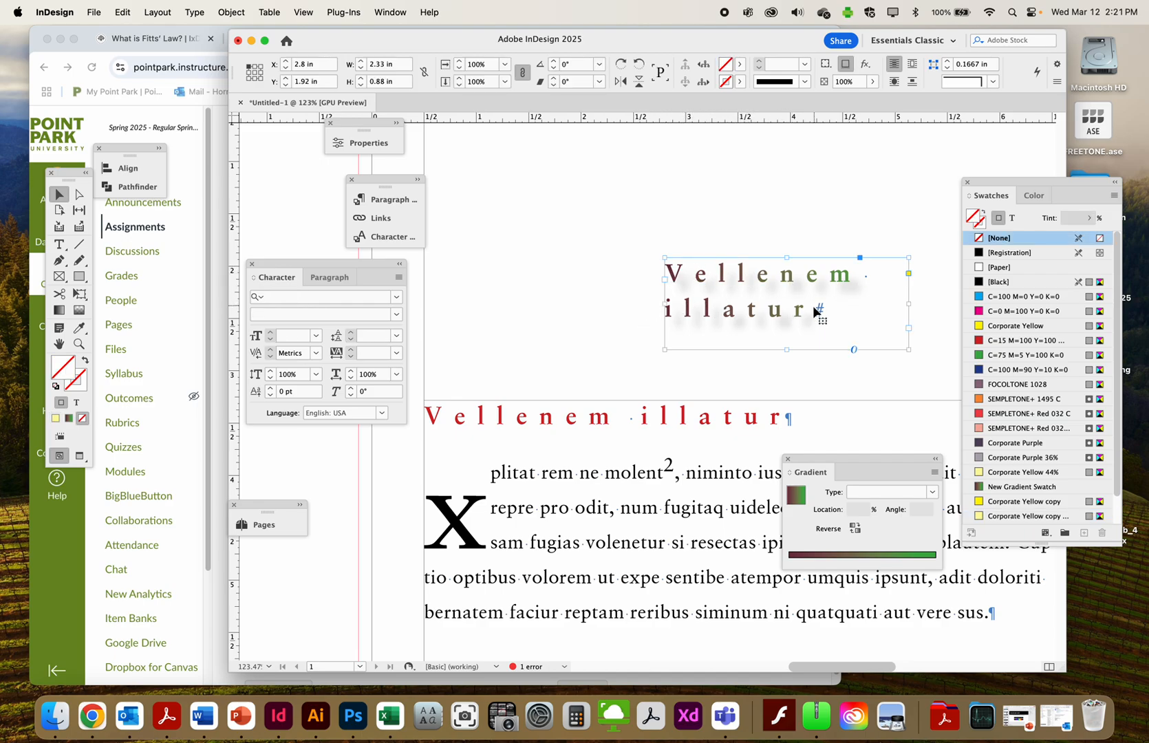
Step: Switch to Chrome to review the flyer requirements in the Lab 4 assignment
left_click(214, 410)
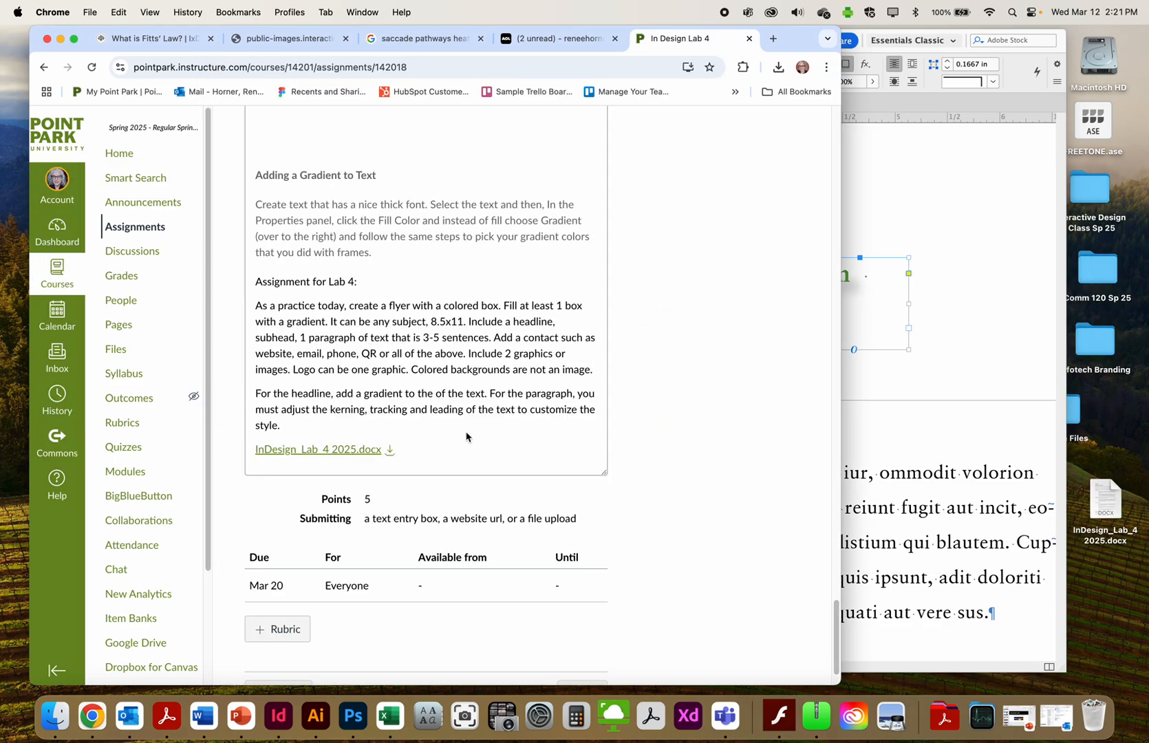